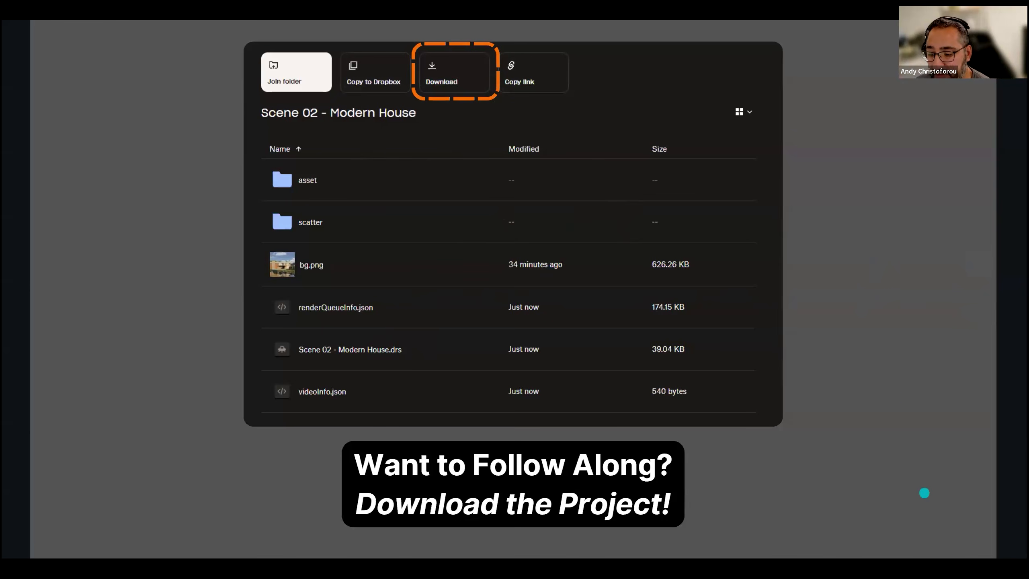
Step: Switch from the presentation slide to the open D5 Render project
{"action": "mouse_move", "coordinate": [931, 557]}
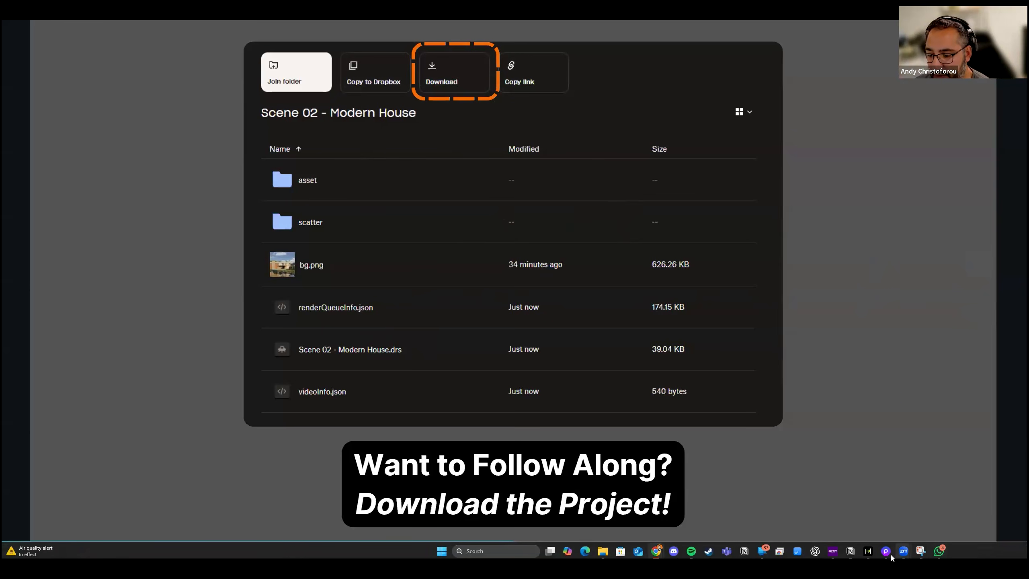
{"action": "mouse_move", "coordinate": [890, 554]}
{"action": "left_click", "coordinate": [893, 520]}
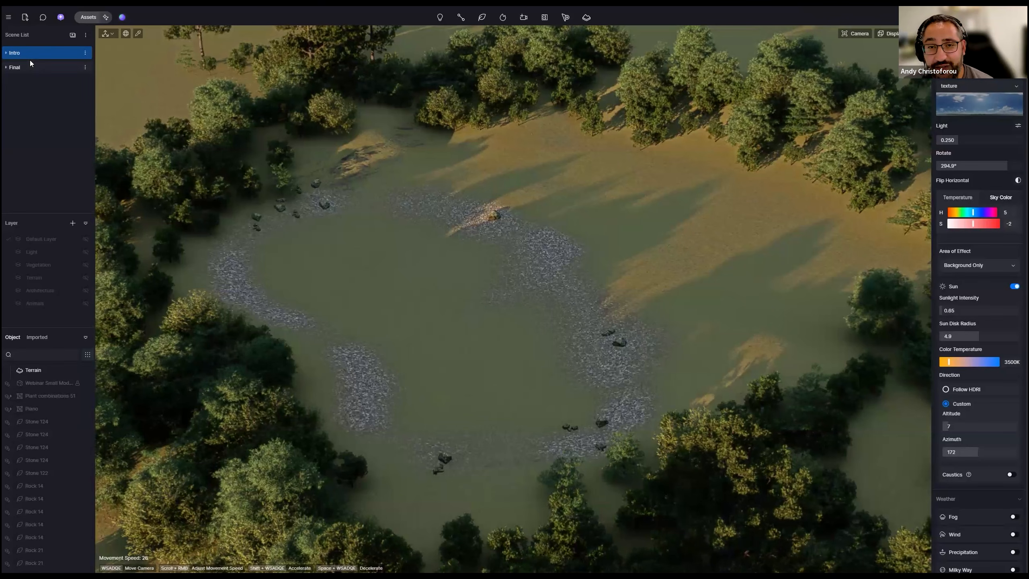
Step: Expand the Intro and Final scene groups and compare the START 01, START 00 and Hero scenes, returning to START 00
{"action": "left_click", "coordinate": [7, 53]}
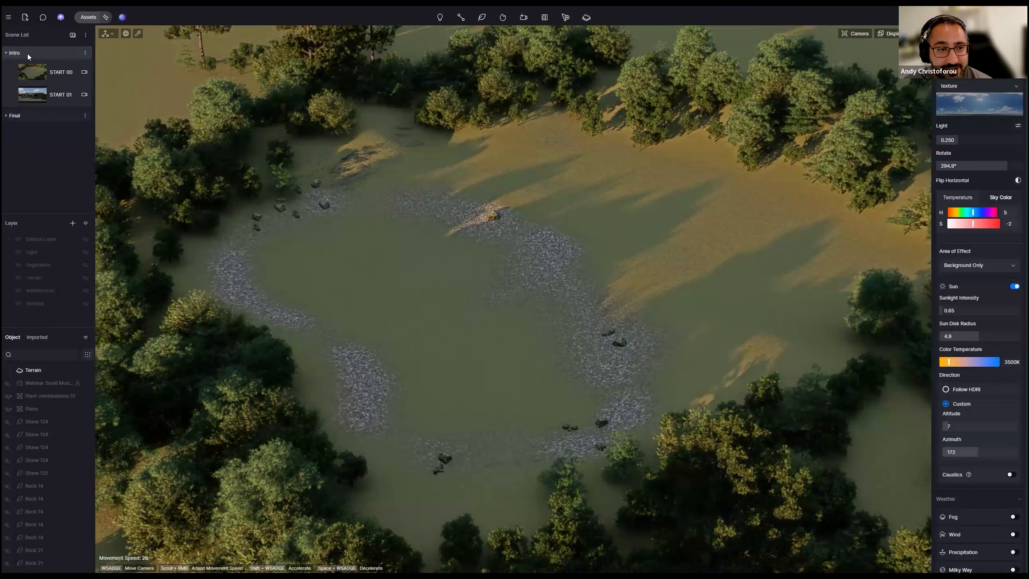
{"action": "left_click", "coordinate": [8, 116]}
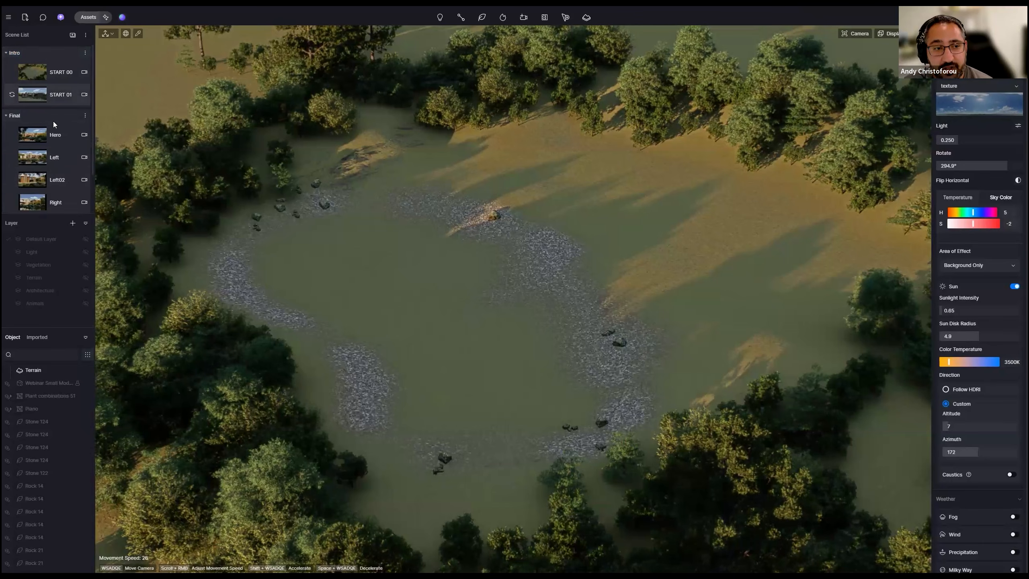
{"action": "left_click", "coordinate": [60, 95]}
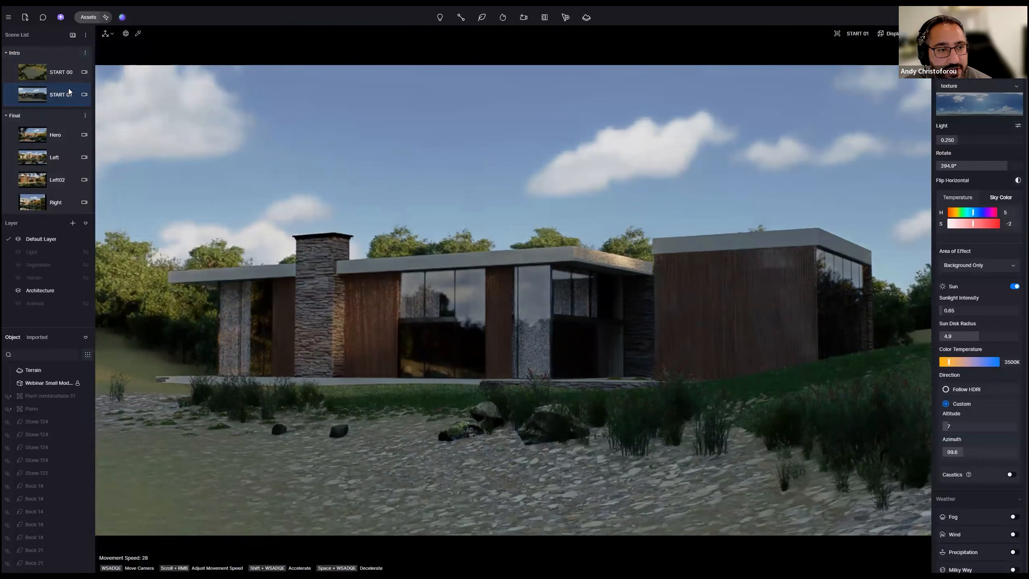
{"action": "left_click", "coordinate": [58, 72]}
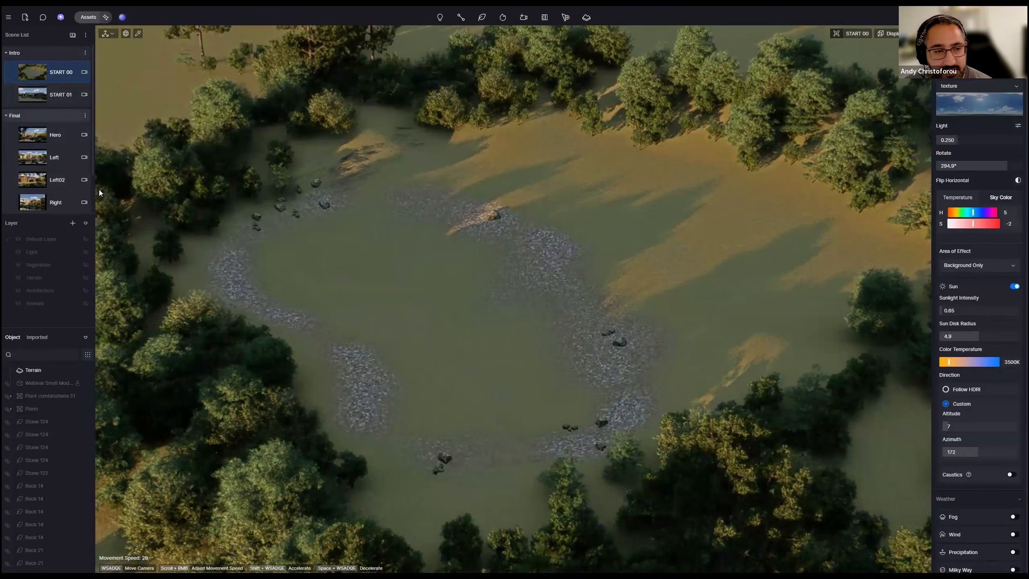
{"action": "left_click", "coordinate": [62, 140]}
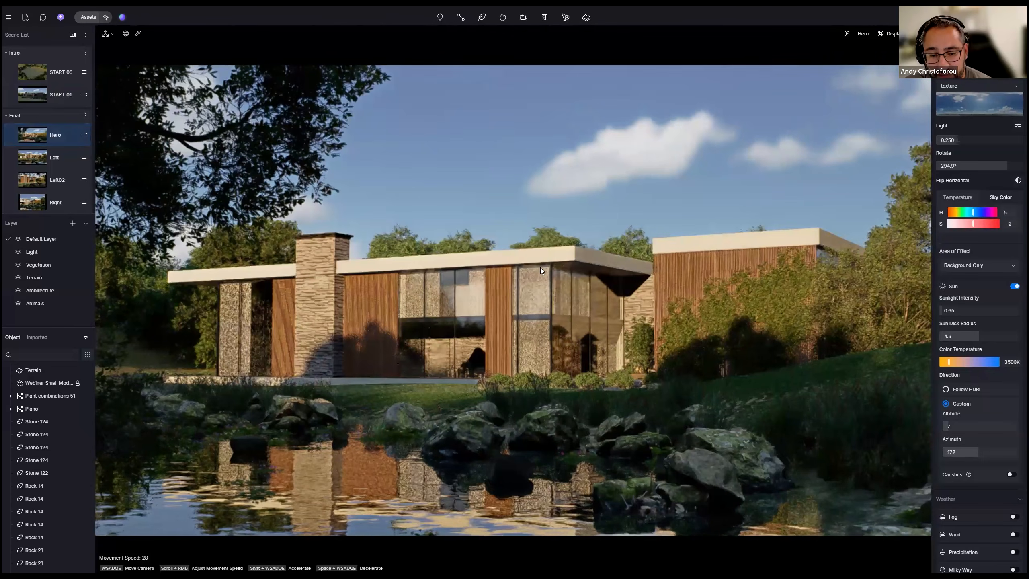
{"action": "left_click", "coordinate": [61, 75]}
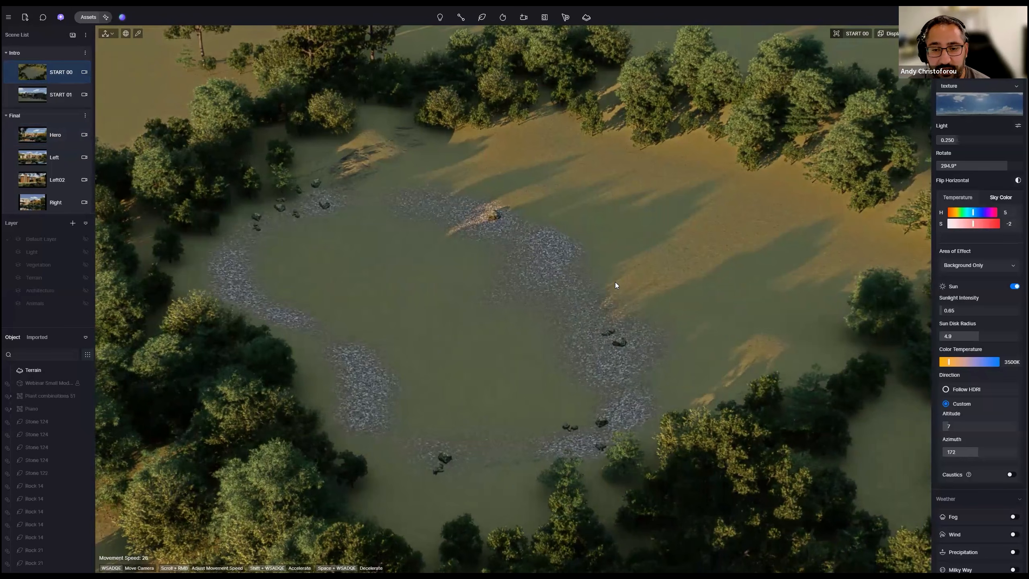
Step: Examine the START 00 site up close, including its pebble shoreline, planted bank and surrounding trees
{"action": "right_click_drag", "start_coordinate": [514, 299], "coordinate": [507, 300]}
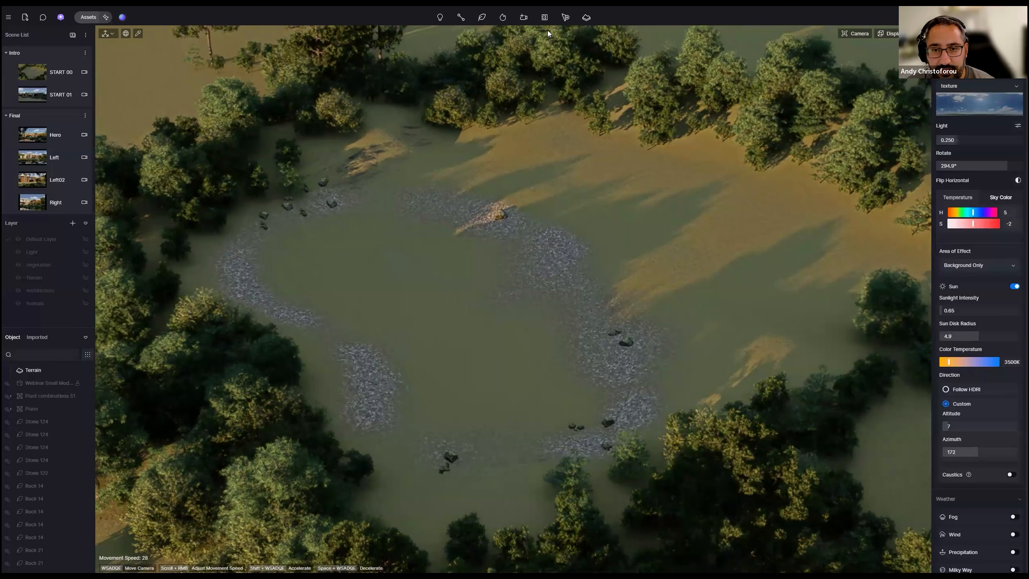
{"action": "right_click_drag", "start_coordinate": [561, 192], "coordinate": [558, 201]}
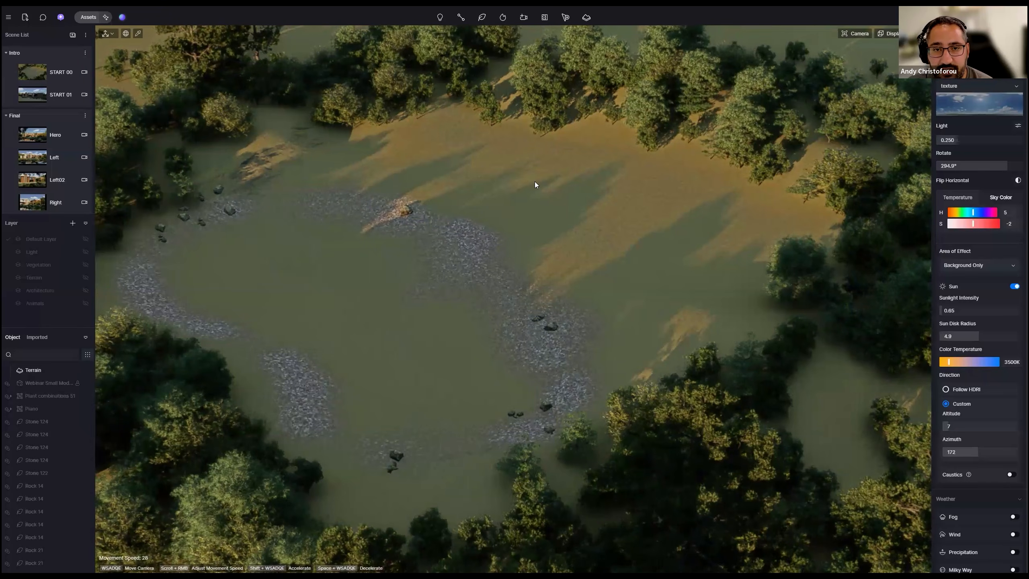
{"action": "right_click_drag", "start_coordinate": [606, 251], "coordinate": [722, 234]}
{"action": "key", "text": "w"}
{"action": "key", "text": "q"}
{"action": "key", "text": "d"}
{"action": "key", "text": "w"}
{"action": "key", "text": "d"}
{"action": "key", "text": "e"}
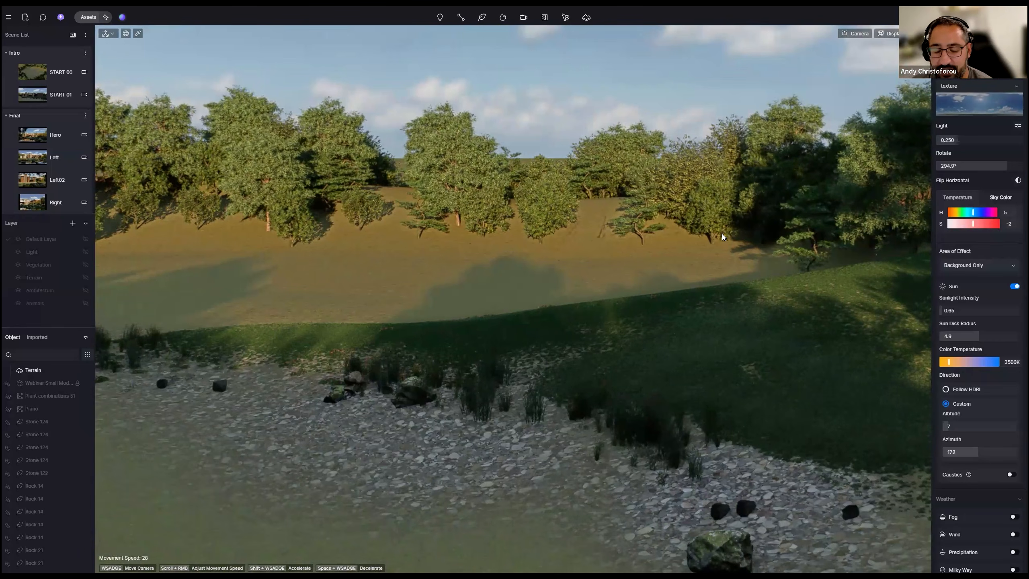
{"action": "right_click_drag", "start_coordinate": [782, 239], "coordinate": [704, 246]}
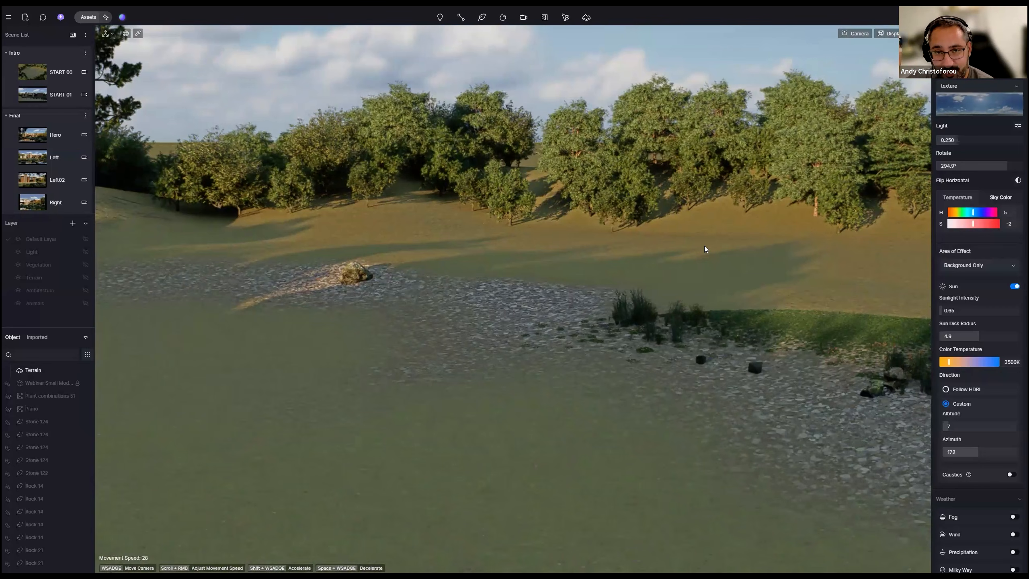
{"action": "key", "text": "s"}
{"action": "right_click_drag", "start_coordinate": [704, 246], "coordinate": [689, 280]}
{"action": "key", "text": "s"}
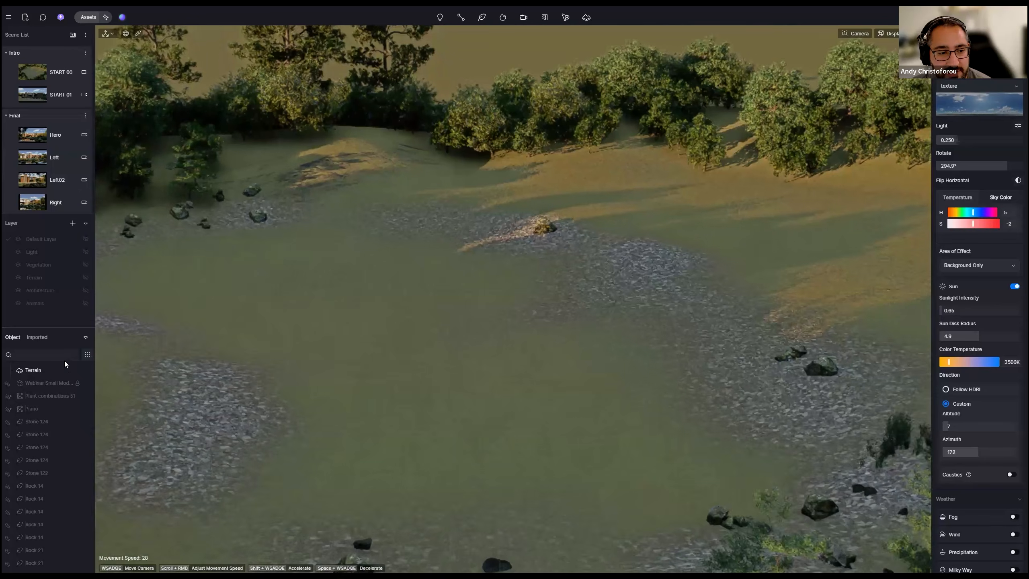
Step: Raise several mounds on the open ground beyond the trees with the terrain's Upward brush at size 20 and strength 50
{"action": "left_click", "coordinate": [50, 373]}
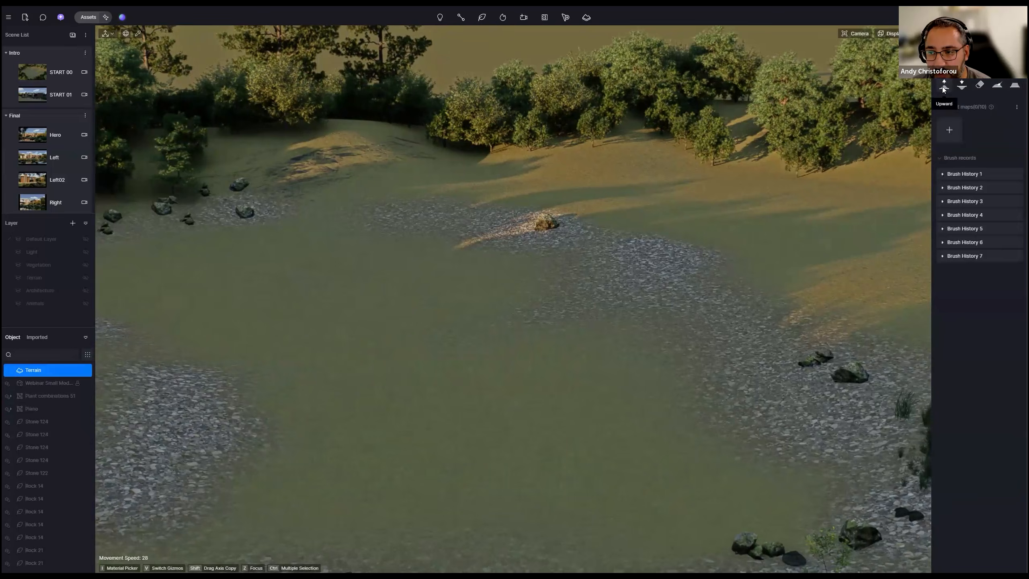
{"action": "left_click", "coordinate": [944, 86]}
{"action": "mouse_move", "coordinate": [618, 250]}
{"action": "right_mouse_down"}
{"action": "mouse_move", "coordinate": [389, 222]}
{"action": "mouse_move", "coordinate": [414, 286]}
{"action": "right_mouse_up"}
{"action": "left_click_drag", "start_coordinate": [353, 294], "coordinate": [466, 336]}
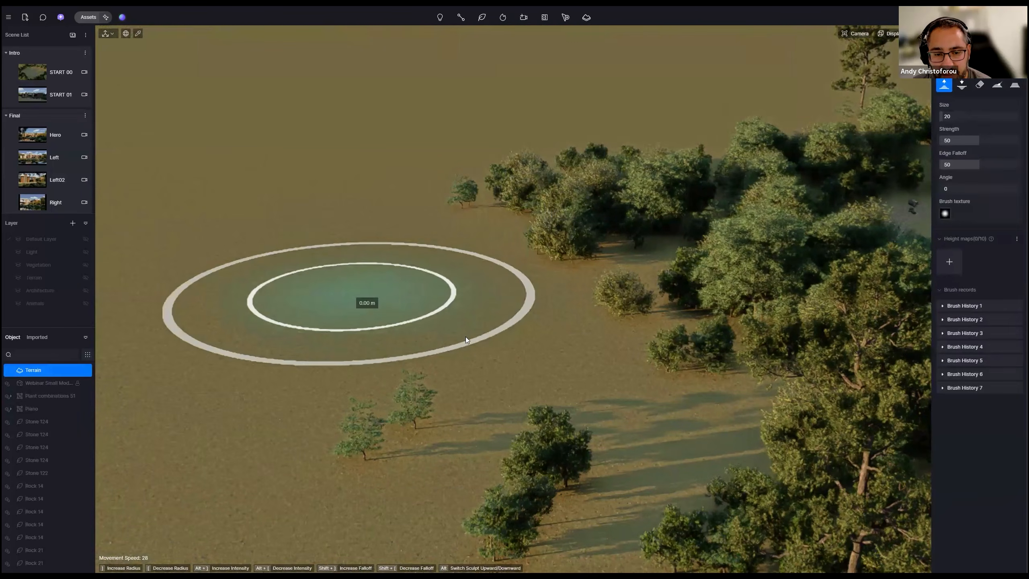
{"action": "left_click", "coordinate": [362, 176]}
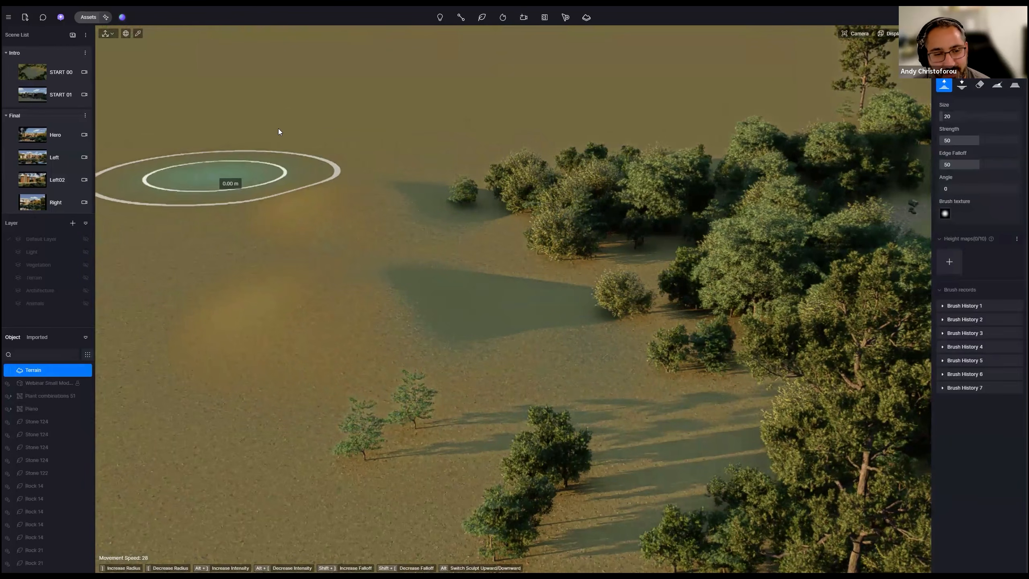
{"action": "left_click", "coordinate": [389, 153]}
{"action": "left_click", "coordinate": [474, 135]}
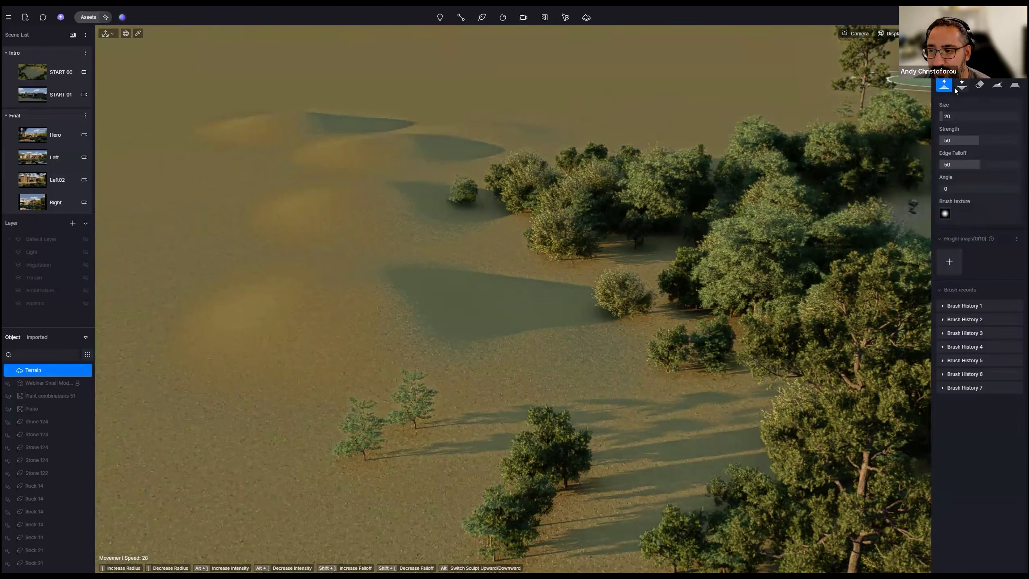
Step: Examine the sculpted pond basin and its banks from low and elevated viewpoints
{"action": "mouse_move", "coordinate": [603, 261]}
{"action": "right_mouse_down"}
{"action": "mouse_move", "coordinate": [646, 277]}
{"action": "mouse_move", "coordinate": [692, 246]}
{"action": "mouse_move", "coordinate": [626, 238]}
{"action": "mouse_move", "coordinate": [666, 224]}
{"action": "mouse_move", "coordinate": [505, 238]}
{"action": "mouse_move", "coordinate": [555, 280]}
{"action": "mouse_move", "coordinate": [644, 243]}
{"action": "mouse_move", "coordinate": [663, 193]}
{"action": "mouse_move", "coordinate": [772, 188]}
{"action": "mouse_move", "coordinate": [683, 193]}
{"action": "mouse_move", "coordinate": [585, 238]}
{"action": "right_mouse_up"}
{"action": "key", "text": "q"}
{"action": "scroll", "coordinate": [664, 194], "scroll_direction": "down", "scroll_amount": 3}
{"action": "scroll", "coordinate": [663, 194], "scroll_direction": "up", "scroll_amount": 4}
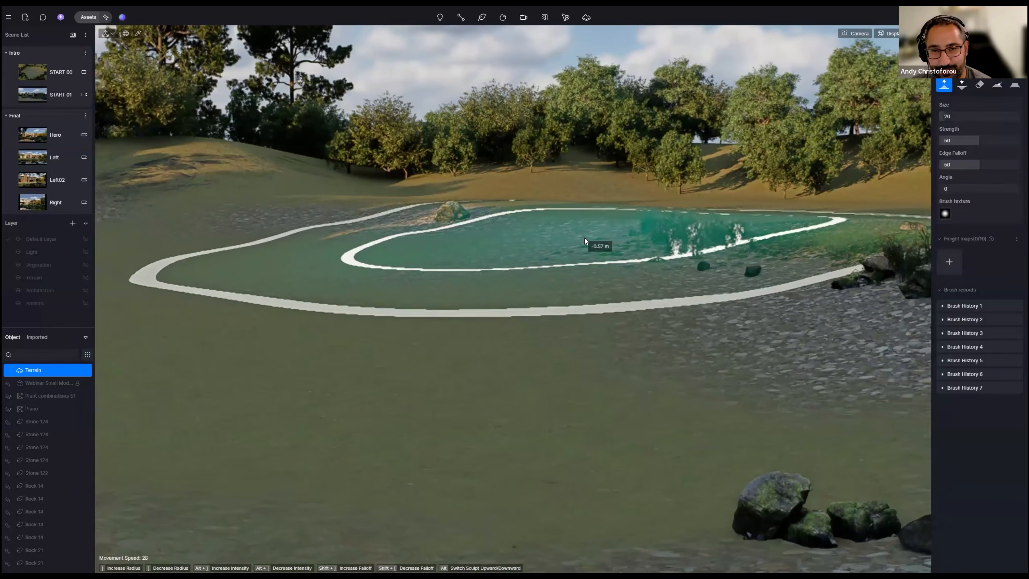
{"action": "mouse_move", "coordinate": [585, 238]}
{"action": "middle_mouse_down"}
{"action": "mouse_move", "coordinate": [608, 301]}
{"action": "mouse_move", "coordinate": [606, 334]}
{"action": "middle_mouse_up"}
{"action": "right_click_drag", "start_coordinate": [607, 333], "coordinate": [568, 336]}
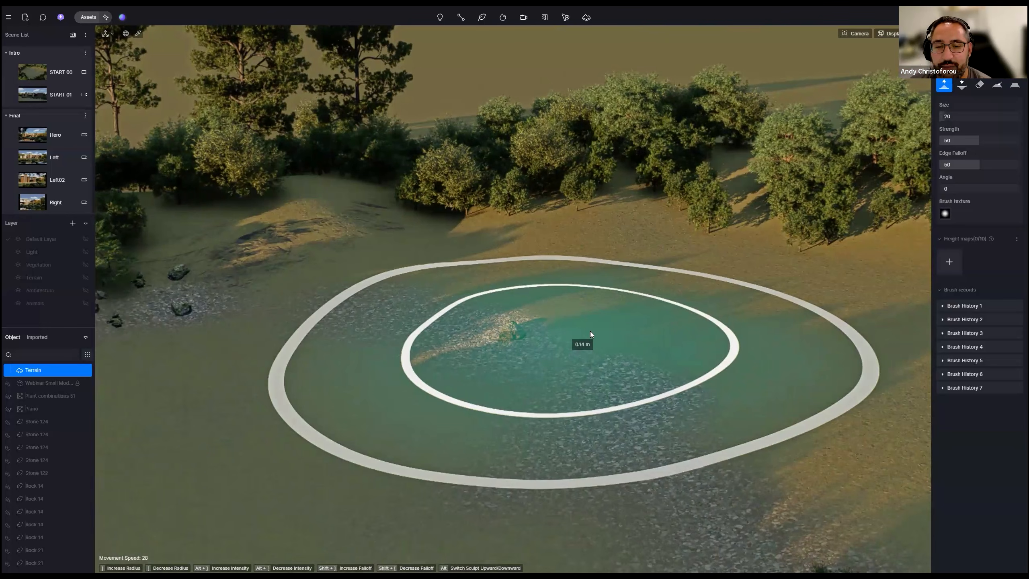
{"action": "right_click_drag", "start_coordinate": [591, 331], "coordinate": [710, 266]}
{"action": "key", "text": "q"}
{"action": "mouse_move", "coordinate": [505, 377]}
{"action": "right_mouse_down"}
{"action": "mouse_move", "coordinate": [474, 411]}
{"action": "mouse_move", "coordinate": [496, 314]}
{"action": "mouse_move", "coordinate": [537, 382]}
{"action": "mouse_move", "coordinate": [507, 369]}
{"action": "right_mouse_up"}
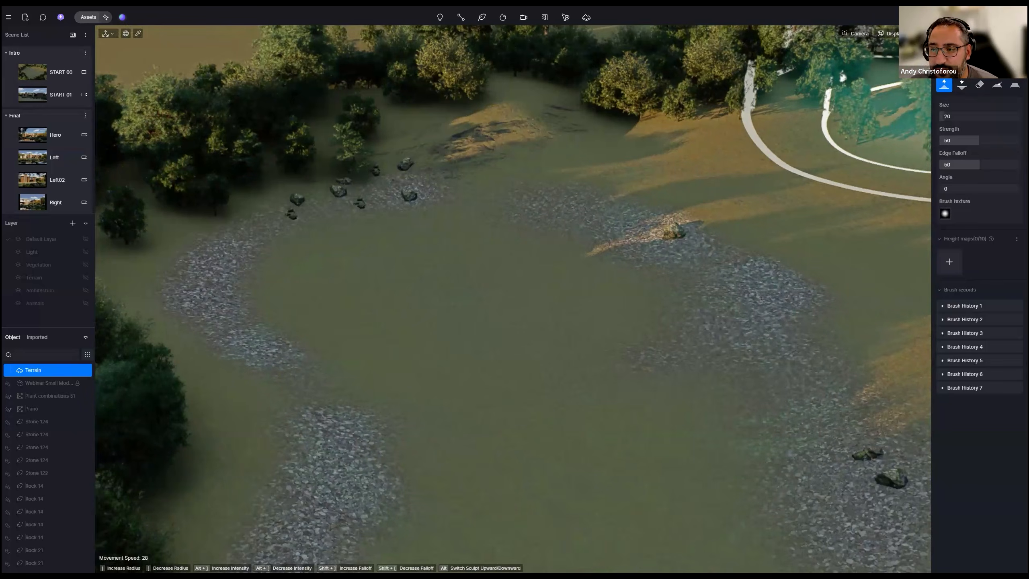
Step: Add the Road surface 32 material as the terrain's third ground texture
{"action": "left_click", "coordinate": [968, 64]}
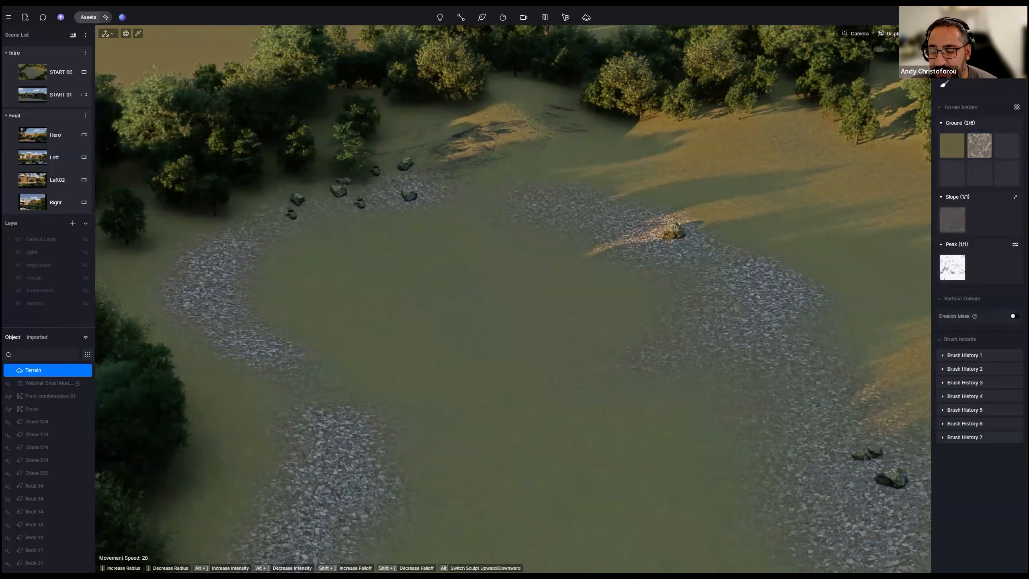
{"action": "mouse_move", "coordinate": [990, 149]}
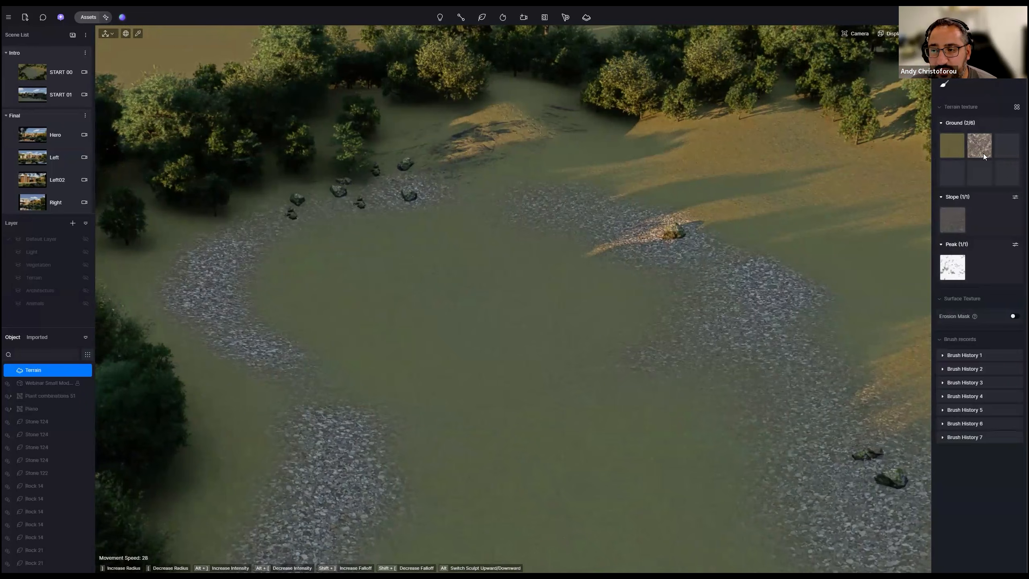
{"action": "scroll", "coordinate": [818, 262], "scroll_direction": "down", "scroll_amount": 2}
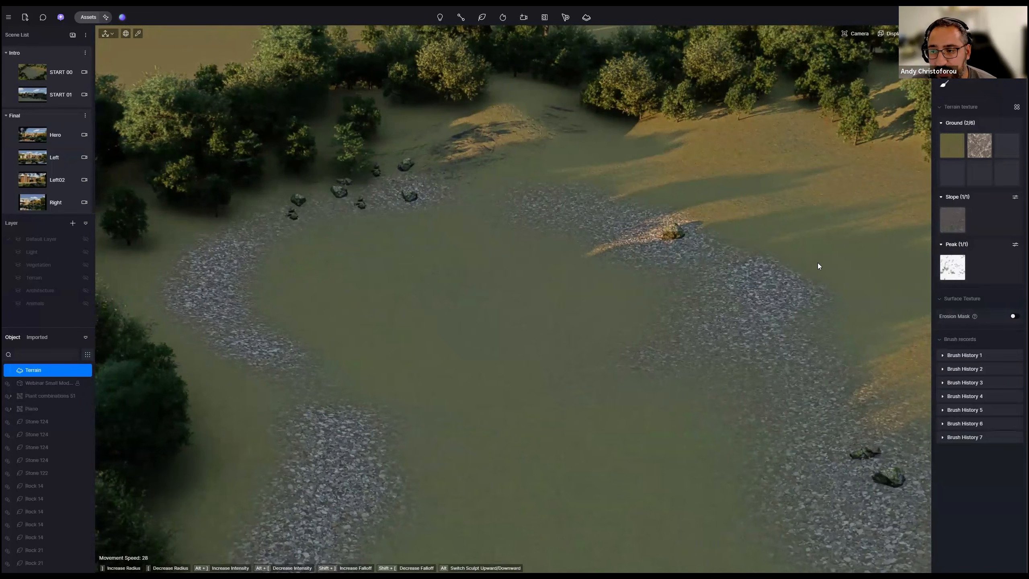
{"action": "mouse_move", "coordinate": [954, 151]}
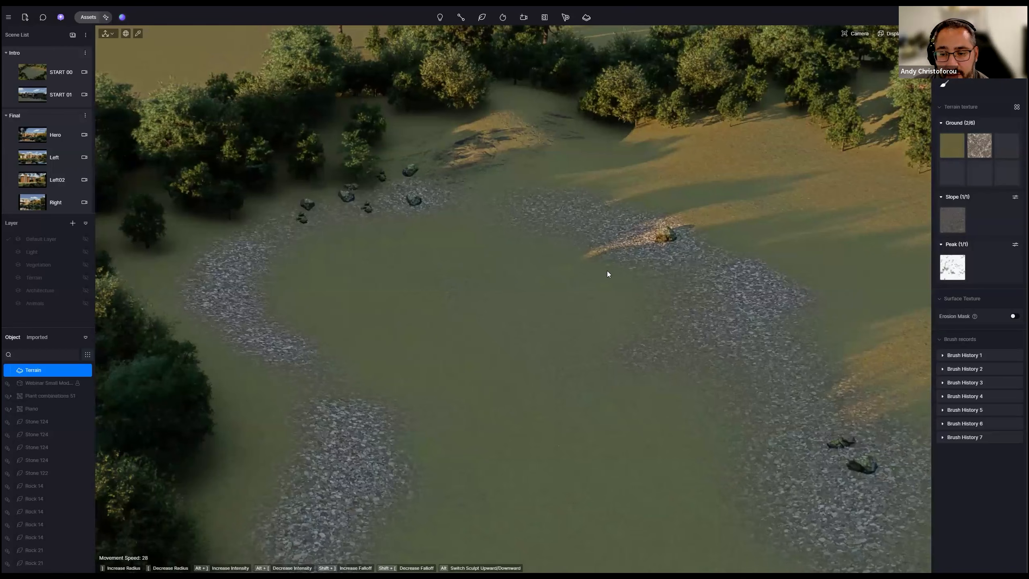
{"action": "right_click_drag", "start_coordinate": [608, 273], "coordinate": [628, 274]}
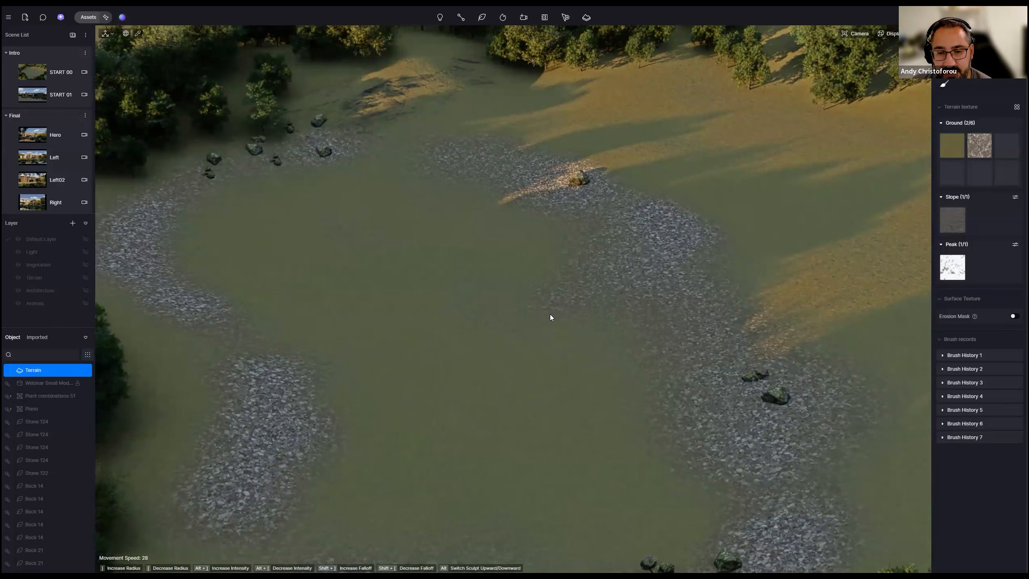
{"action": "right_click_drag", "start_coordinate": [550, 314], "coordinate": [584, 367]}
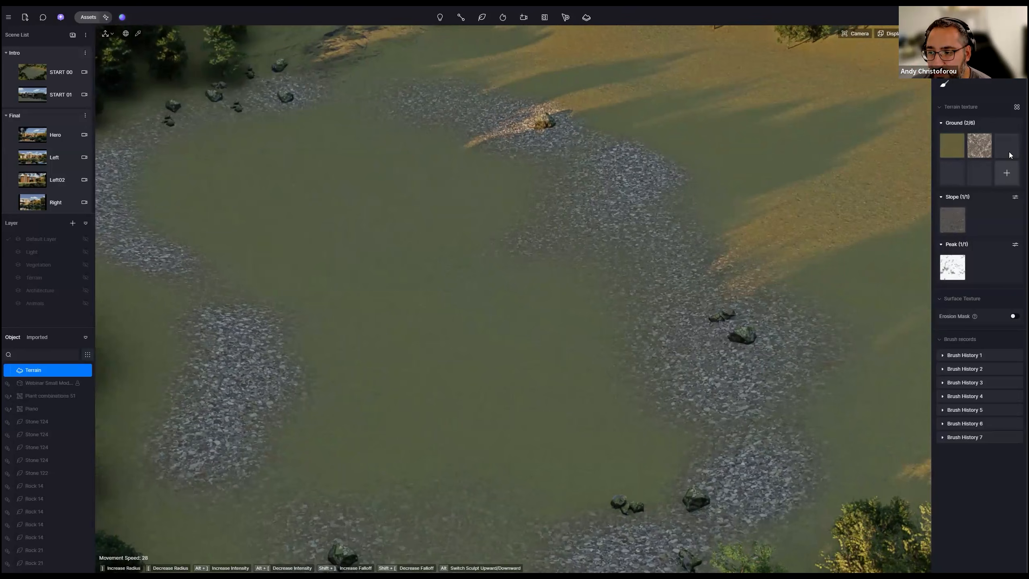
{"action": "left_click", "coordinate": [1008, 147]}
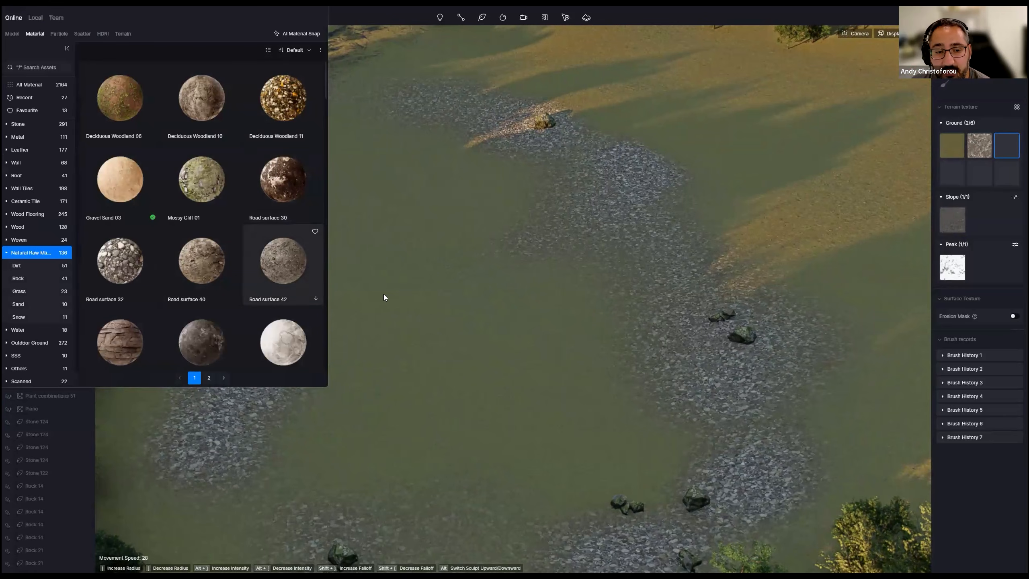
{"action": "left_click", "coordinate": [130, 271]}
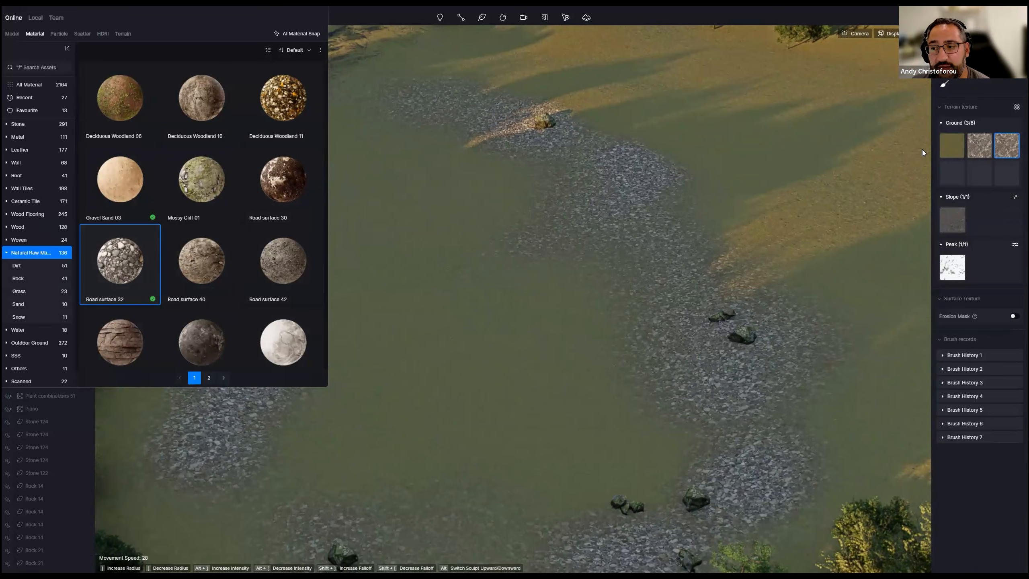
Step: Paint the Road surface 32 texture over the raised mounds with a size 20, strength 50 brush and close the material library
{"action": "left_click", "coordinate": [943, 84]}
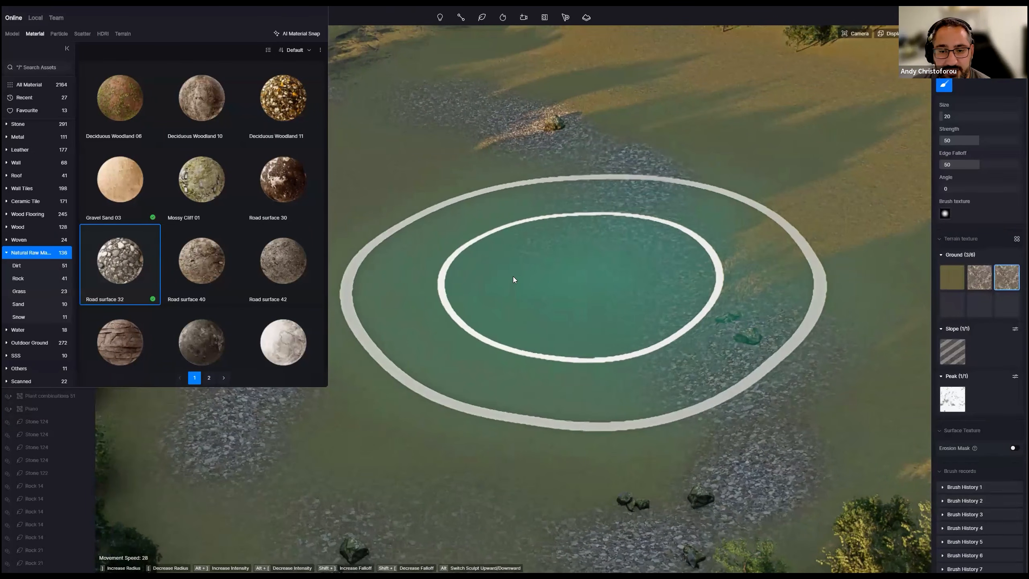
{"action": "key", "text": "a"}
{"action": "key", "text": "a"}
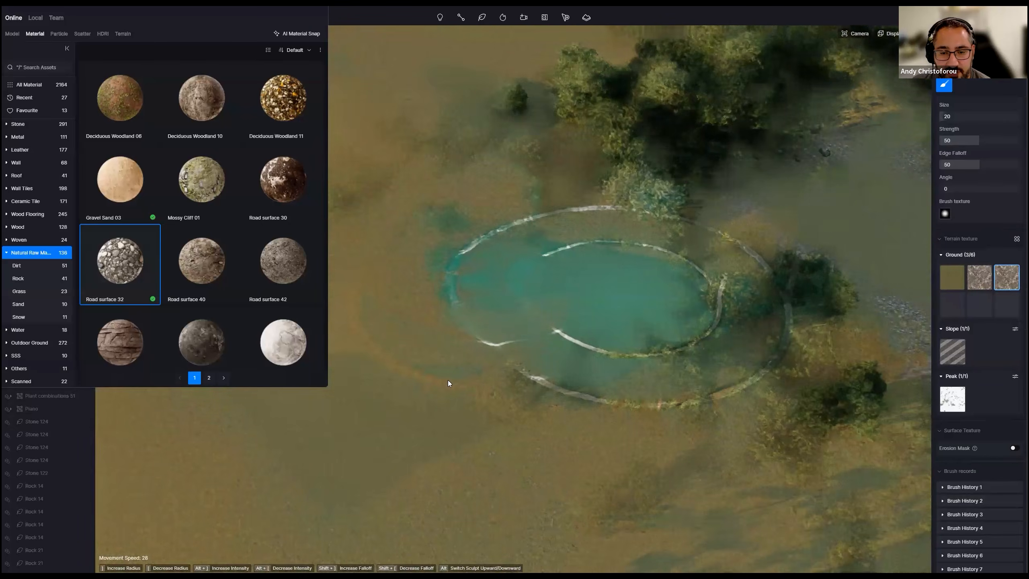
{"action": "mouse_move", "coordinate": [482, 399]}
{"action": "left_mouse_down"}
{"action": "mouse_move", "coordinate": [475, 312]}
{"action": "mouse_move", "coordinate": [446, 221]}
{"action": "mouse_move", "coordinate": [517, 356]}
{"action": "mouse_move", "coordinate": [425, 149]}
{"action": "mouse_move", "coordinate": [435, 259]}
{"action": "mouse_move", "coordinate": [492, 275]}
{"action": "left_mouse_up"}
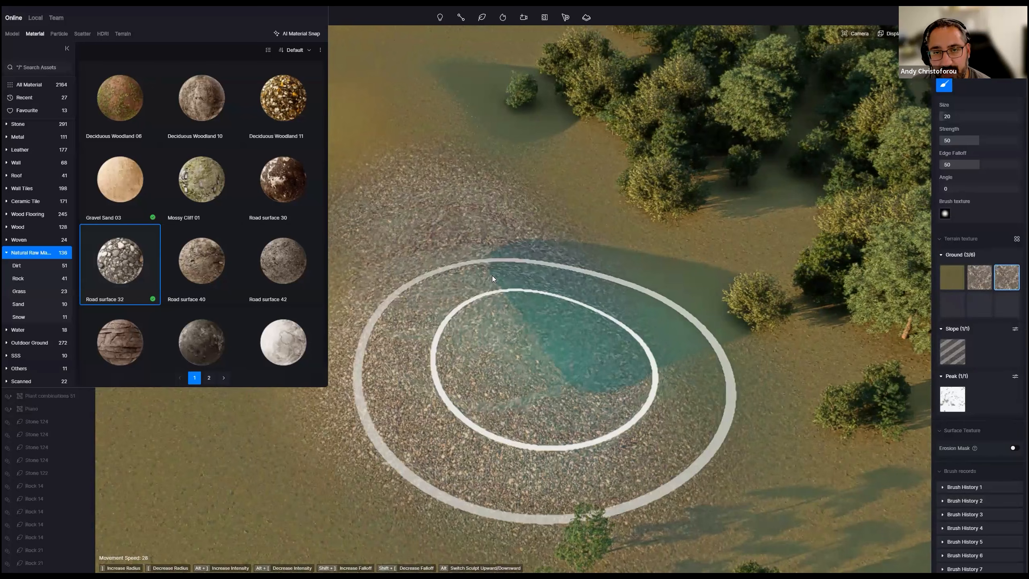
{"action": "left_click", "coordinate": [321, 11]}
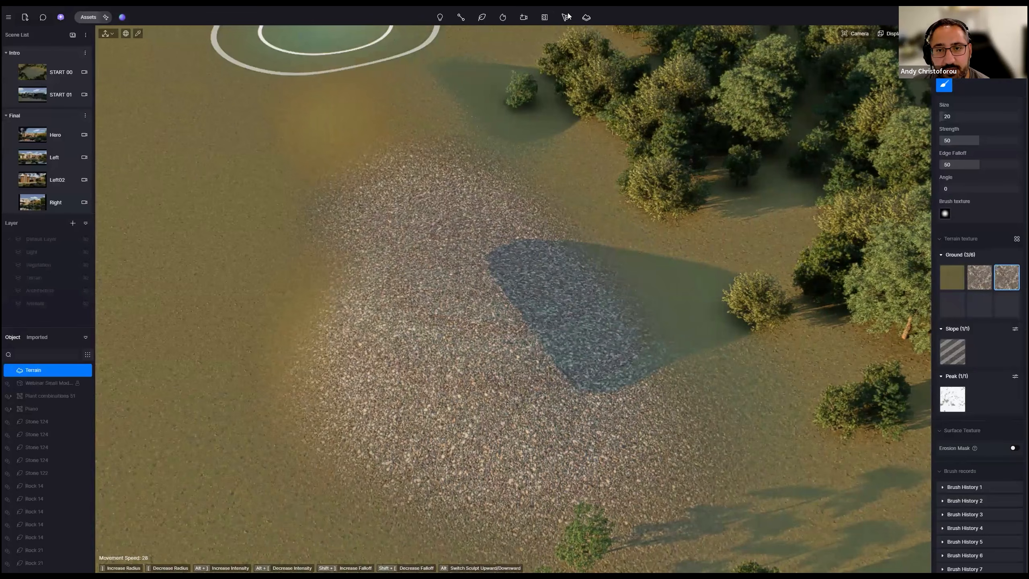
Step: Start a custom scatter by material and examine the selectable gravel areas on the mounds and around the pond
{"action": "left_click", "coordinate": [566, 19]}
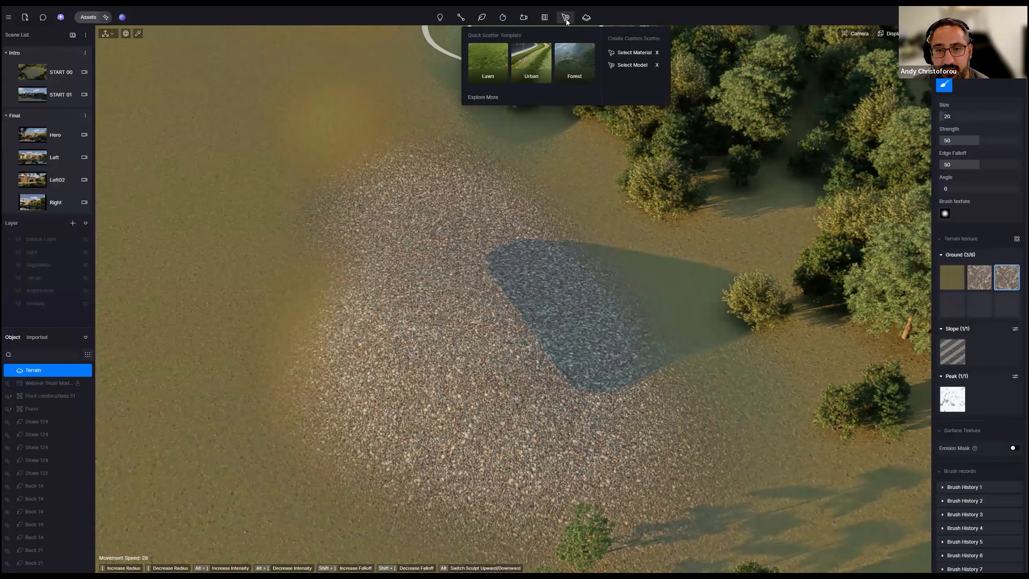
{"action": "left_click", "coordinate": [620, 52]}
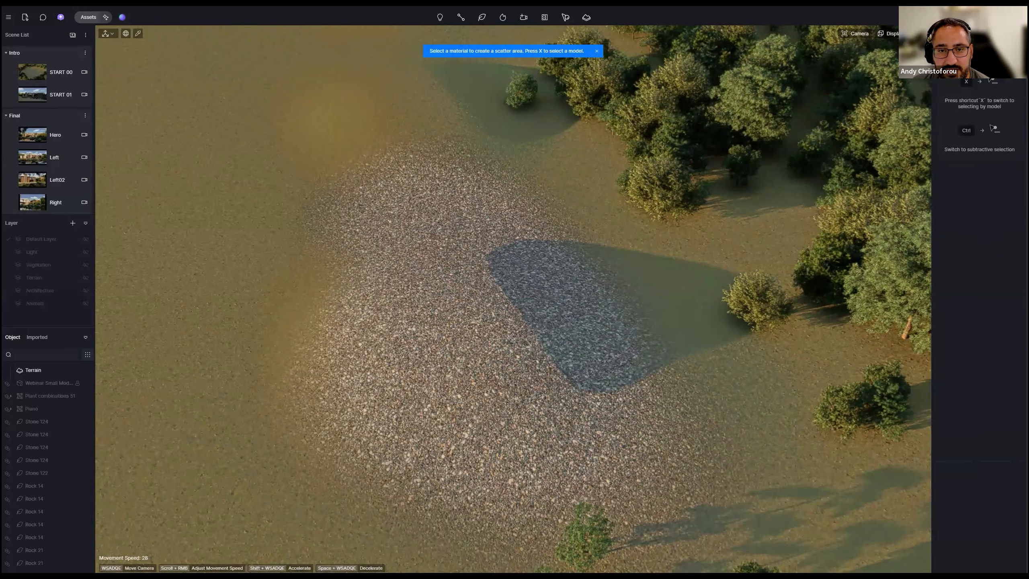
{"action": "key", "text": "s"}
{"action": "right_click_drag", "start_coordinate": [533, 345], "coordinate": [533, 334]}
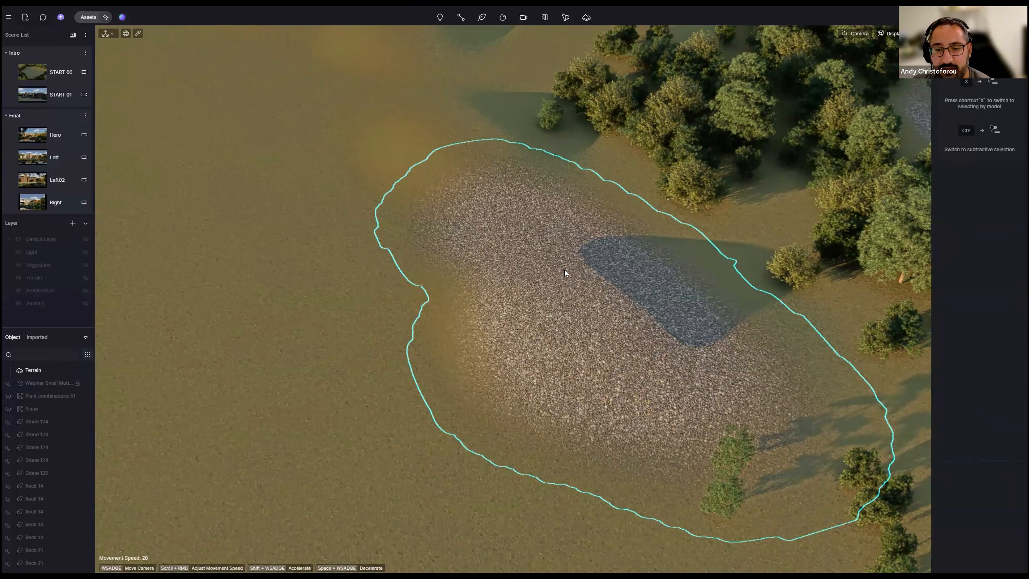
{"action": "right_click_drag", "start_coordinate": [564, 271], "coordinate": [784, 148]}
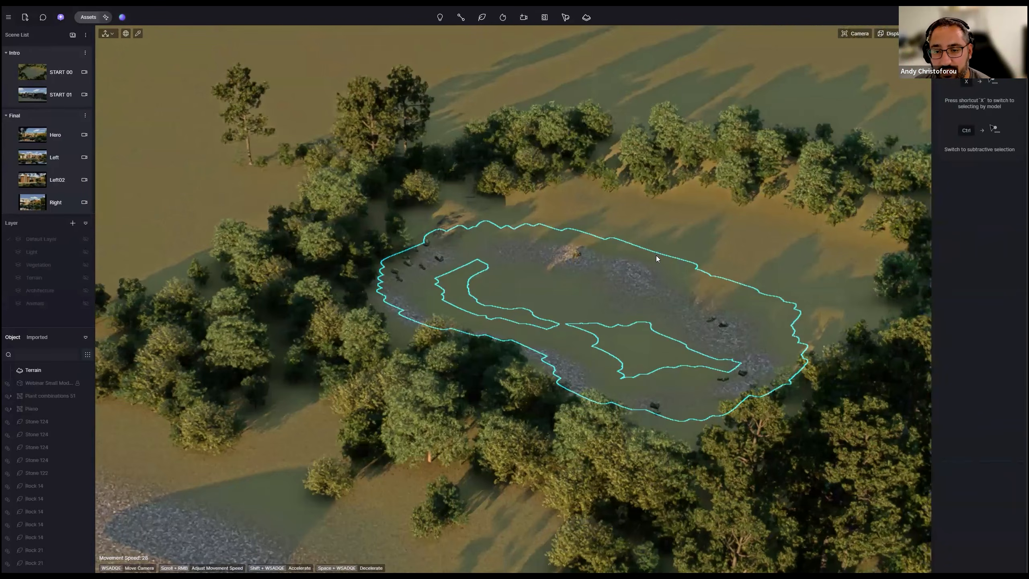
{"action": "right_click_drag", "start_coordinate": [636, 284], "coordinate": [697, 233]}
{"action": "right_click_drag", "start_coordinate": [568, 185], "coordinate": [557, 241]}
{"action": "key", "text": "w"}
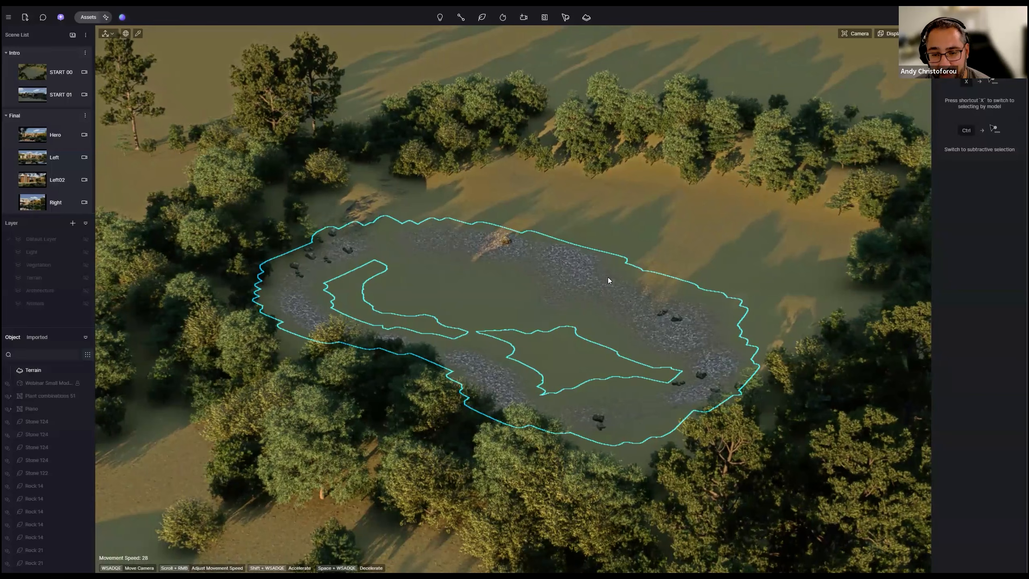
{"action": "key", "text": "w"}
{"action": "right_click_drag", "start_coordinate": [623, 270], "coordinate": [639, 244]}
{"action": "key", "text": "w"}
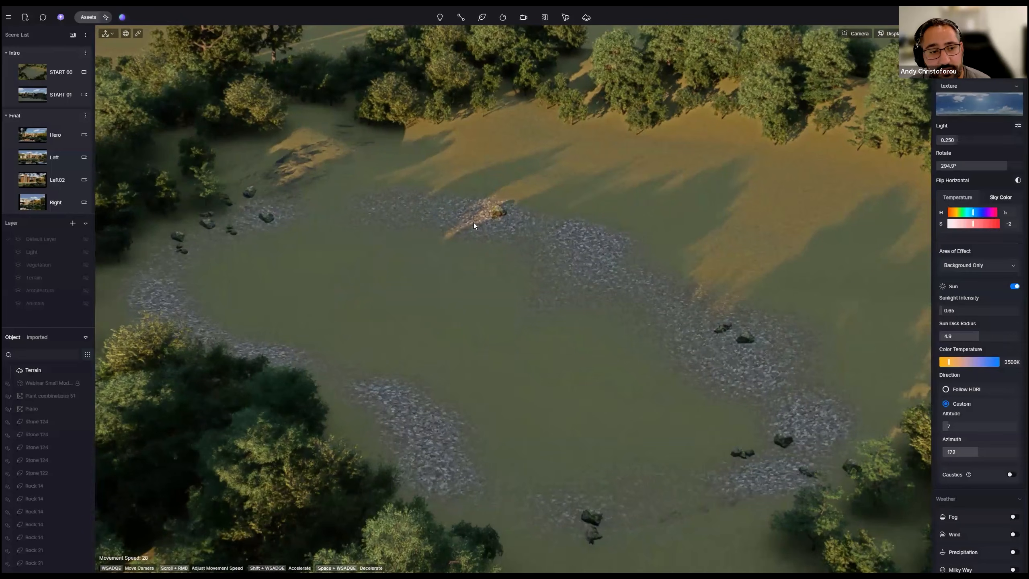
Step: Select the terrain and expand Brush History 1 through Brush History 7 in its brush records
{"action": "left_click", "coordinate": [43, 370]}
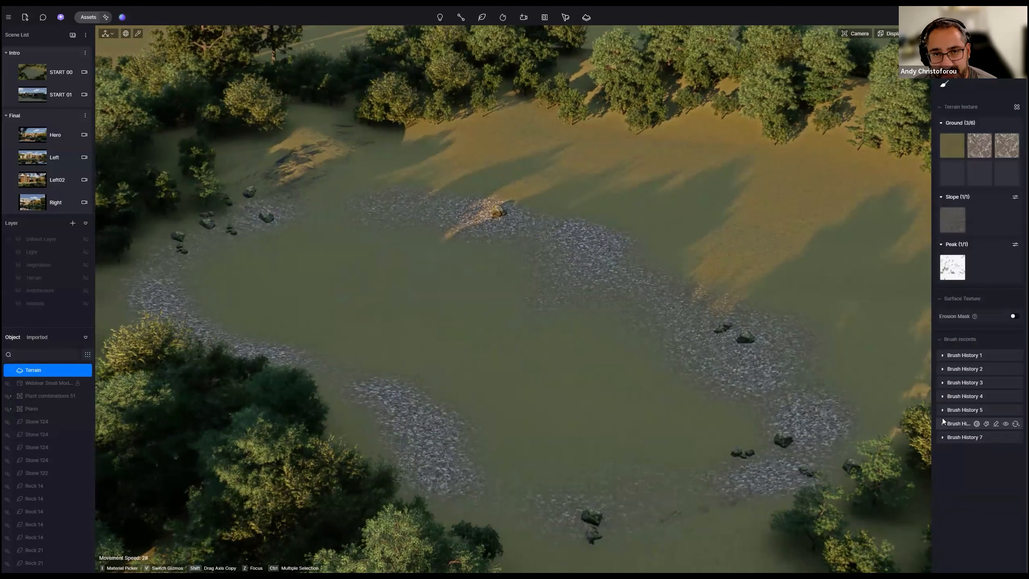
{"action": "scroll", "coordinate": [623, 338], "scroll_direction": "up", "scroll_amount": 1}
{"action": "scroll", "coordinate": [624, 340], "scroll_direction": "up", "scroll_amount": 3}
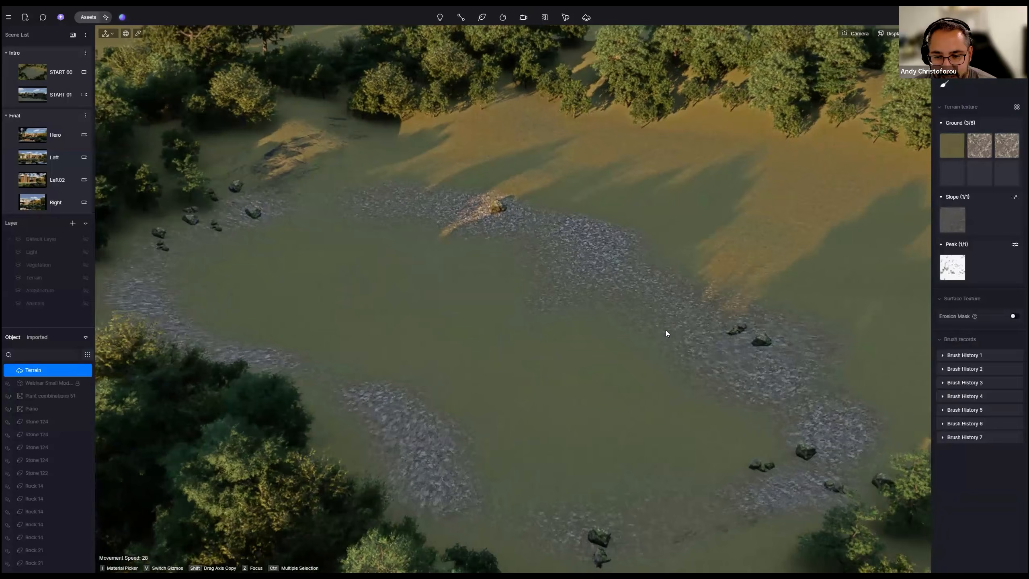
{"action": "left_click", "coordinate": [943, 355]}
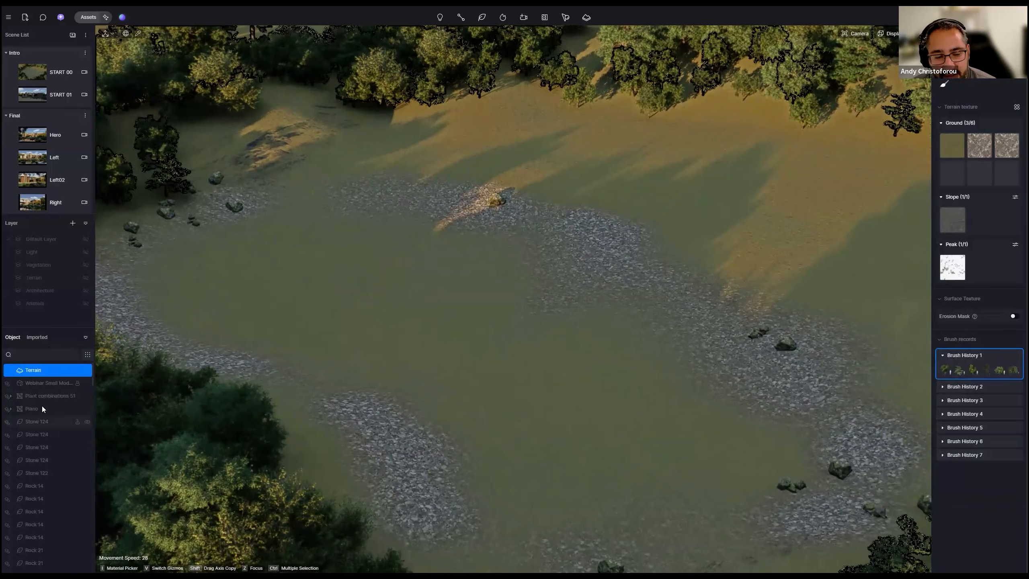
{"action": "left_click", "coordinate": [942, 387]}
{"action": "left_click", "coordinate": [943, 418]}
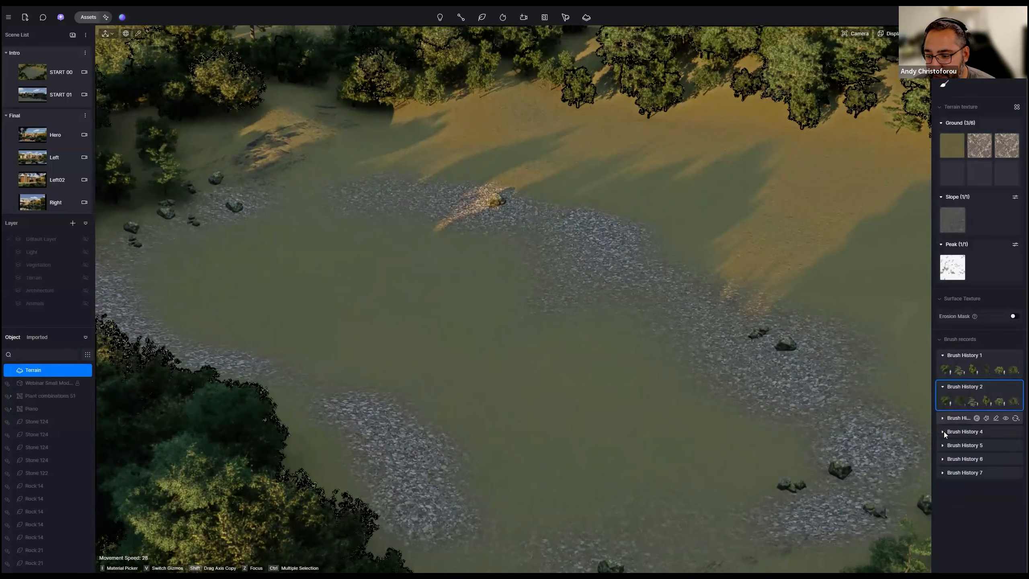
{"action": "left_click", "coordinate": [942, 449]}
{"action": "left_click", "coordinate": [942, 481]}
{"action": "left_click", "coordinate": [942, 512]}
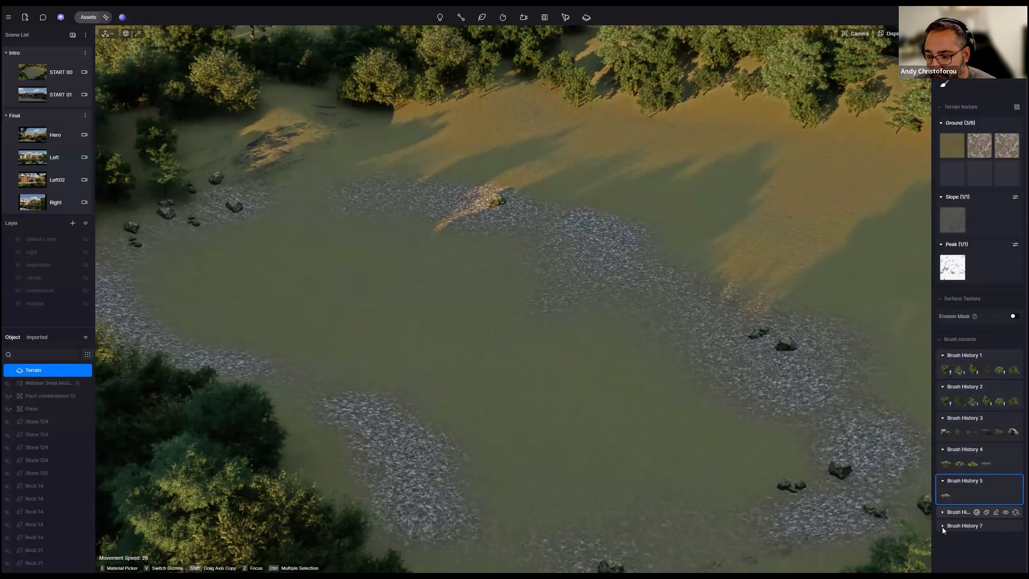
{"action": "left_click", "coordinate": [944, 543]}
Step: Highlight the Brush History 1 plants and examine them around the pond from elevated and low viewpoints
{"action": "right_click_drag", "start_coordinate": [664, 386], "coordinate": [709, 375]}
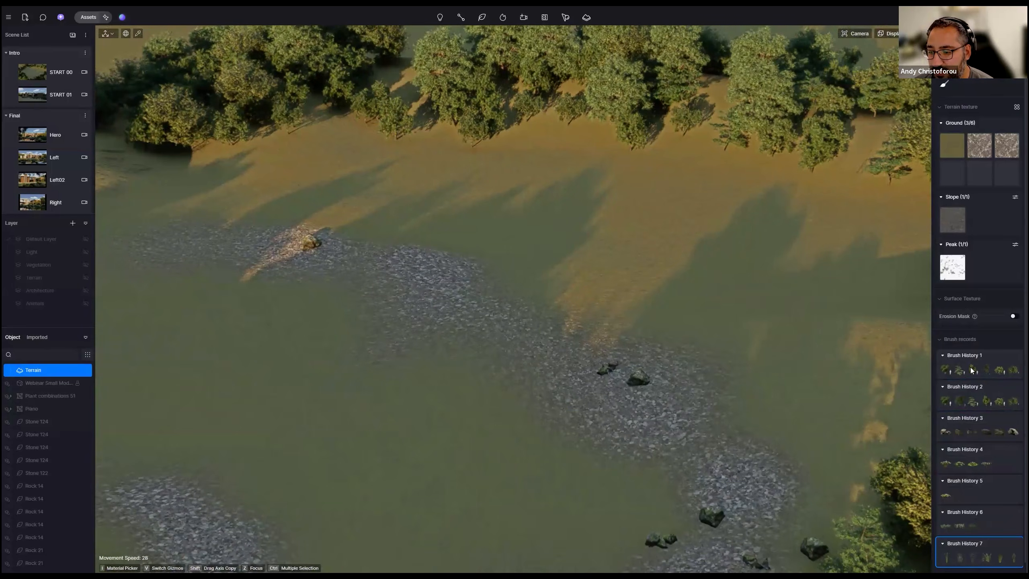
{"action": "left_click", "coordinate": [972, 367]}
{"action": "key", "text": "s"}
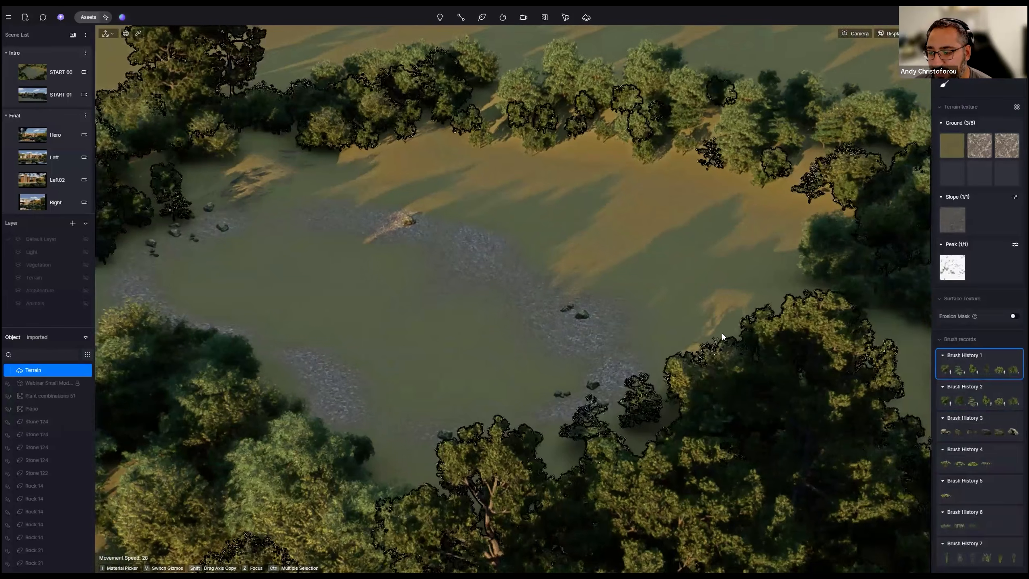
{"action": "right_click_drag", "start_coordinate": [722, 333], "coordinate": [699, 330]}
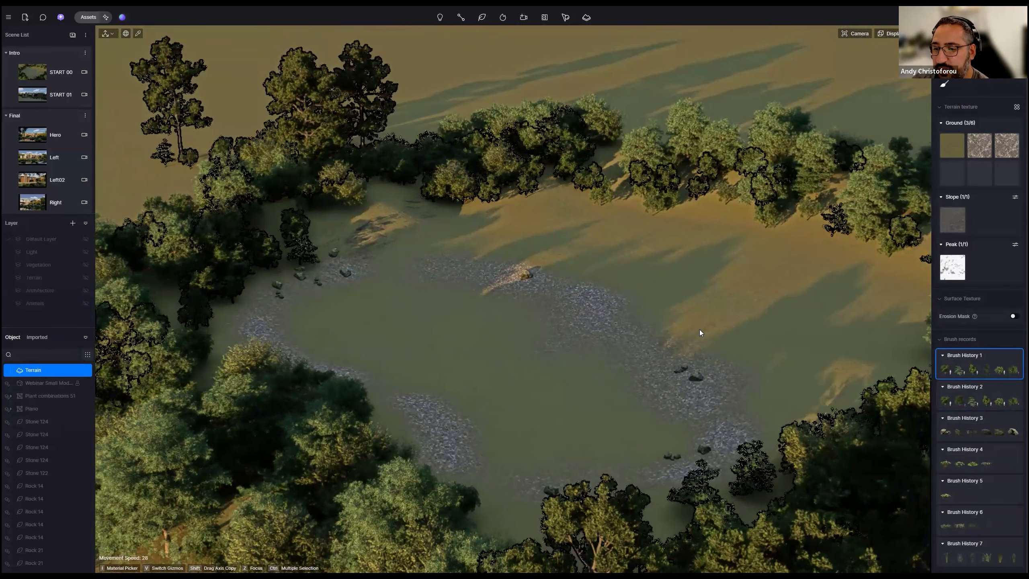
{"action": "right_click_drag", "start_coordinate": [700, 330], "coordinate": [708, 307]}
{"action": "key", "text": "w"}
{"action": "key", "text": "q"}
{"action": "right_click_drag", "start_coordinate": [523, 252], "coordinate": [566, 180]}
{"action": "key", "text": "e"}
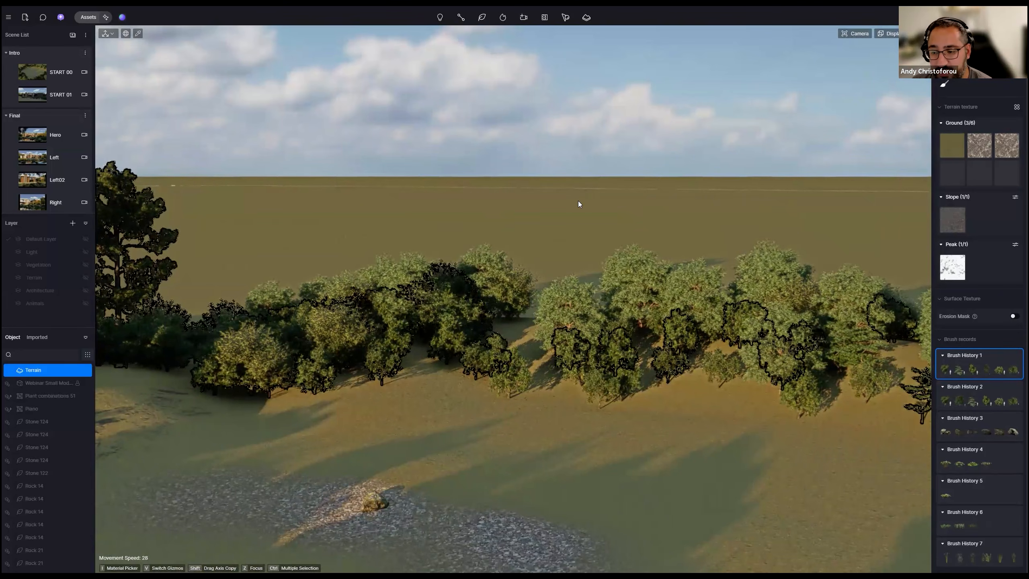
{"action": "key", "text": "q"}
{"action": "right_click_drag", "start_coordinate": [578, 201], "coordinate": [524, 251]}
{"action": "key", "text": "q"}
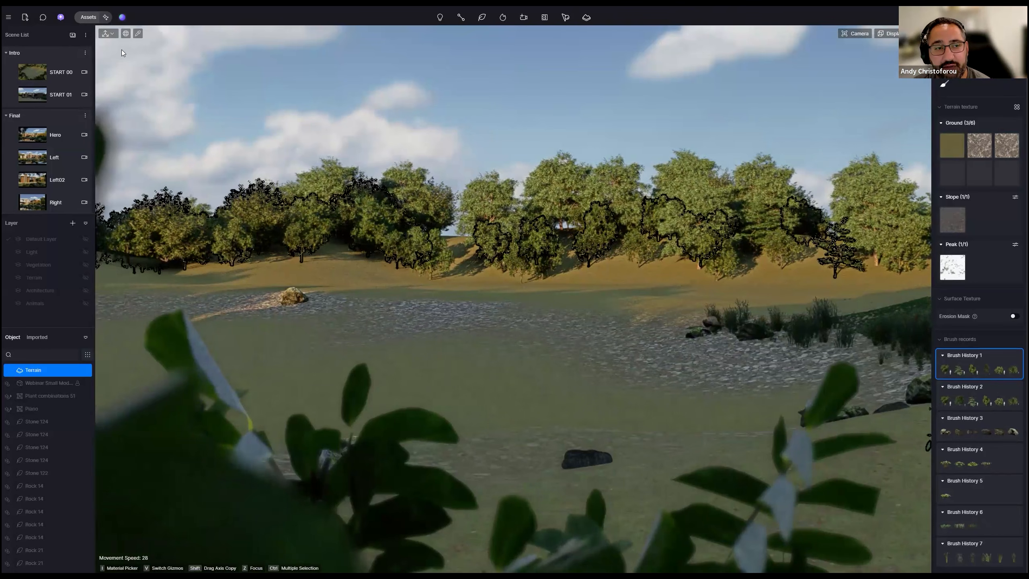
{"action": "mouse_move", "coordinate": [567, 226]}
{"action": "right_mouse_down"}
{"action": "mouse_move", "coordinate": [192, 223]}
{"action": "mouse_move", "coordinate": [486, 227]}
{"action": "right_mouse_up"}
{"action": "key", "text": "w"}
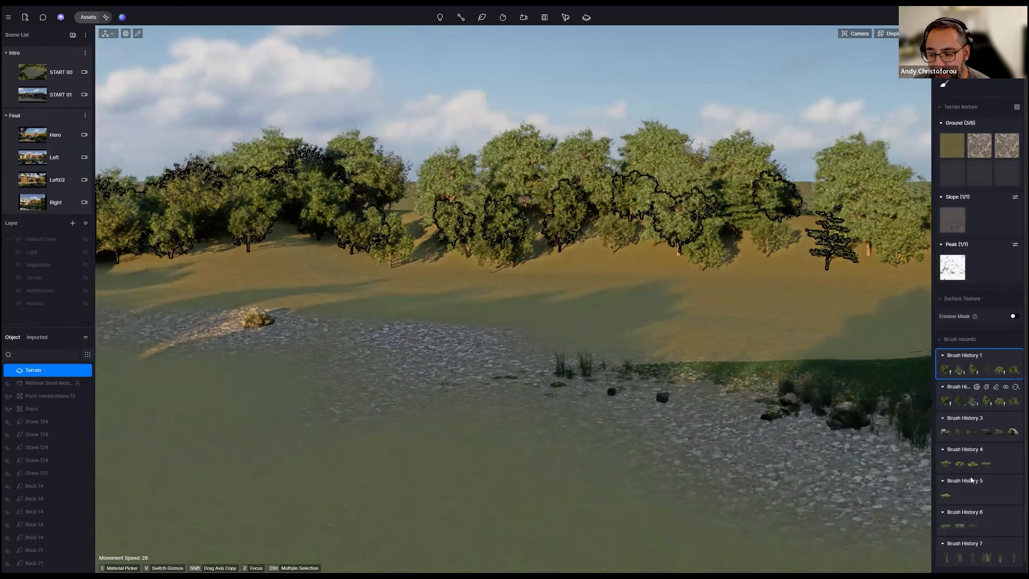
Step: Highlight the Brush History 3, 2 and 5 assets in turn and inspect where each set is scattered around the pond
{"action": "scroll", "coordinate": [957, 381], "scroll_direction": "down", "scroll_amount": 1}
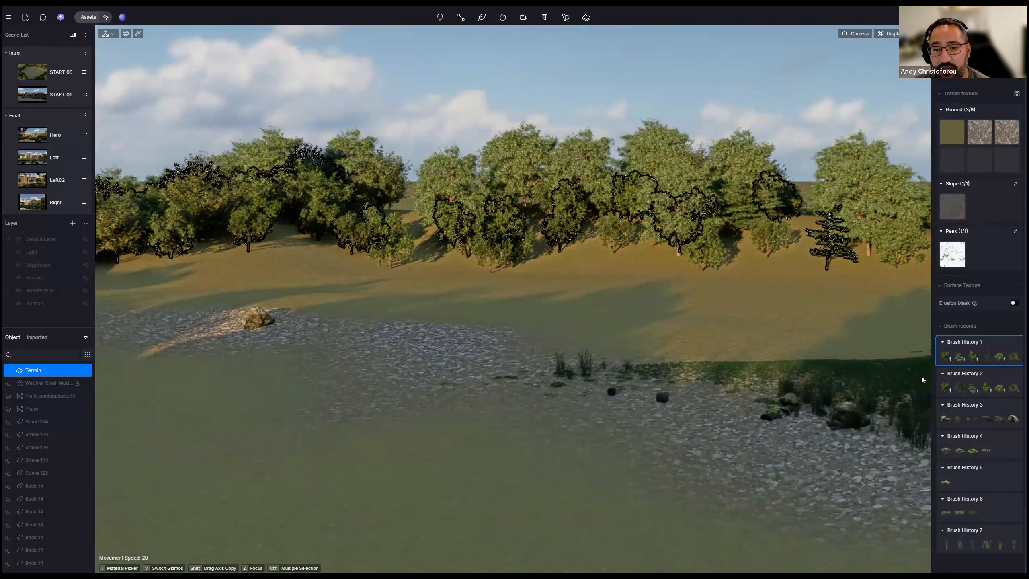
{"action": "mouse_move", "coordinate": [960, 376]}
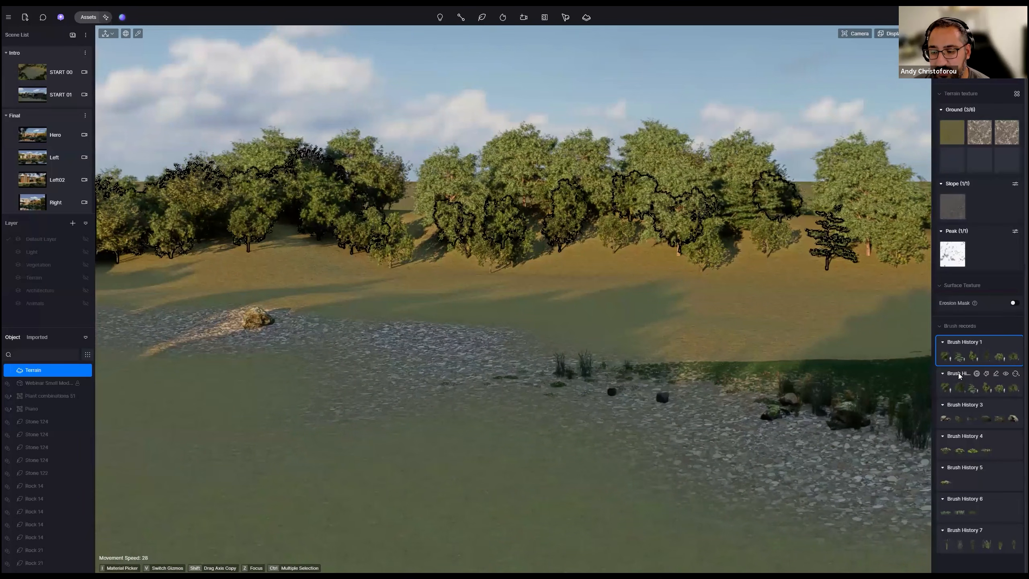
{"action": "left_click", "coordinate": [963, 413]}
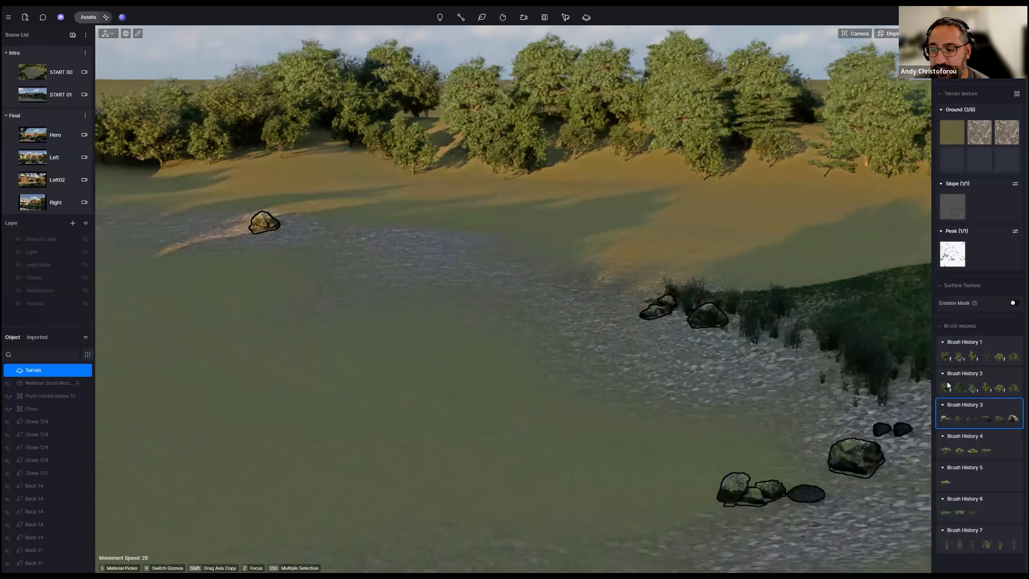
{"action": "left_click", "coordinate": [952, 375]}
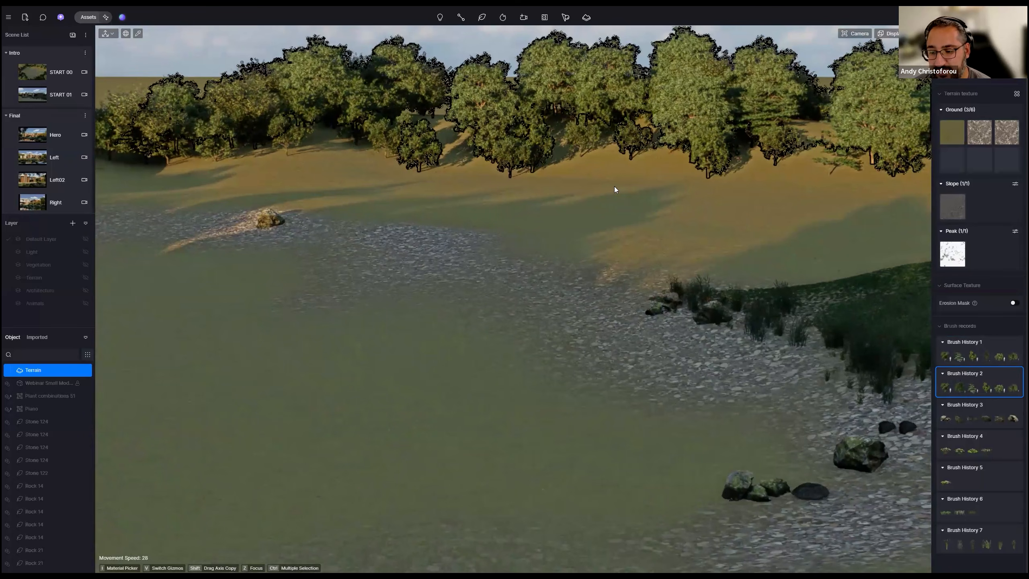
{"action": "left_click", "coordinate": [968, 468]}
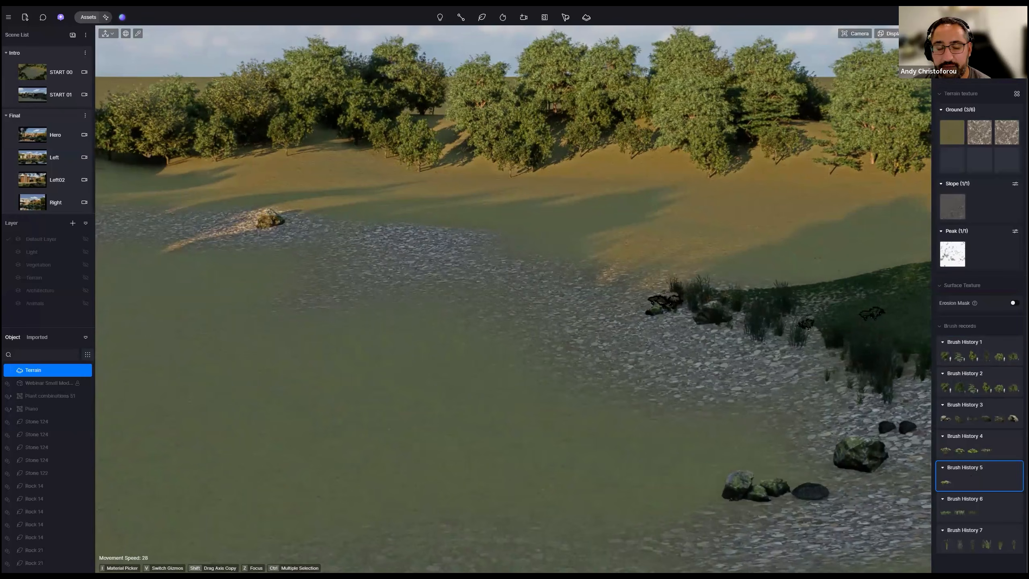
{"action": "mouse_move", "coordinate": [514, 300]}
{"action": "right_mouse_down"}
{"action": "mouse_move", "coordinate": [458, 294]}
{"action": "mouse_move", "coordinate": [389, 308]}
{"action": "mouse_move", "coordinate": [450, 334]}
{"action": "right_mouse_up"}
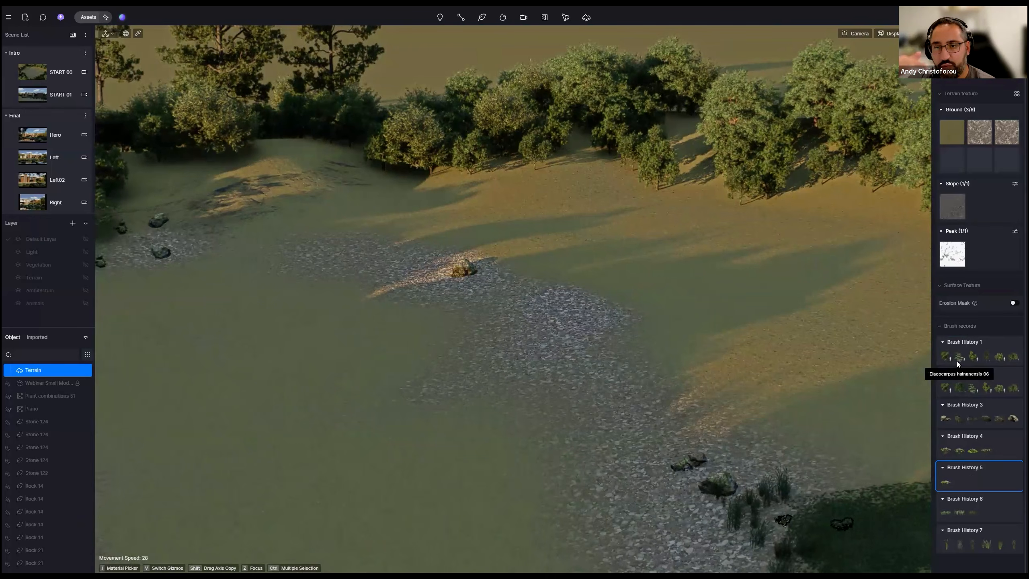
{"action": "mouse_move", "coordinate": [665, 308]}
{"action": "right_mouse_down"}
{"action": "mouse_move", "coordinate": [782, 211]}
{"action": "mouse_move", "coordinate": [745, 279]}
{"action": "mouse_move", "coordinate": [762, 251]}
{"action": "right_mouse_up"}
{"action": "key", "text": "q"}
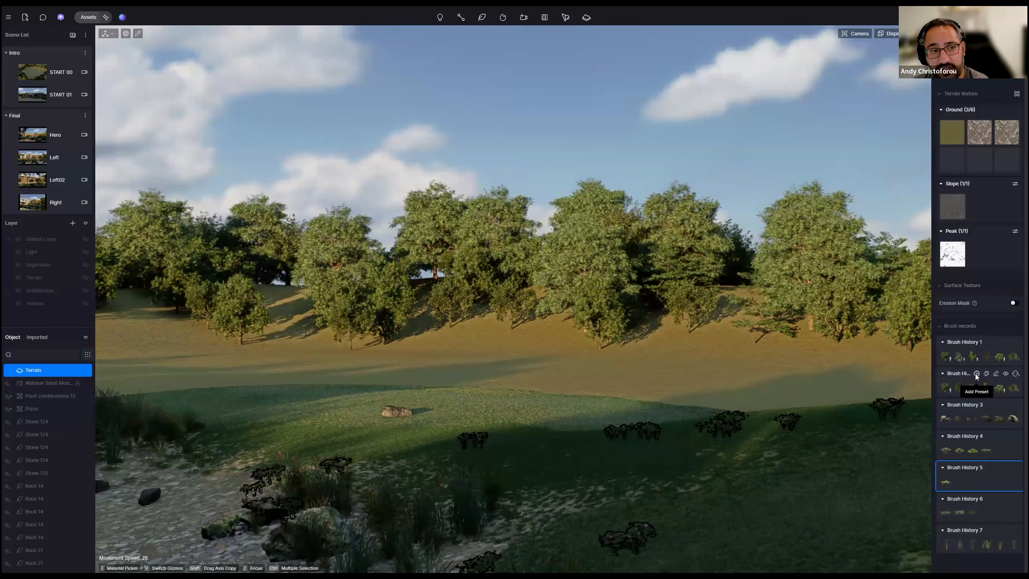
Step: Check the local materials in the asset library and close the library
{"action": "left_click", "coordinate": [97, 19]}
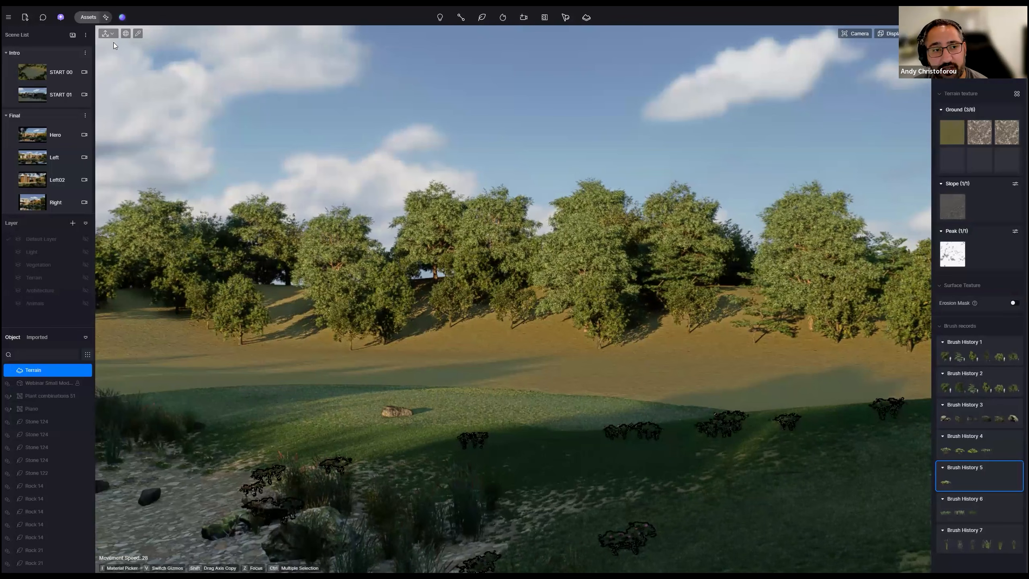
{"action": "left_click", "coordinate": [35, 18]}
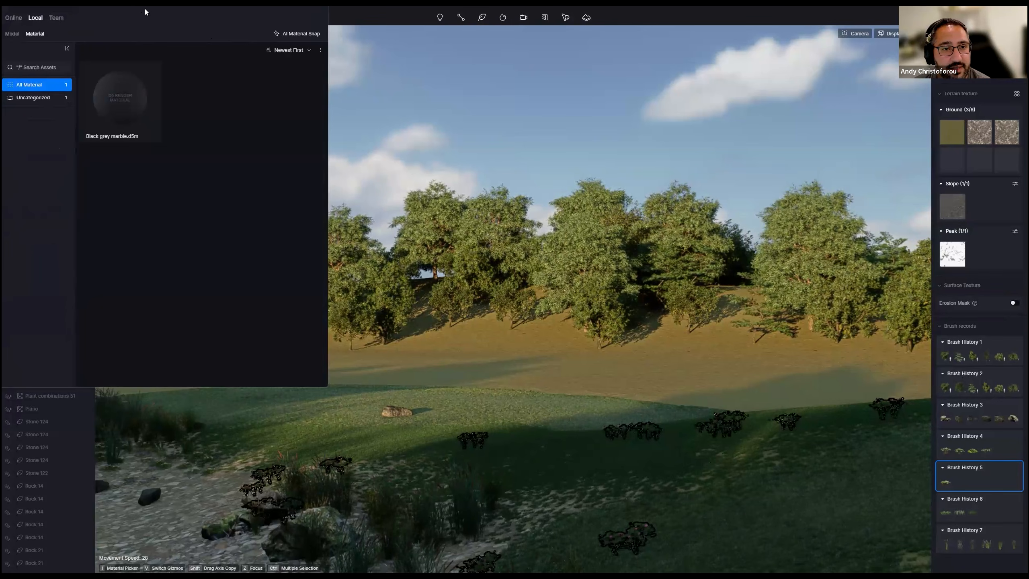
{"action": "left_click", "coordinate": [327, 8]}
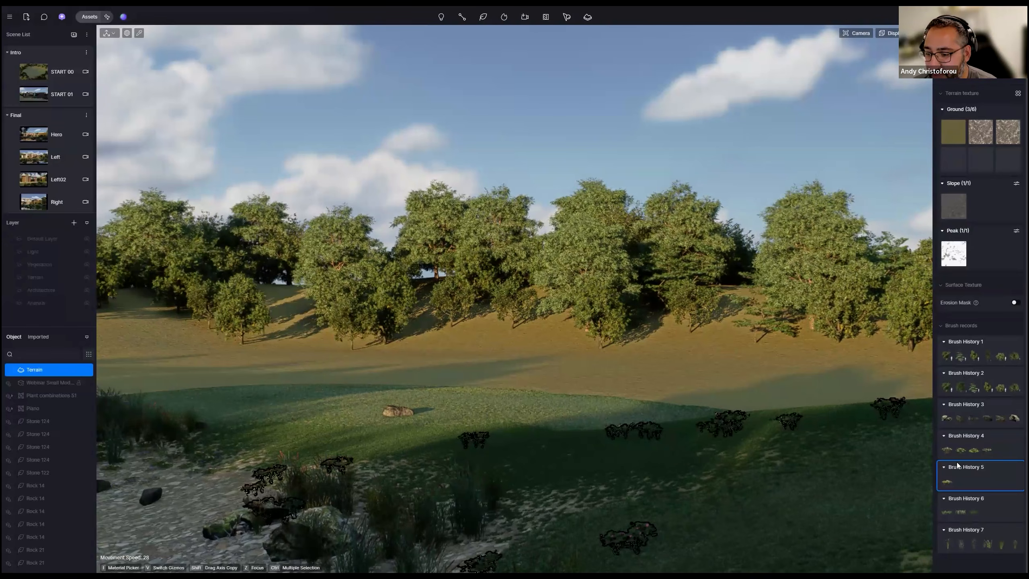
Step: Look over the scattered plants and rocks along the pond bank and switch to the START 01 scene
{"action": "mouse_move", "coordinate": [972, 466]}
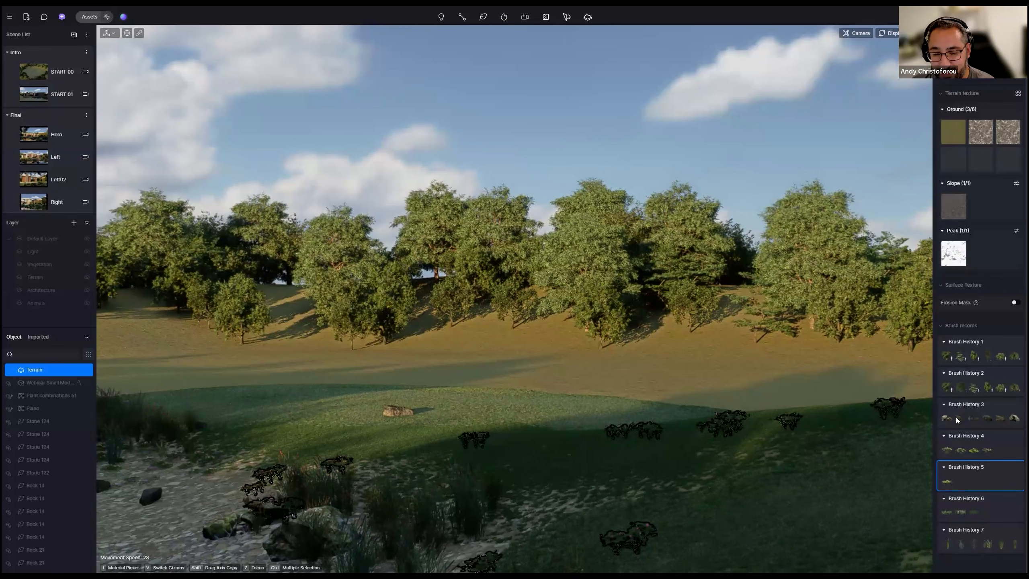
{"action": "right_click_drag", "start_coordinate": [868, 235], "coordinate": [877, 260]}
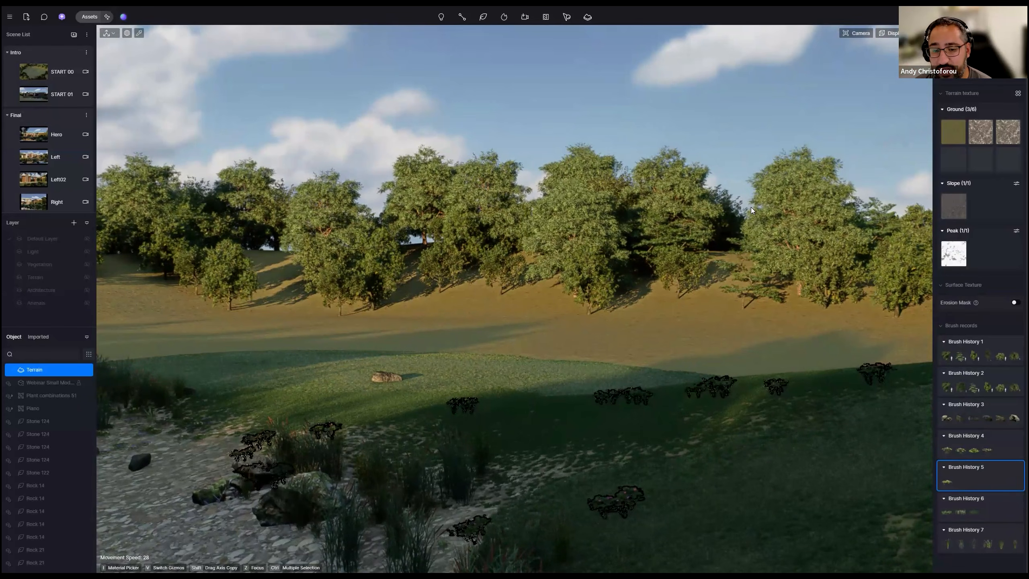
{"action": "right_click_drag", "start_coordinate": [515, 300], "coordinate": [344, 298]}
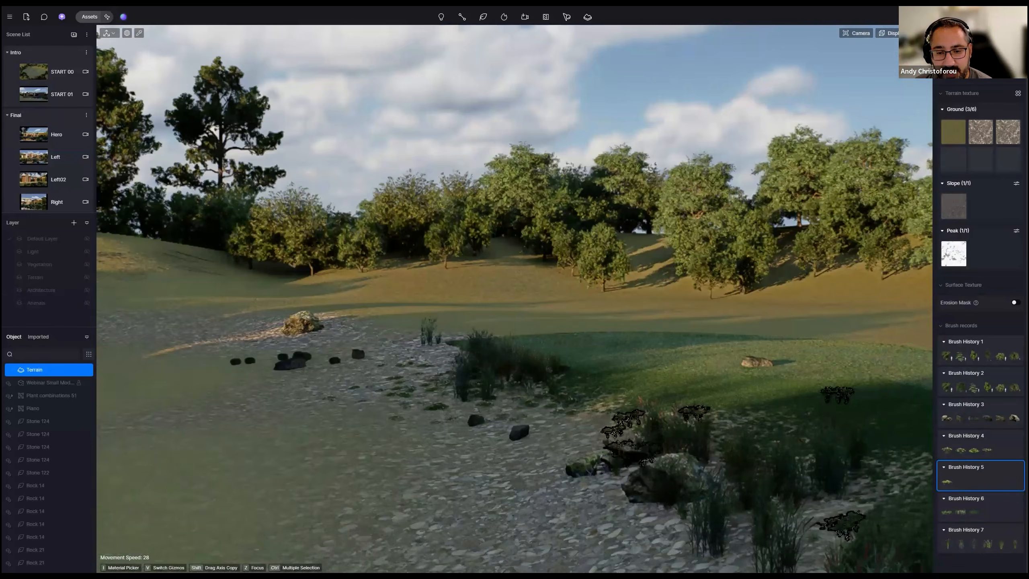
{"action": "key", "text": "w"}
{"action": "left_click", "coordinate": [63, 95]}
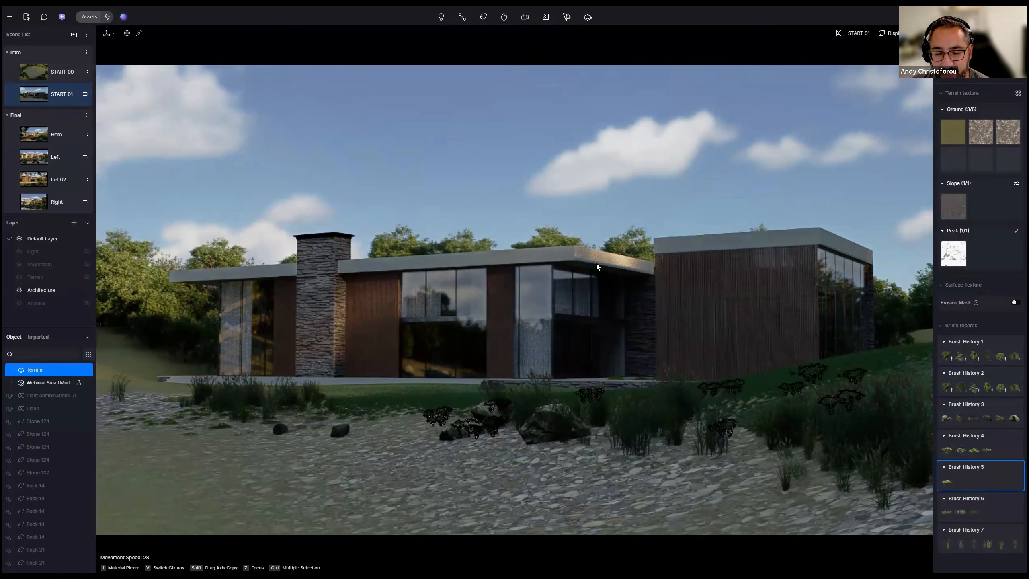
Step: Select the roof material of the house model and examine the facade from several viewpoints across the pond
{"action": "left_click", "coordinate": [509, 268]}
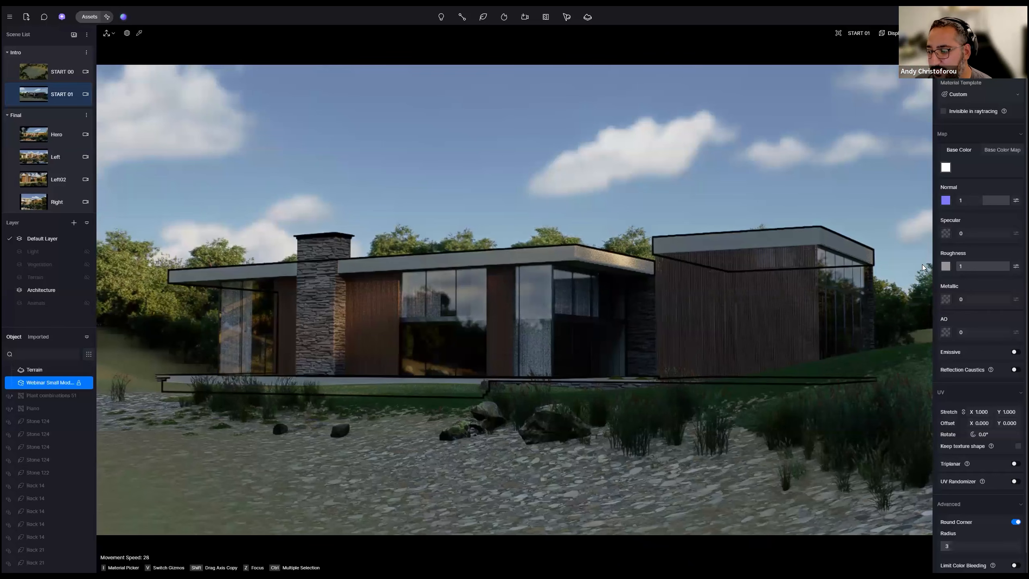
{"action": "mouse_move", "coordinate": [534, 310]}
{"action": "right_mouse_down"}
{"action": "mouse_move", "coordinate": [554, 381]}
{"action": "mouse_move", "coordinate": [655, 357]}
{"action": "mouse_move", "coordinate": [657, 367]}
{"action": "mouse_move", "coordinate": [652, 332]}
{"action": "mouse_move", "coordinate": [528, 329]}
{"action": "right_mouse_up"}
{"action": "key", "text": "q"}
{"action": "key", "text": "e"}
{"action": "key", "text": "a"}
{"action": "key", "text": "d"}
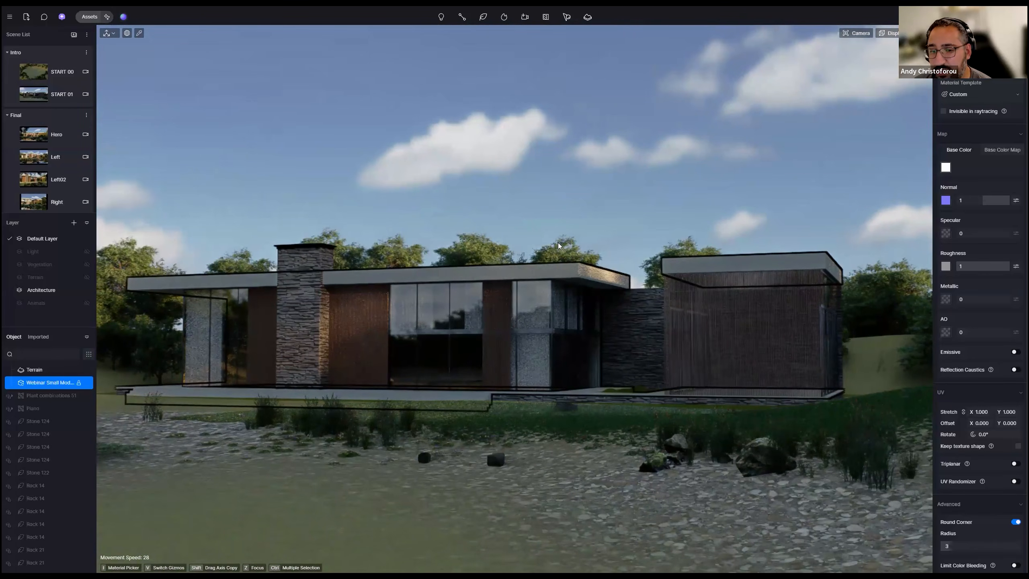
{"action": "right_click_drag", "start_coordinate": [588, 269], "coordinate": [556, 271]}
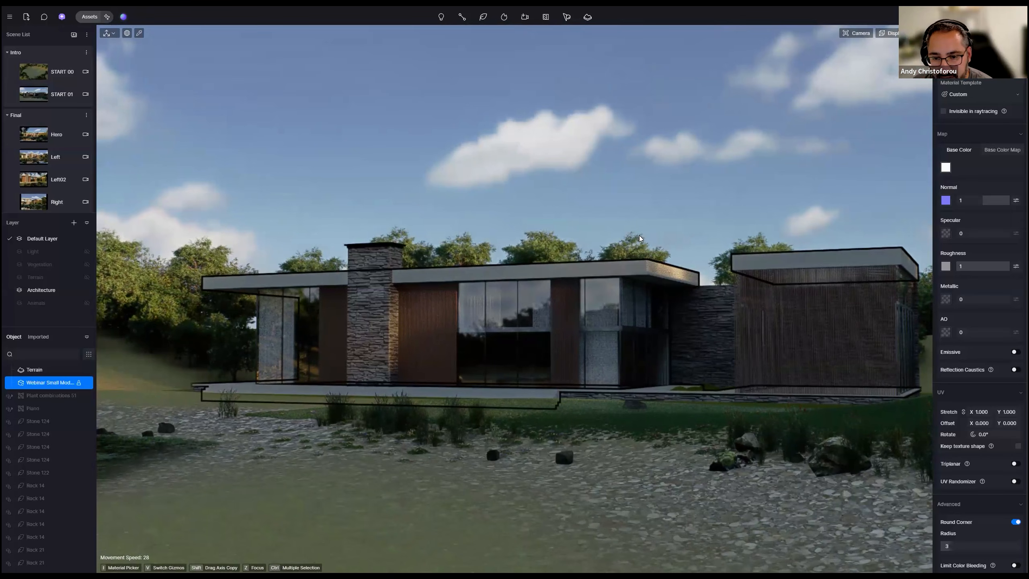
{"action": "right_click_drag", "start_coordinate": [730, 262], "coordinate": [619, 270]}
{"action": "key", "text": "s"}
{"action": "key", "text": "d"}
{"action": "key", "text": "a"}
{"action": "key", "text": "d"}
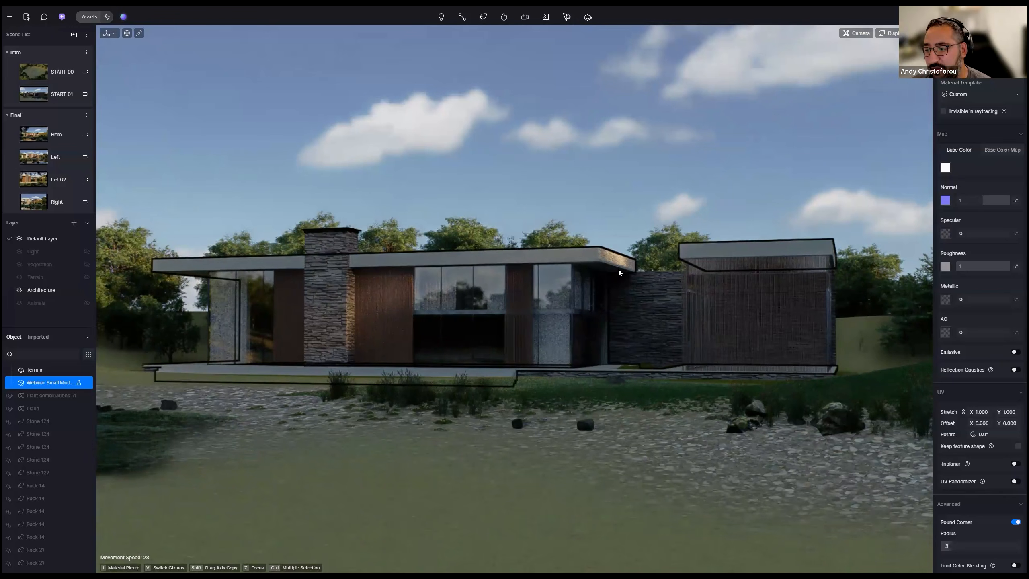
Step: Examine the house from above, along with the trees and open ground beside it
{"action": "right_click_drag", "start_coordinate": [619, 273], "coordinate": [683, 349]}
{"action": "key", "text": "d"}
{"action": "key", "text": "e"}
{"action": "right_click_drag", "start_coordinate": [579, 267], "coordinate": [599, 424]}
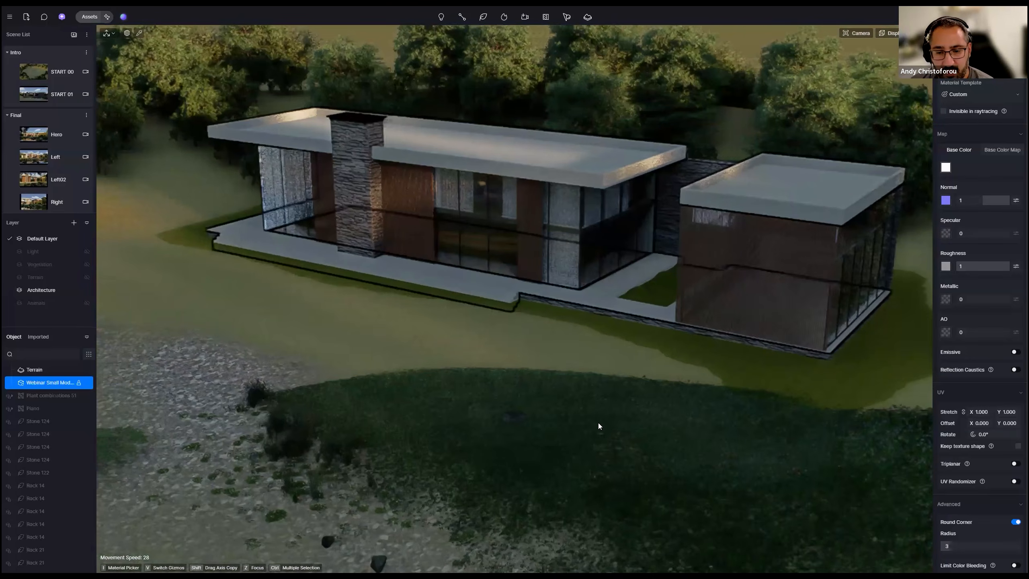
{"action": "middle_click_drag", "start_coordinate": [751, 429], "coordinate": [619, 382]}
{"action": "right_click_drag", "start_coordinate": [619, 382], "coordinate": [697, 455]}
{"action": "key", "text": "s"}
{"action": "key", "text": "d"}
{"action": "right_click_drag", "start_coordinate": [608, 210], "coordinate": [579, 209]}
{"action": "scroll", "coordinate": [579, 209], "scroll_direction": "up", "scroll_amount": 5}
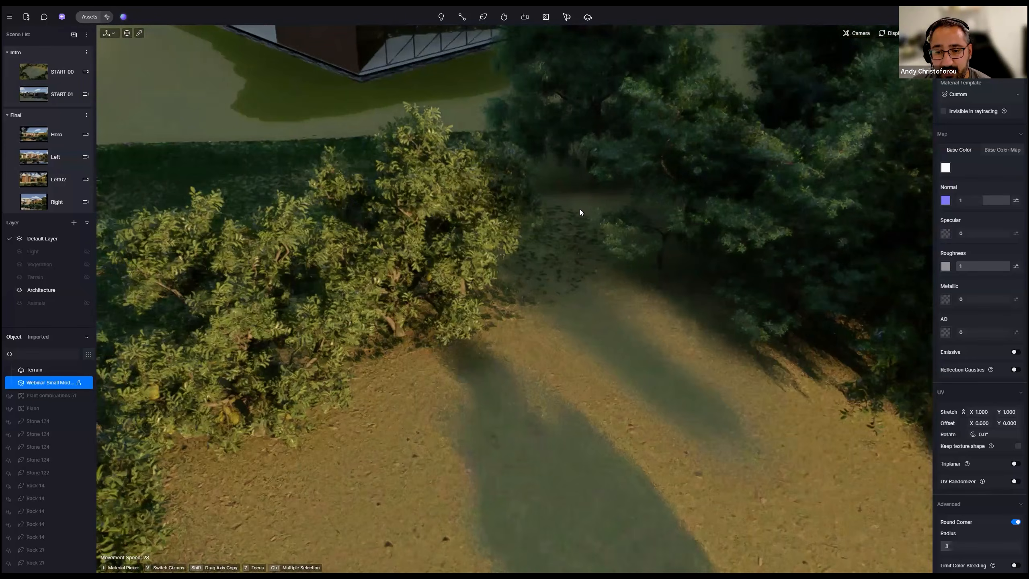
{"action": "scroll", "coordinate": [594, 272], "scroll_direction": "down", "scroll_amount": 5}
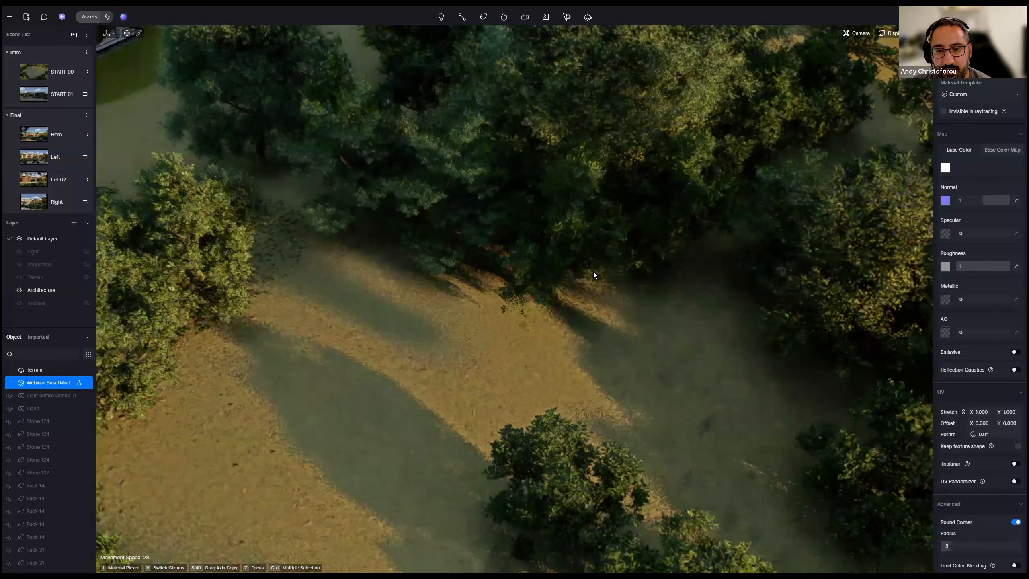
{"action": "middle_click_drag", "start_coordinate": [594, 272], "coordinate": [802, 312]}
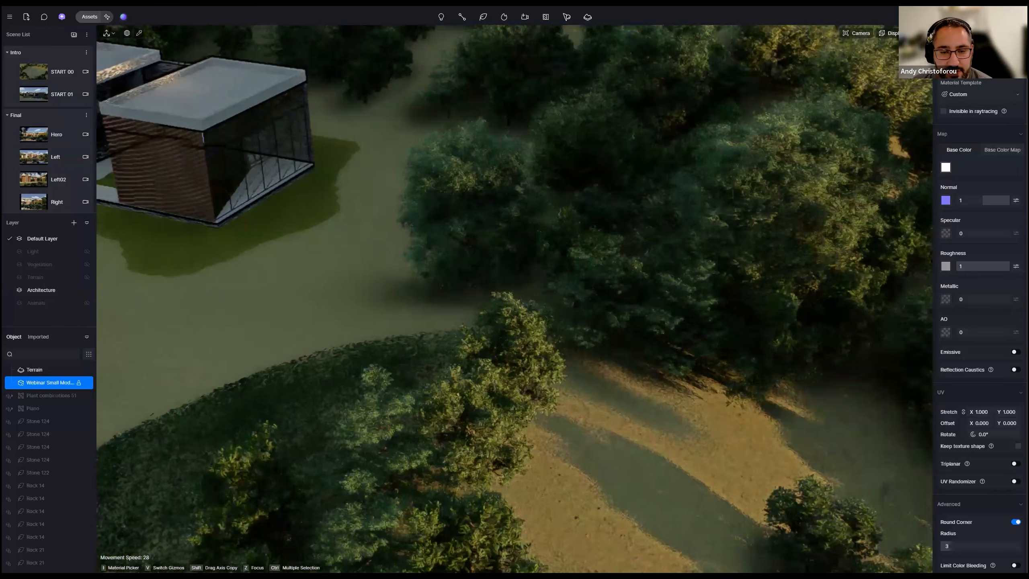
Step: Examine the side wing, the front facade and the stony bank, and return to the START 01 scene
{"action": "right_click_drag", "start_coordinate": [567, 291], "coordinate": [446, 263]}
{"action": "key", "text": "a"}
{"action": "key", "text": "w"}
{"action": "right_click_drag", "start_coordinate": [535, 324], "coordinate": [599, 310]}
{"action": "key", "text": "d"}
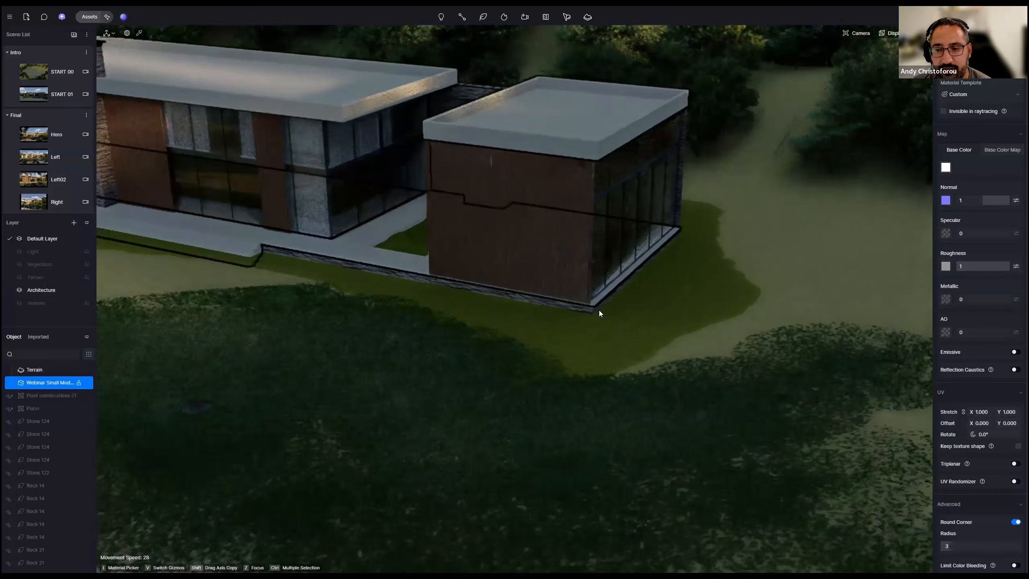
{"action": "key", "text": "w"}
{"action": "key", "text": "a"}
{"action": "right_click_drag", "start_coordinate": [534, 300], "coordinate": [438, 280]}
{"action": "right_click_drag", "start_coordinate": [535, 318], "coordinate": [617, 308]}
{"action": "key", "text": "q"}
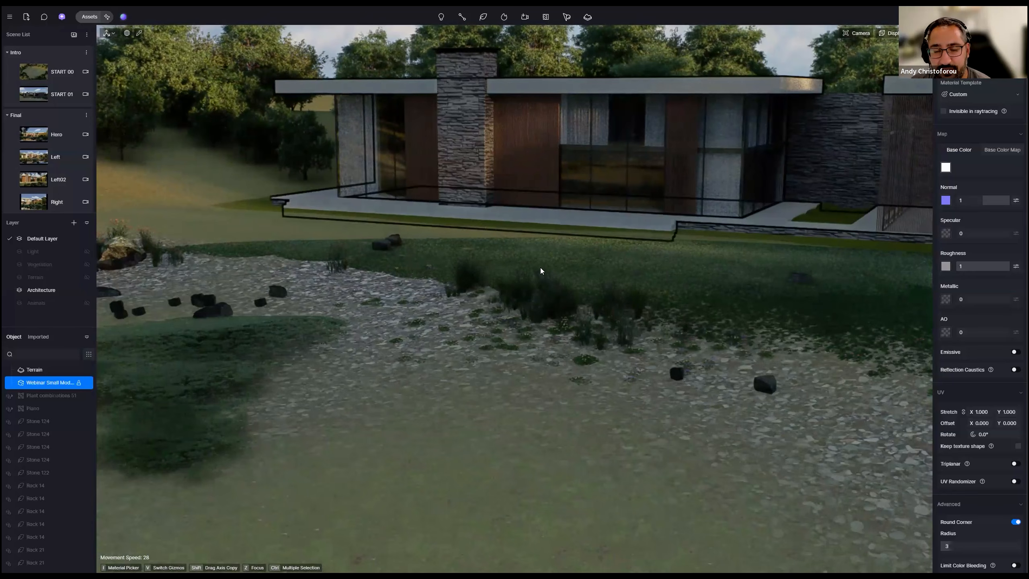
{"action": "right_click_drag", "start_coordinate": [424, 216], "coordinate": [458, 198]}
{"action": "left_click", "coordinate": [62, 95]}
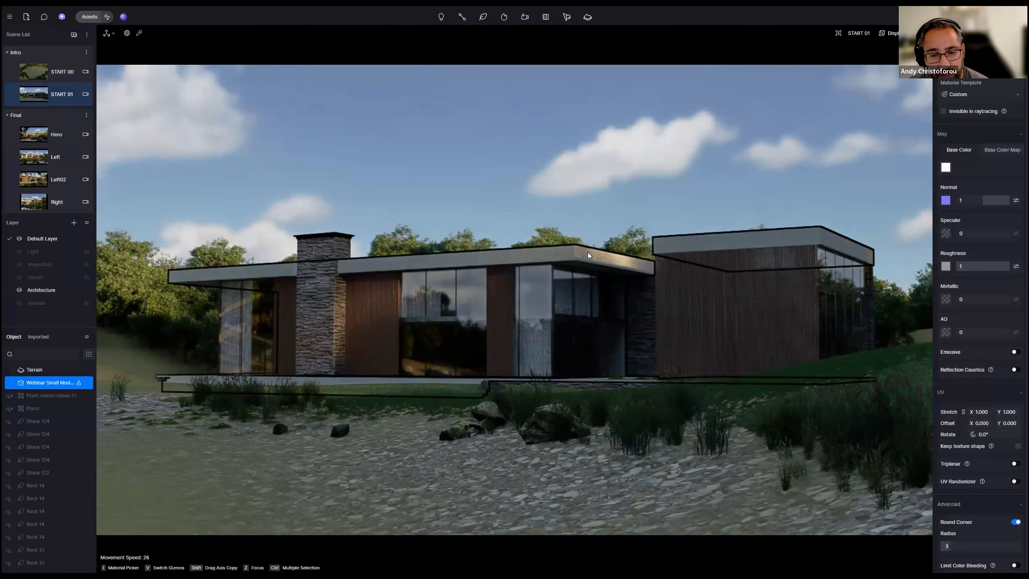
Step: Clear the selection, pick the roof material of the house again for inspection, and deselect it
{"action": "key", "text": "Escape"}
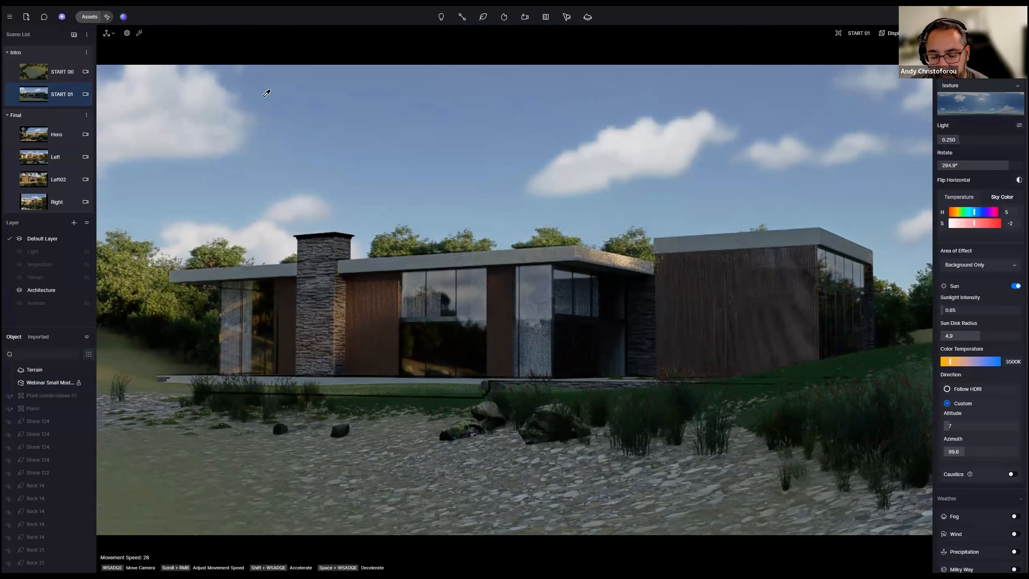
{"action": "left_click", "coordinate": [569, 257]}
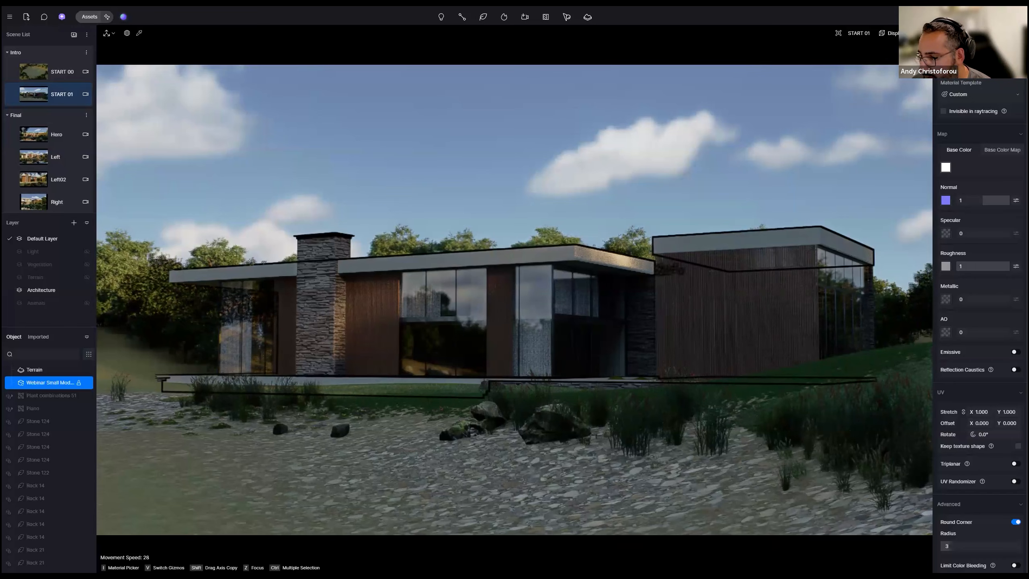
{"action": "right_click_drag", "start_coordinate": [537, 278], "coordinate": [530, 278]}
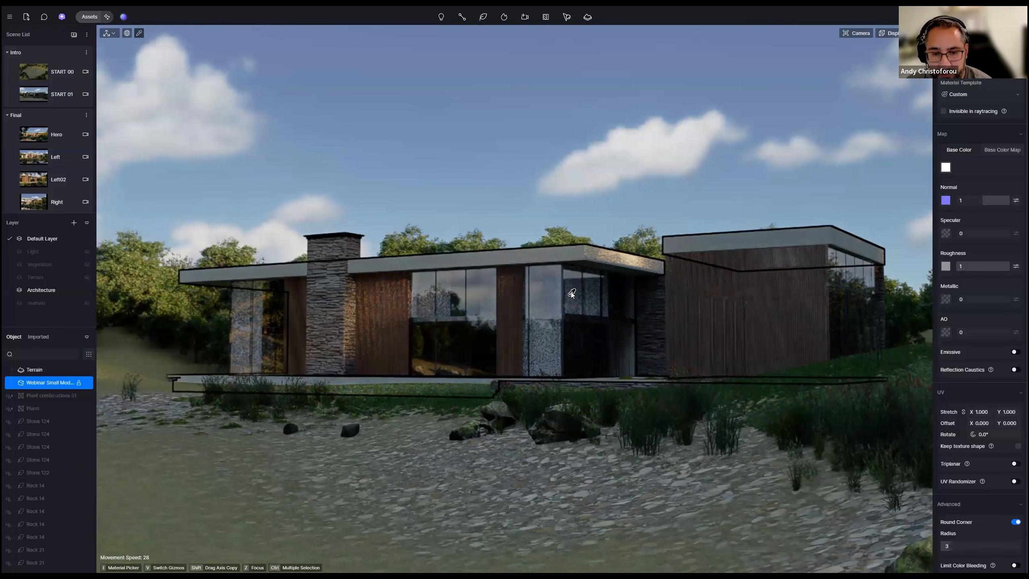
{"action": "key", "text": "Escape"}
Step: Rotate the HDRI sky to about 257° and set the sun's azimuth to 215 to light the glazed facade
{"action": "key", "text": "w"}
{"action": "right_click_drag", "start_coordinate": [569, 295], "coordinate": [563, 306]}
{"action": "key", "text": "w"}
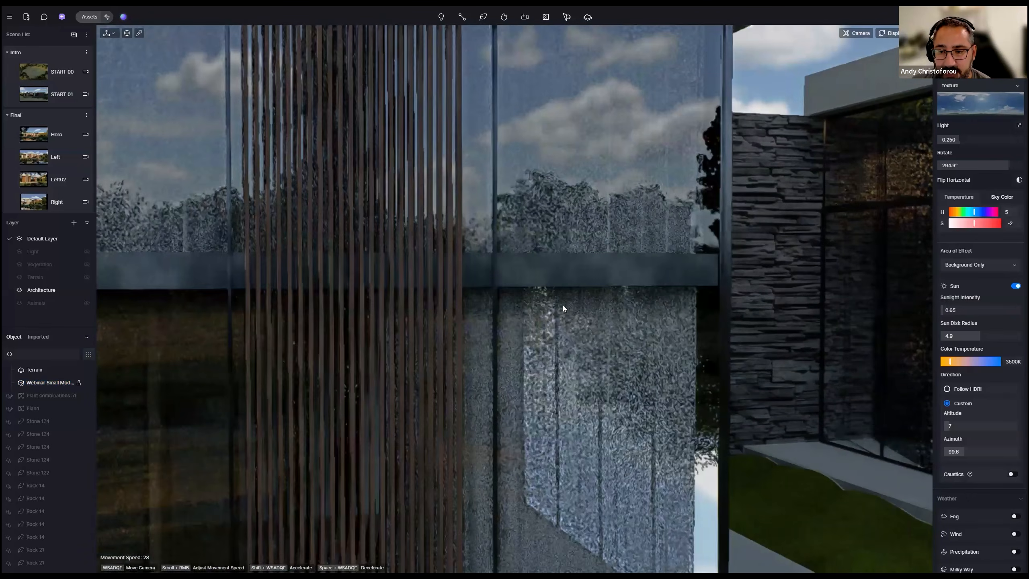
{"action": "key", "text": "s"}
{"action": "mouse_move", "coordinate": [1009, 166]}
{"action": "left_mouse_down"}
{"action": "mouse_move", "coordinate": [977, 165]}
{"action": "mouse_move", "coordinate": [999, 165]}
{"action": "left_mouse_up"}
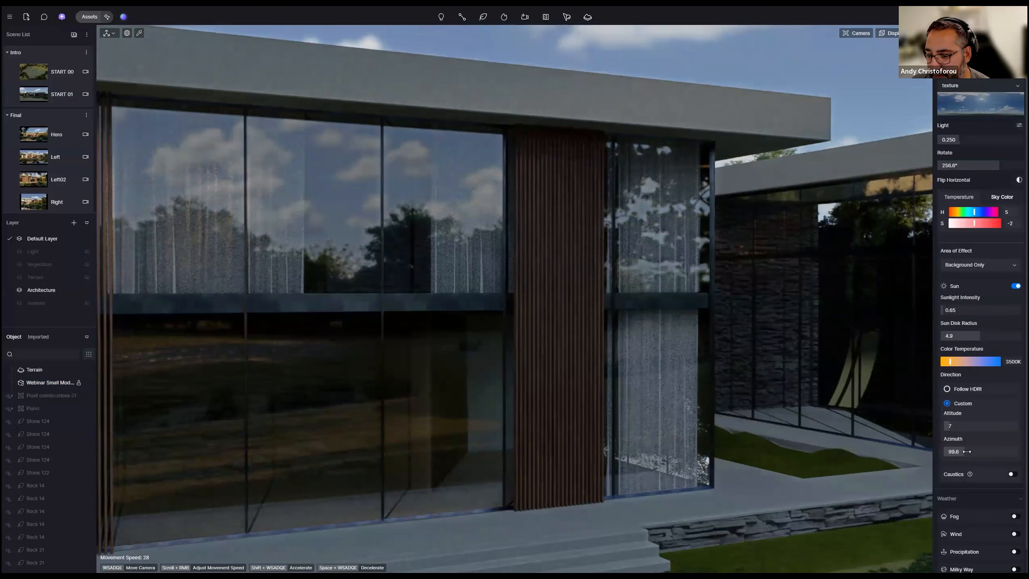
{"action": "left_click_drag", "start_coordinate": [1007, 451], "coordinate": [988, 449]}
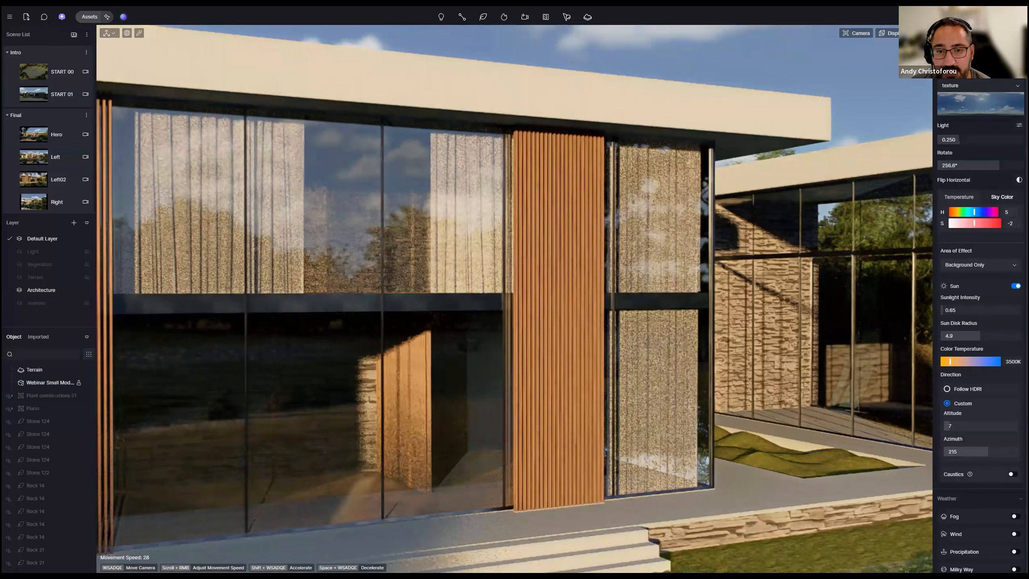
Step: Examine the sunlit wood, stone and glass facade from close range and from across the lawn
{"action": "key", "text": "a"}
{"action": "right_click_drag", "start_coordinate": [567, 252], "coordinate": [545, 298]}
{"action": "key", "text": "s"}
{"action": "key", "text": "a"}
{"action": "key", "text": "w"}
{"action": "key", "text": "s"}
{"action": "key", "text": "d"}
{"action": "key", "text": "s"}
{"action": "key", "text": "d"}
{"action": "right_click_drag", "start_coordinate": [649, 341], "coordinate": [611, 346]}
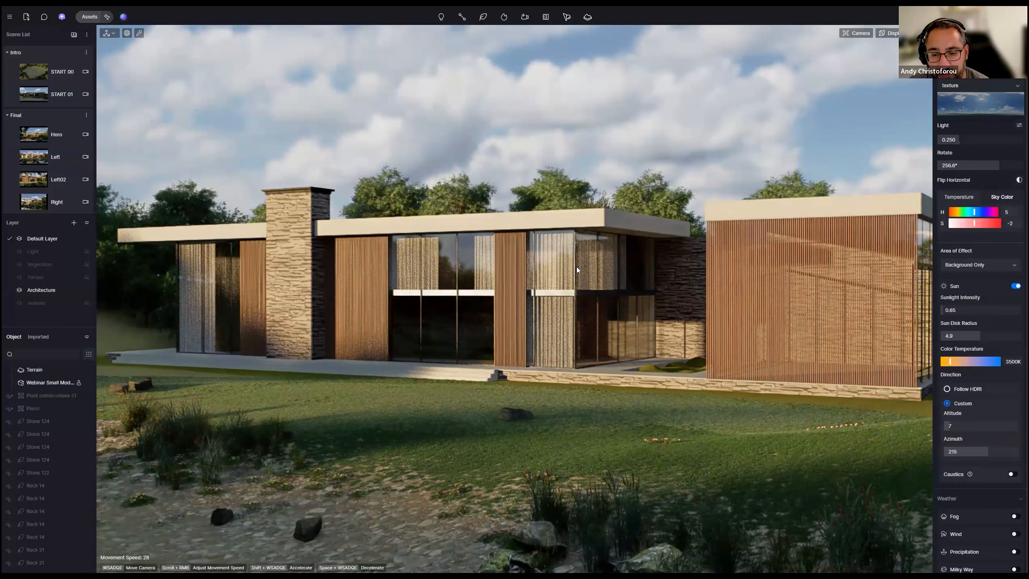
Step: View the whole house from a low viewpoint across the pond bed
{"action": "right_click_drag", "start_coordinate": [687, 384], "coordinate": [690, 256]}
{"action": "key", "text": "q"}
{"action": "key", "text": "s"}
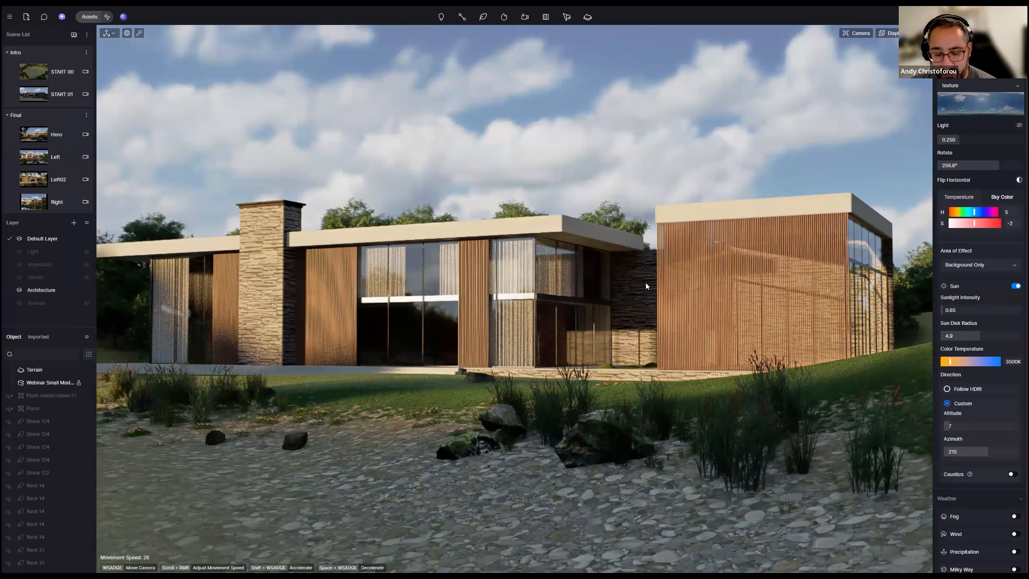
{"action": "right_click_drag", "start_coordinate": [648, 279], "coordinate": [649, 270]}
{"action": "key", "text": "s"}
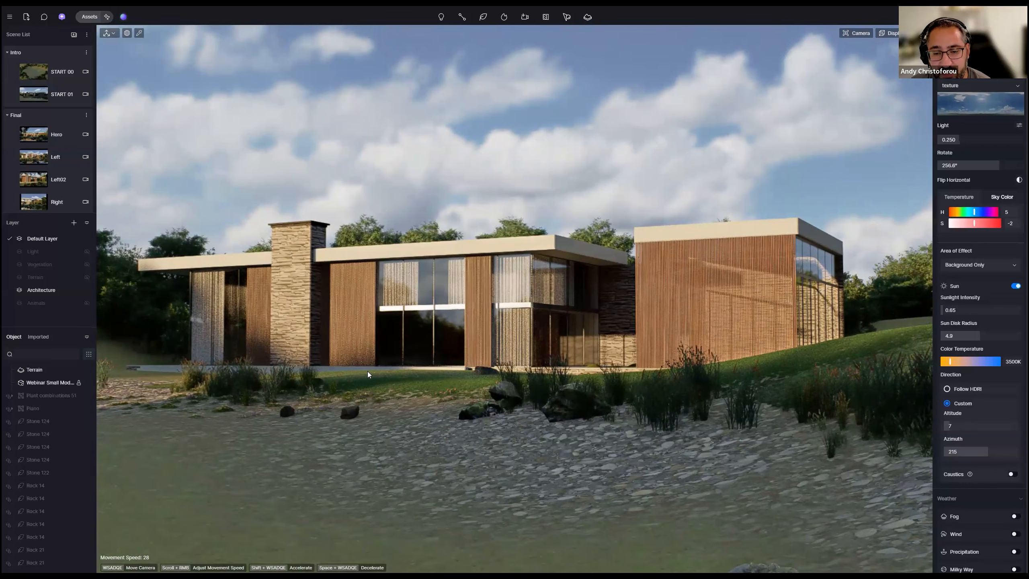
{"action": "right_click_drag", "start_coordinate": [614, 336], "coordinate": [627, 356]}
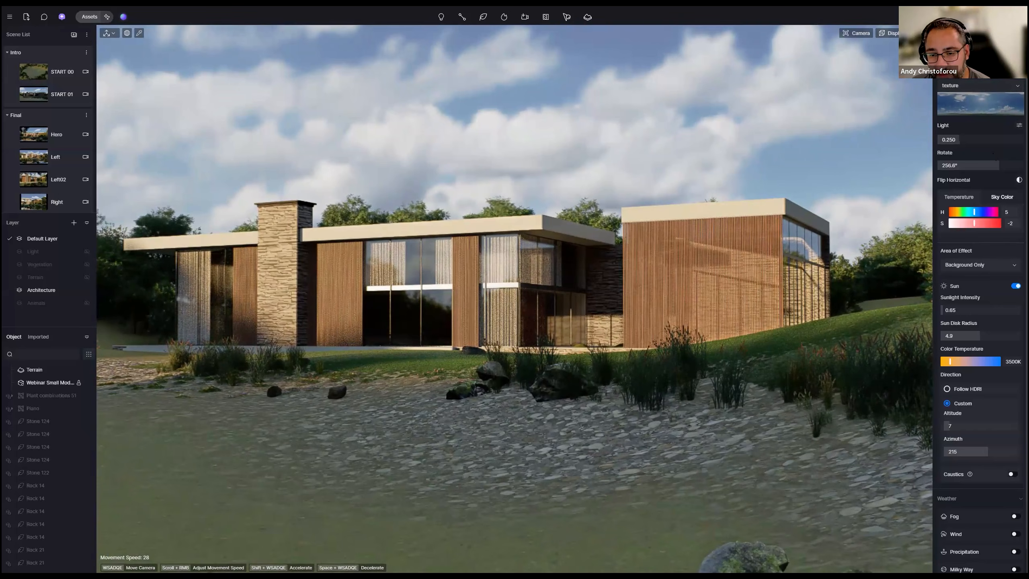
Step: Set the HDRI sky rotation to 149.9° and the sun's azimuth to 160.2
{"action": "left_click_drag", "start_coordinate": [996, 163], "coordinate": [971, 162]}
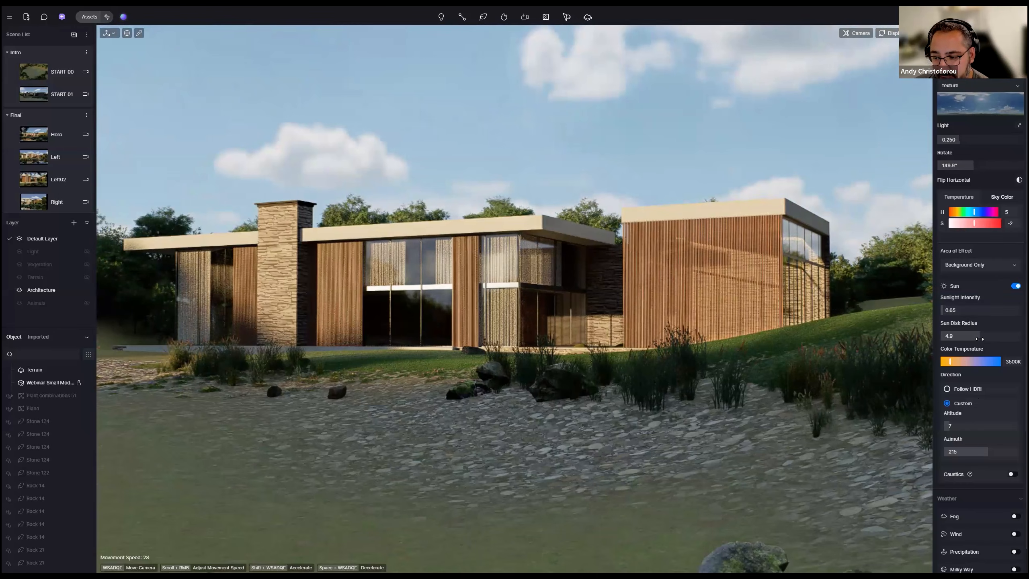
{"action": "left_click_drag", "start_coordinate": [966, 450], "coordinate": [971, 446]}
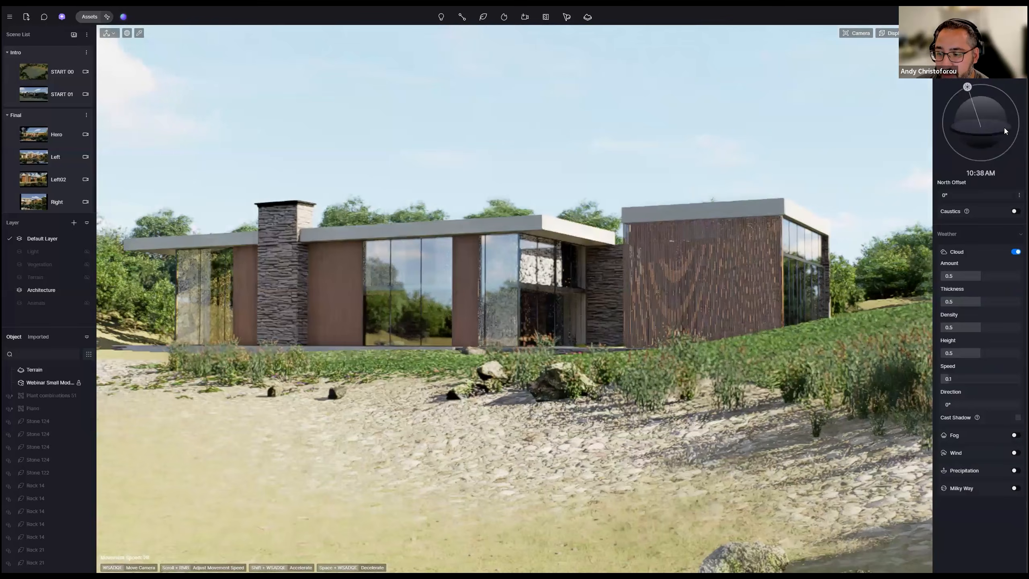
Step: Try the time-of-day sky lighting at 10:07 AM and return to the HDRI environment
{"action": "left_click_drag", "start_coordinate": [1004, 127], "coordinate": [968, 100]}
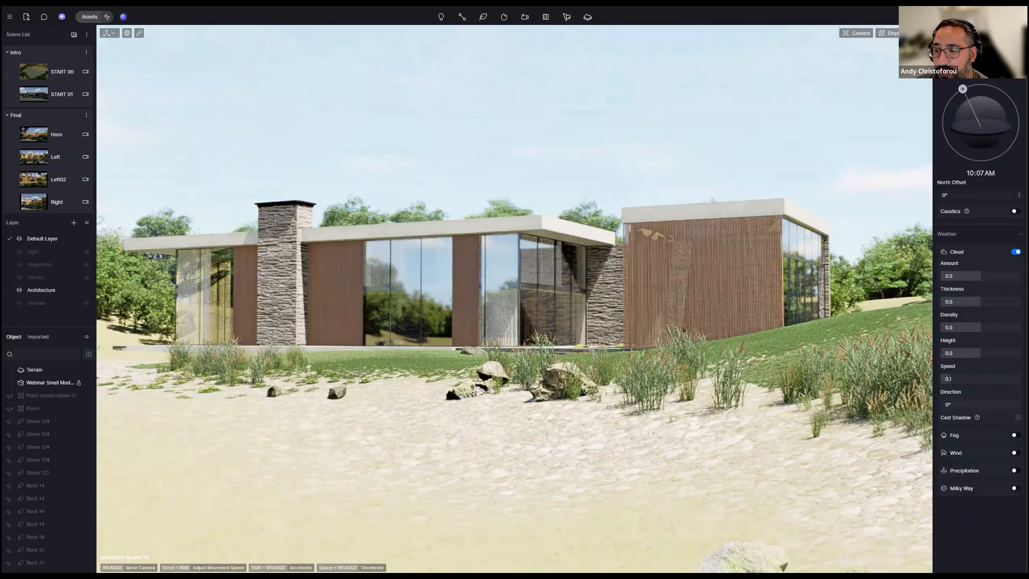
{"action": "left_click", "coordinate": [1002, 66]}
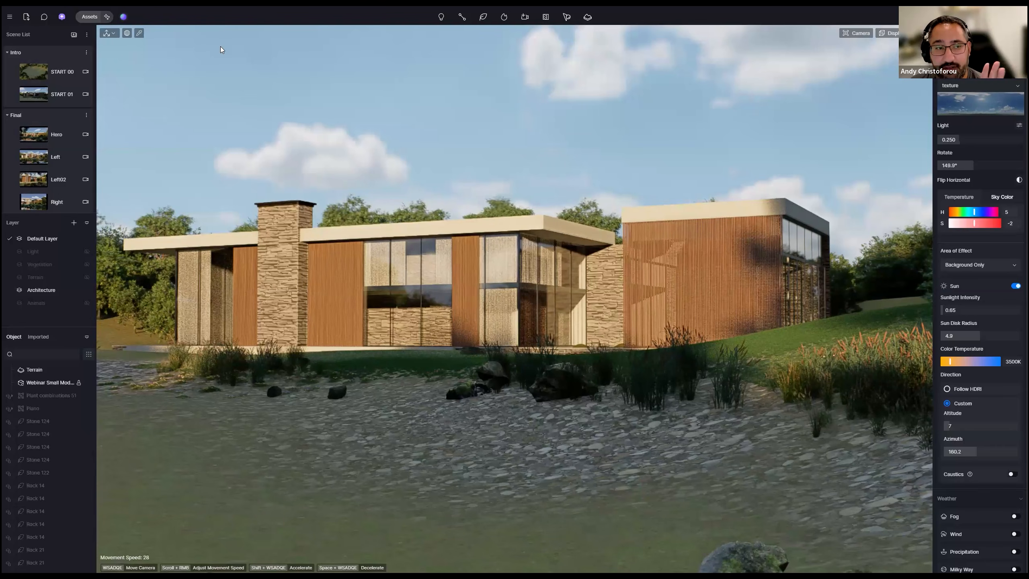
Step: Look at the AI Material Snap tool in the asset library and close both windows
{"action": "left_click", "coordinate": [89, 17]}
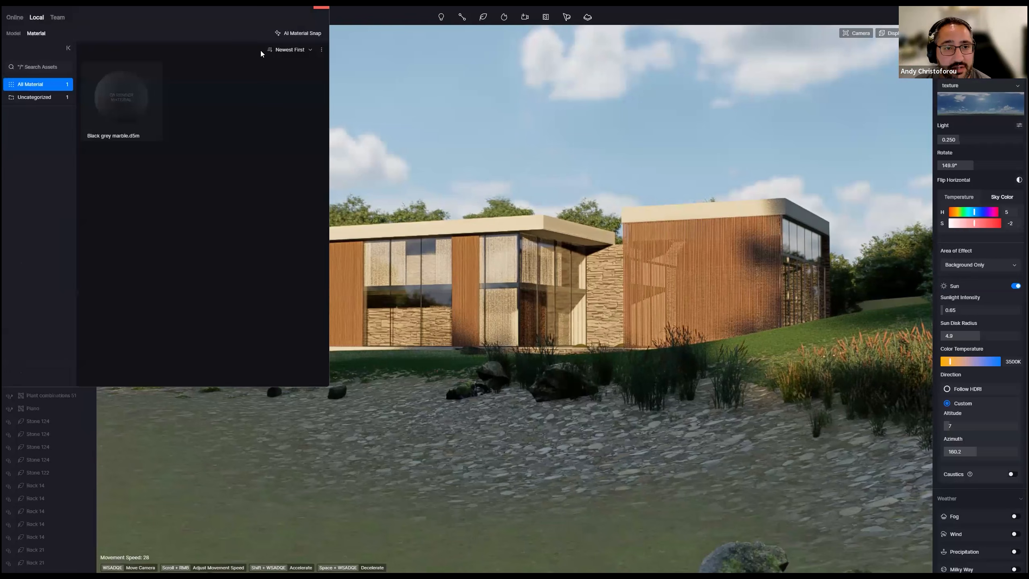
{"action": "left_click", "coordinate": [307, 35]}
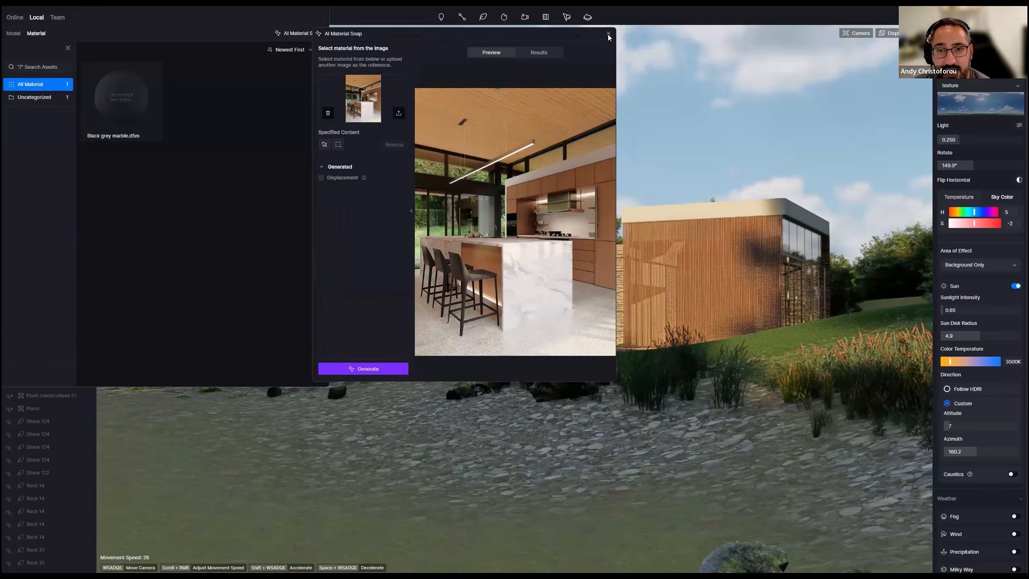
{"action": "left_click", "coordinate": [608, 34]}
{"action": "left_click", "coordinate": [325, 10]}
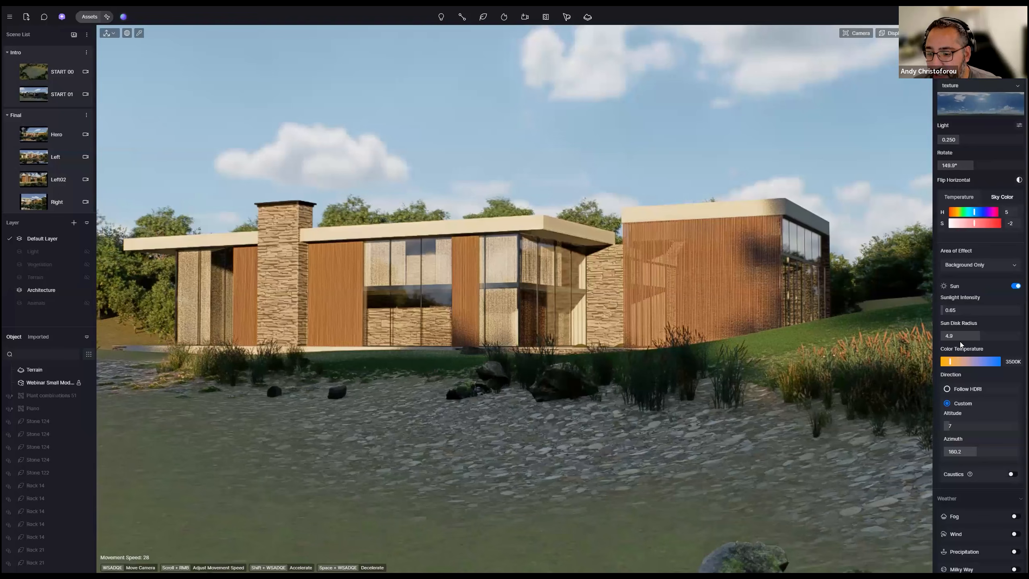
Step: Try the fog weather effect on the scene and switch it off again
{"action": "scroll", "coordinate": [981, 405], "scroll_direction": "down", "scroll_amount": 1}
{"action": "left_click", "coordinate": [1014, 492]}
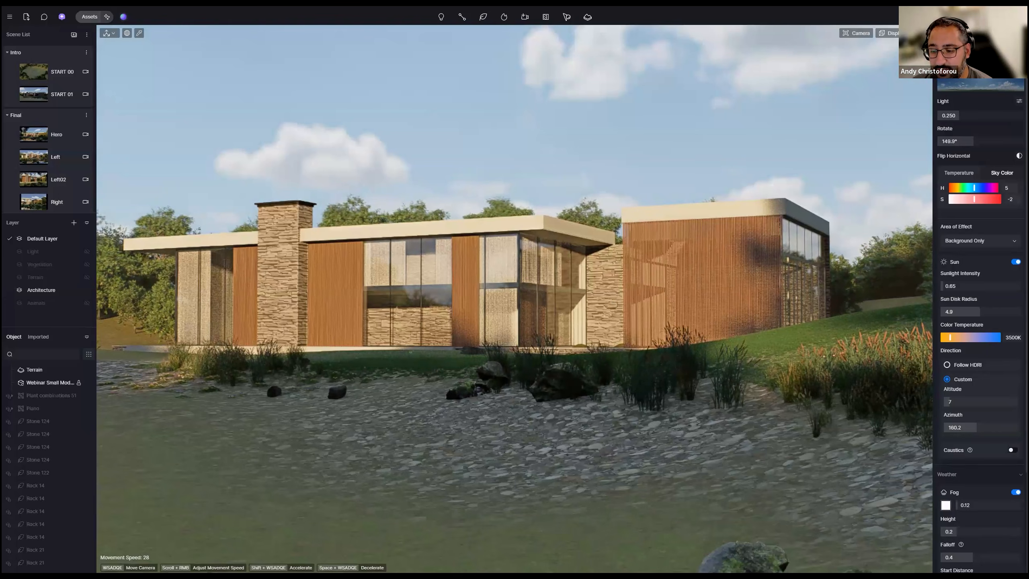
{"action": "left_click", "coordinate": [1016, 492]}
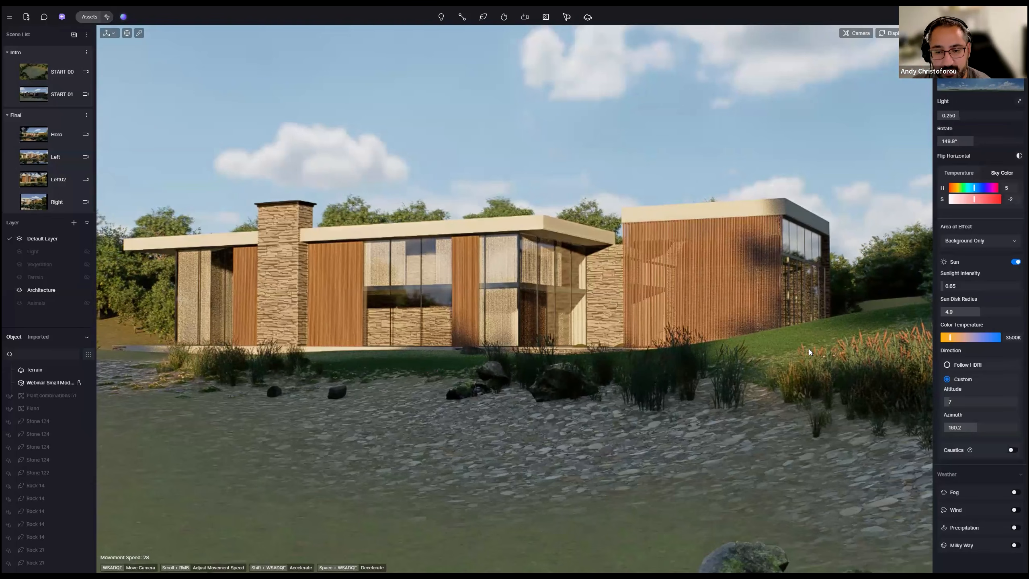
Step: Compare the finished Hero scene with the START 01 scene, ending on Hero
{"action": "right_click_drag", "start_coordinate": [770, 318], "coordinate": [742, 319]}
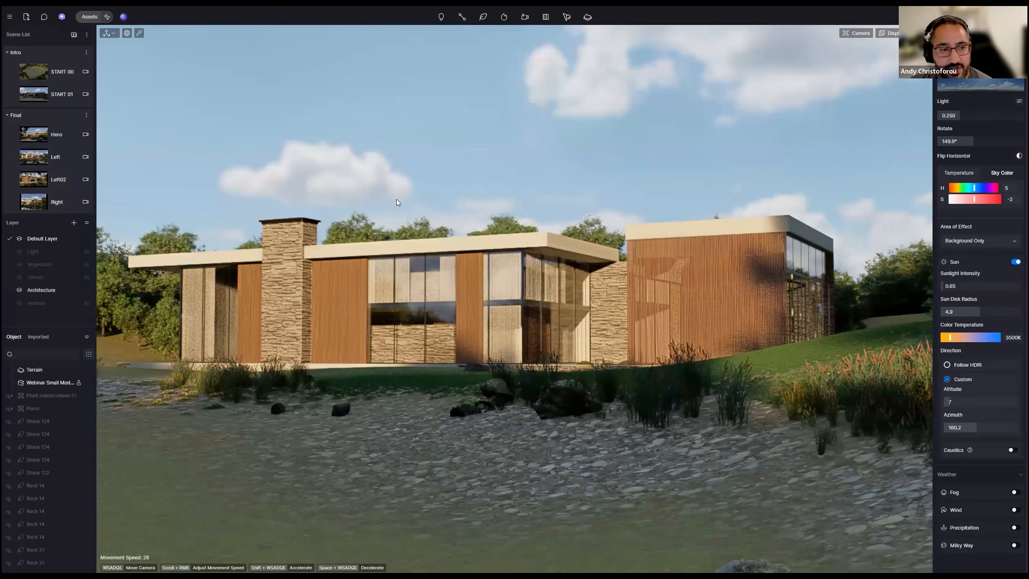
{"action": "left_click", "coordinate": [64, 136]}
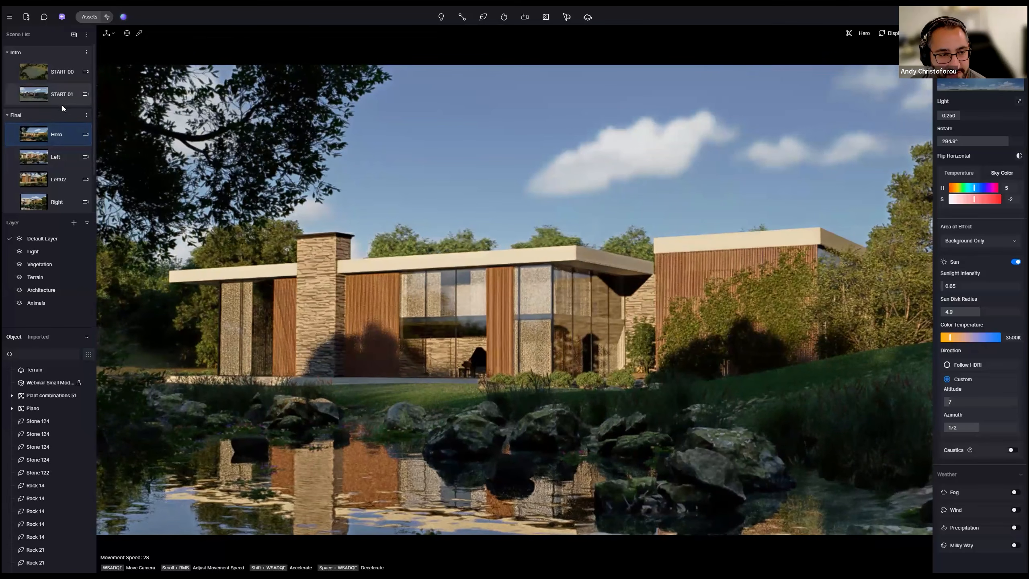
{"action": "left_click", "coordinate": [64, 95]}
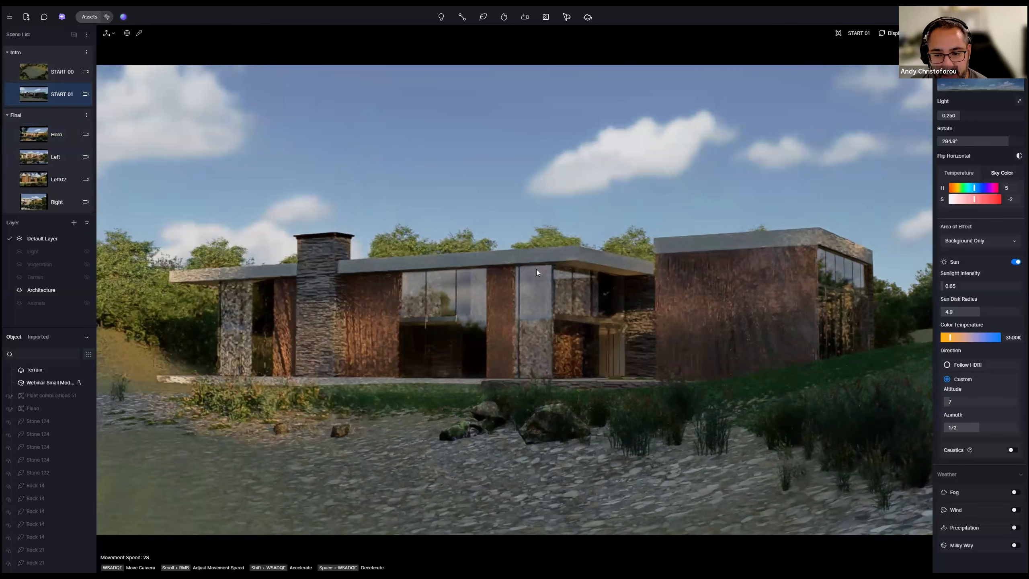
{"action": "left_click", "coordinate": [59, 135]}
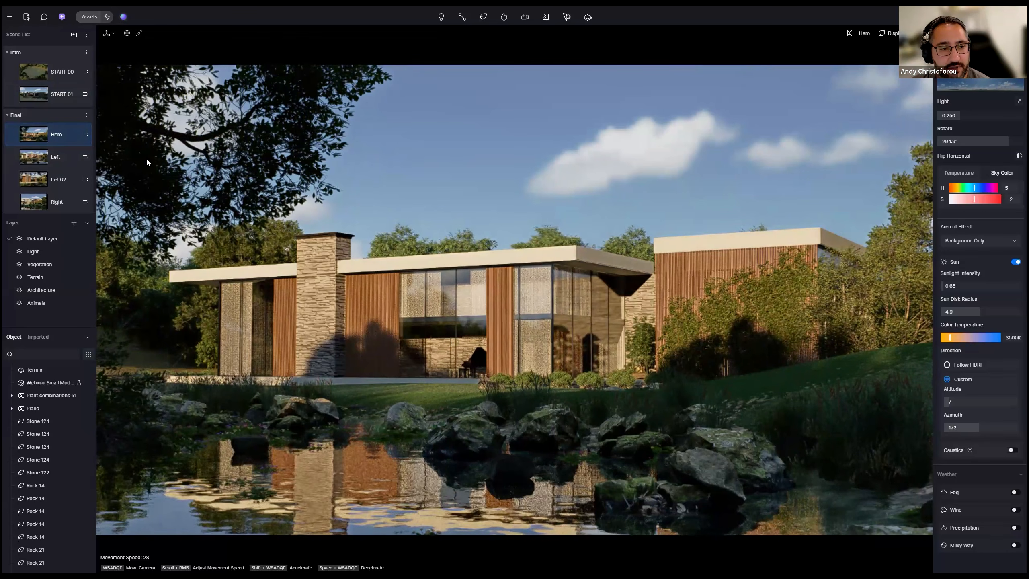
Step: Examine the finished house, piano room, planted courtyard and climbing plants from above, and check the camera settings
{"action": "right_click_drag", "start_coordinate": [496, 256], "coordinate": [646, 207]}
{"action": "key", "text": "a"}
{"action": "key", "text": "e"}
{"action": "key", "text": "e"}
{"action": "key", "text": "w"}
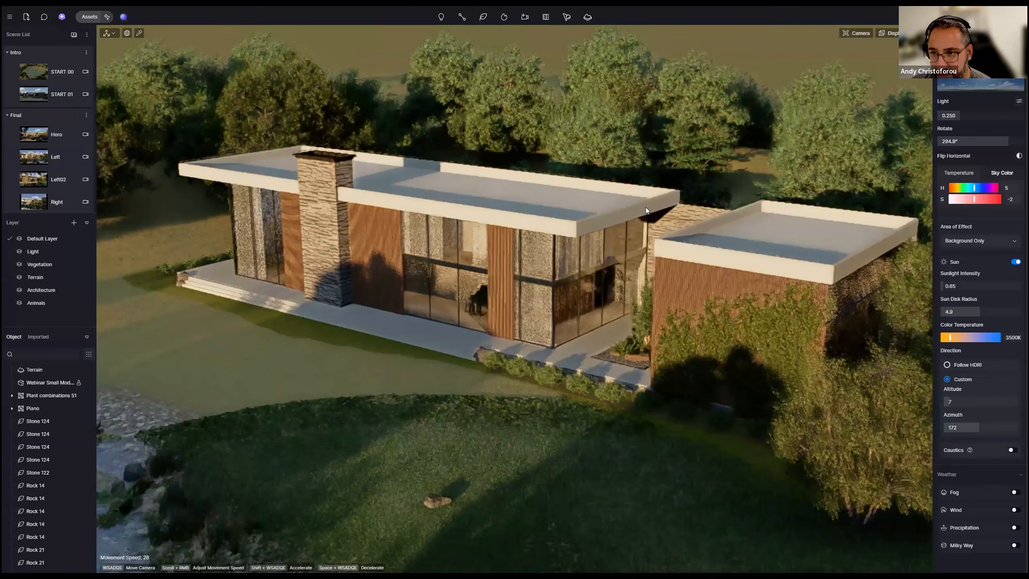
{"action": "key", "text": "w"}
{"action": "left_click", "coordinate": [855, 33]}
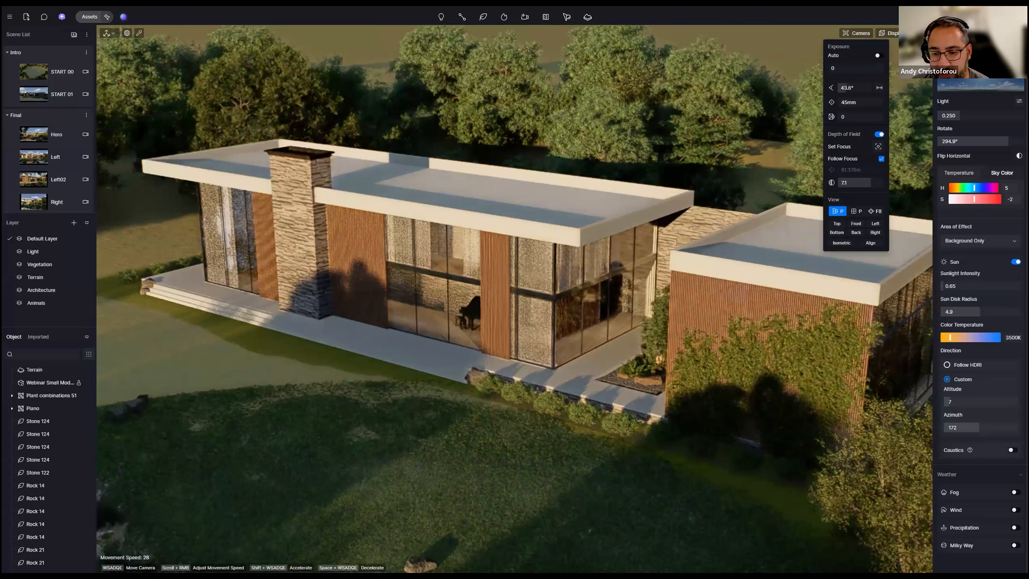
{"action": "key", "text": "w"}
{"action": "right_click_drag", "start_coordinate": [523, 235], "coordinate": [488, 251]}
{"action": "key", "text": "a"}
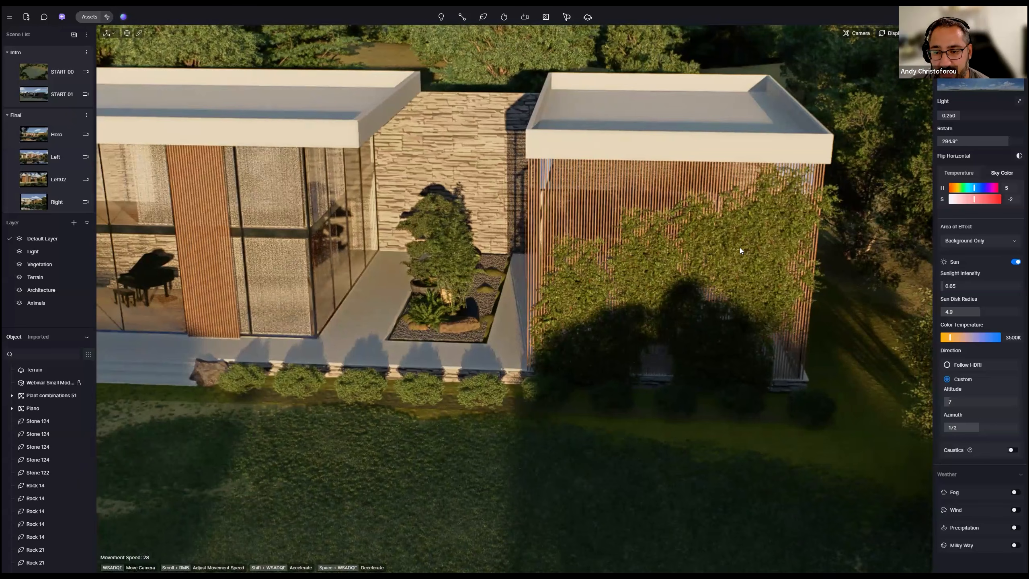
Step: Recall the START 01 scene once more and switch back to the Hero scene
{"action": "left_click", "coordinate": [64, 96]}
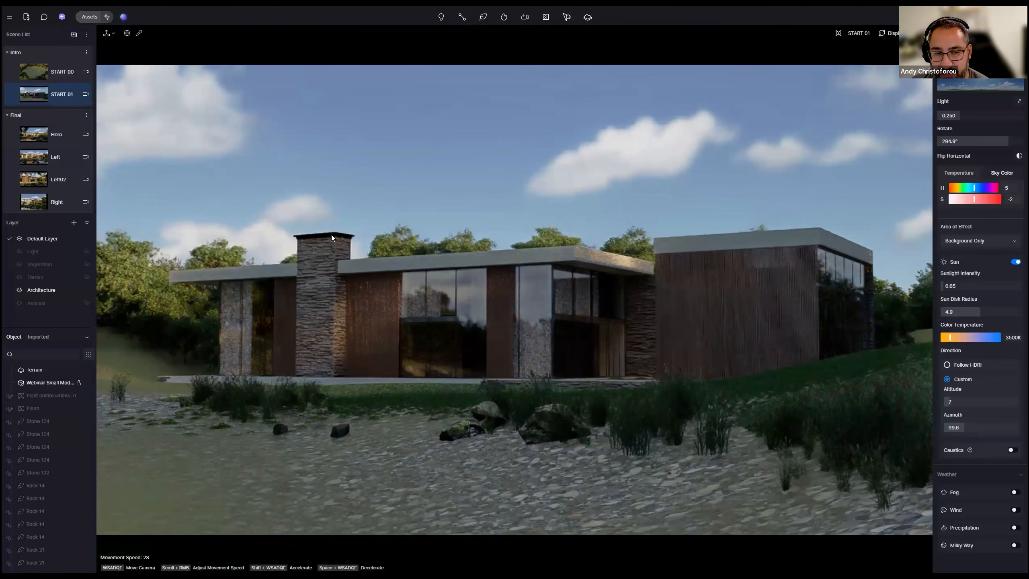
{"action": "left_click", "coordinate": [61, 136]}
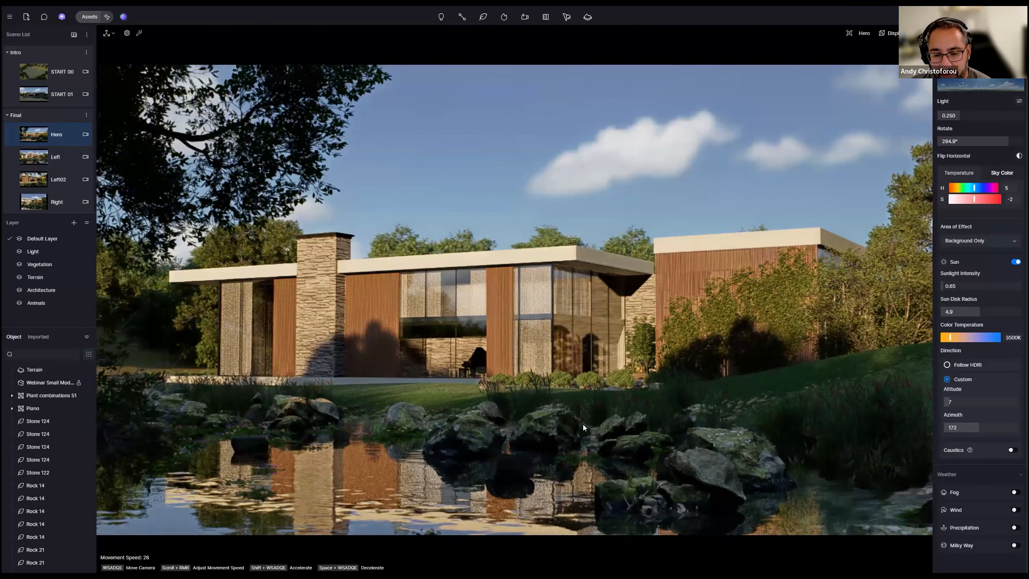
Step: Examine the finished pond up close, covering its fish, water lilies, rocks and planted gravel bank
{"action": "right_click_drag", "start_coordinate": [463, 435], "coordinate": [462, 435]}
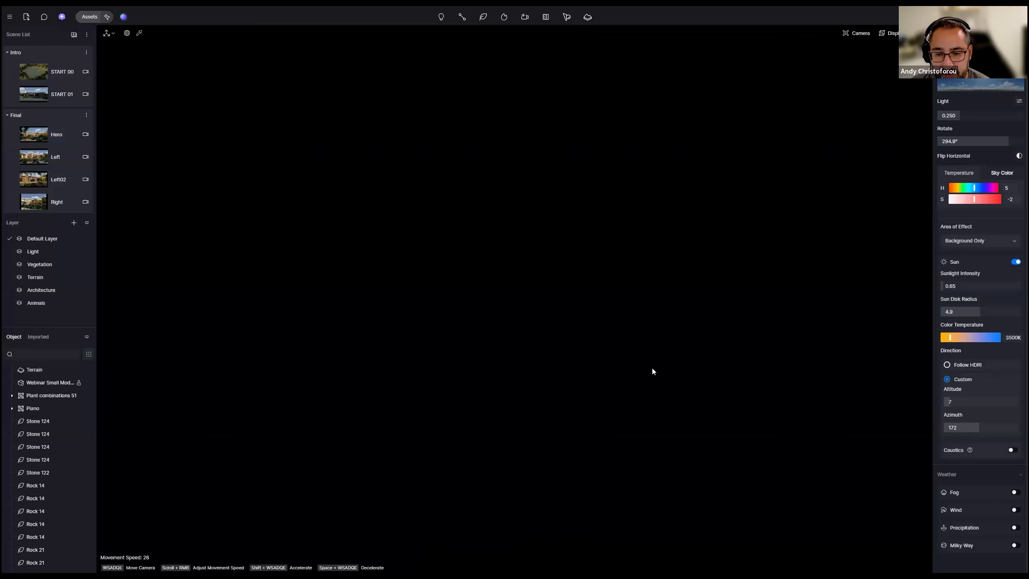
{"action": "right_click_drag", "start_coordinate": [653, 371], "coordinate": [568, 325]}
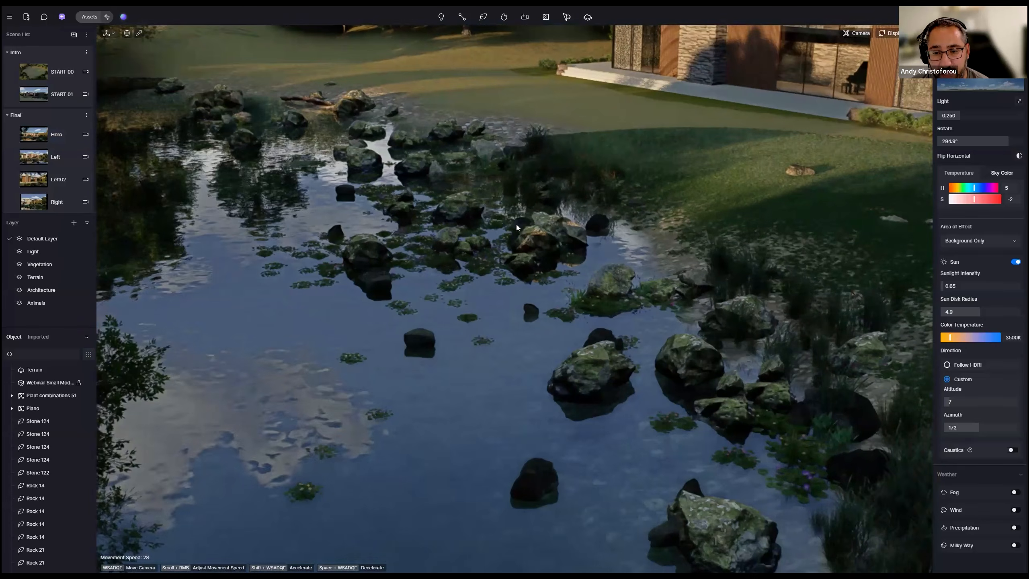
{"action": "key", "text": "w"}
{"action": "right_click_drag", "start_coordinate": [517, 225], "coordinate": [550, 286]}
{"action": "key", "text": "a"}
{"action": "key", "text": "w"}
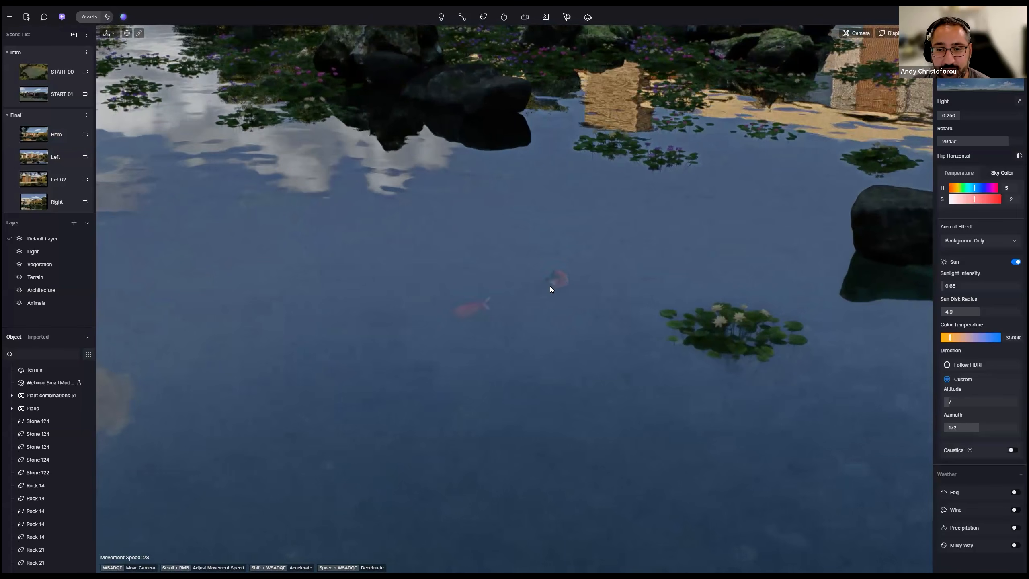
{"action": "mouse_move", "coordinate": [562, 283]}
{"action": "right_mouse_down"}
{"action": "mouse_move", "coordinate": [571, 284]}
{"action": "mouse_move", "coordinate": [537, 280]}
{"action": "mouse_move", "coordinate": [569, 282]}
{"action": "right_mouse_up"}
{"action": "key", "text": "d"}
{"action": "key", "text": "s"}
{"action": "key", "text": "e"}
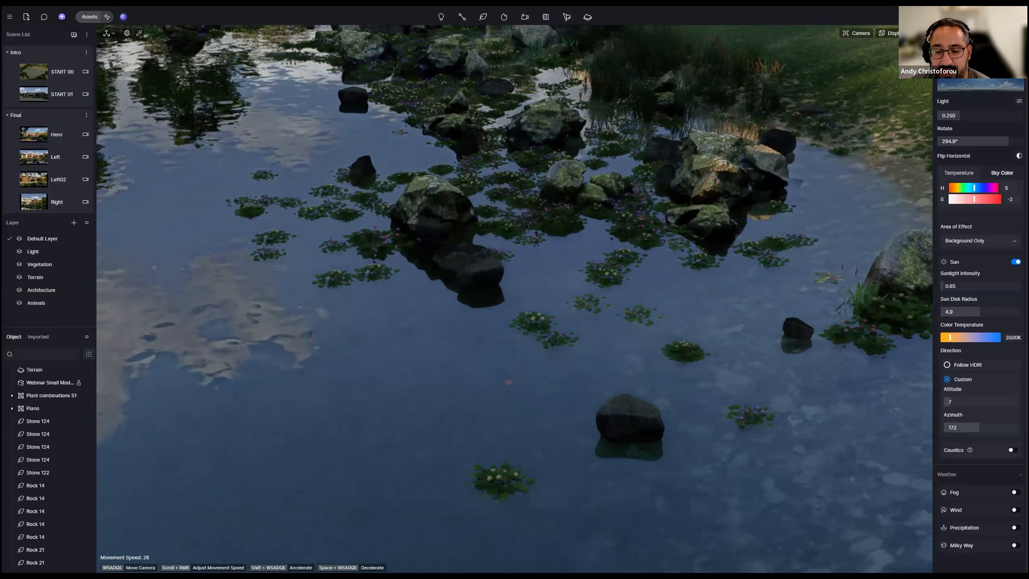
{"action": "right_click_drag", "start_coordinate": [575, 311], "coordinate": [691, 216]}
{"action": "key", "text": "s"}
{"action": "key", "text": "q"}
{"action": "key", "text": "d"}
{"action": "right_click_drag", "start_coordinate": [591, 240], "coordinate": [591, 302]}
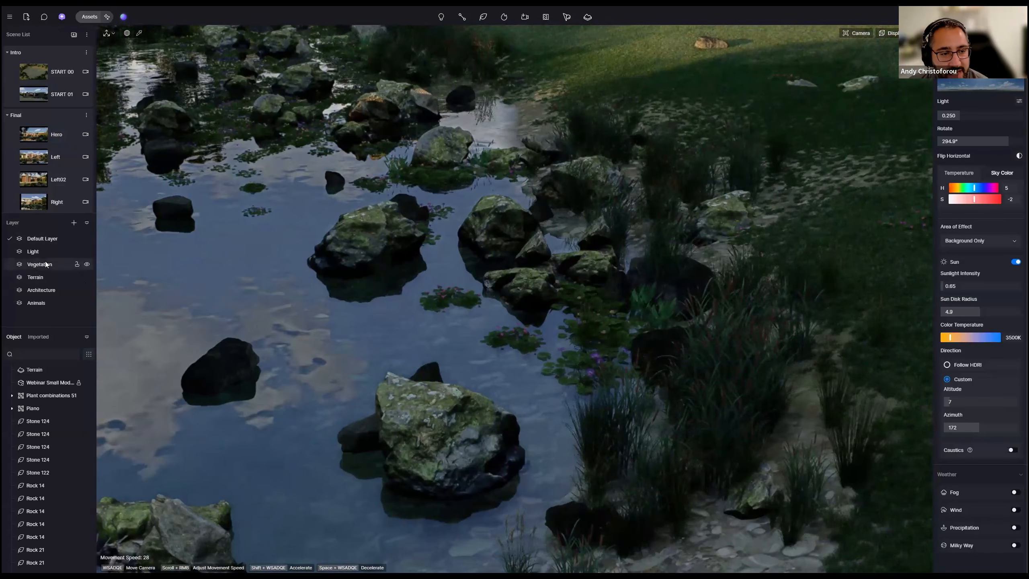
Step: Make Vegetation the active layer and filter the object list to Nature objects
{"action": "left_click", "coordinate": [46, 262]}
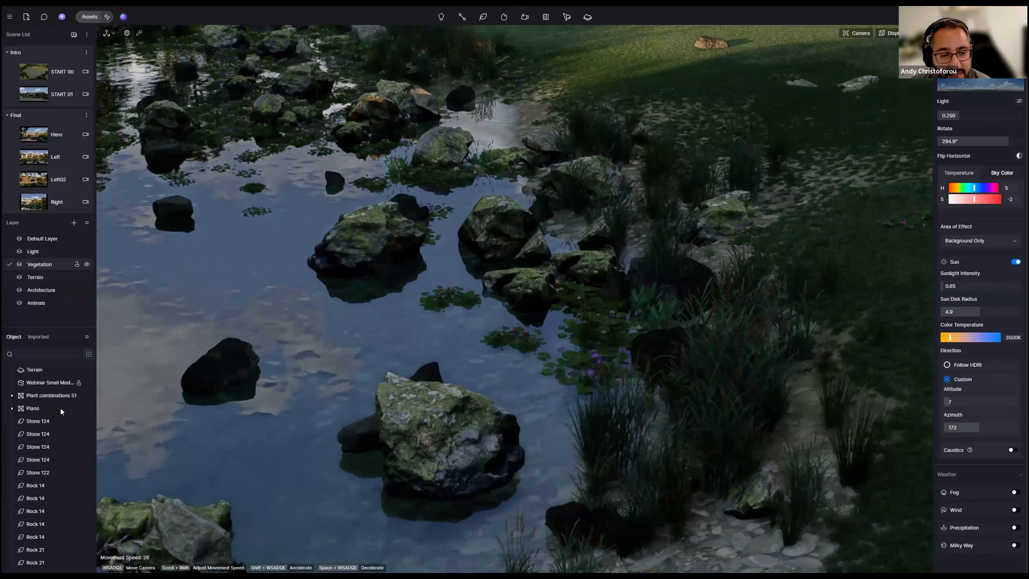
{"action": "scroll", "coordinate": [46, 470], "scroll_direction": "down", "scroll_amount": 3}
{"action": "scroll", "coordinate": [48, 450], "scroll_direction": "up", "scroll_amount": 3}
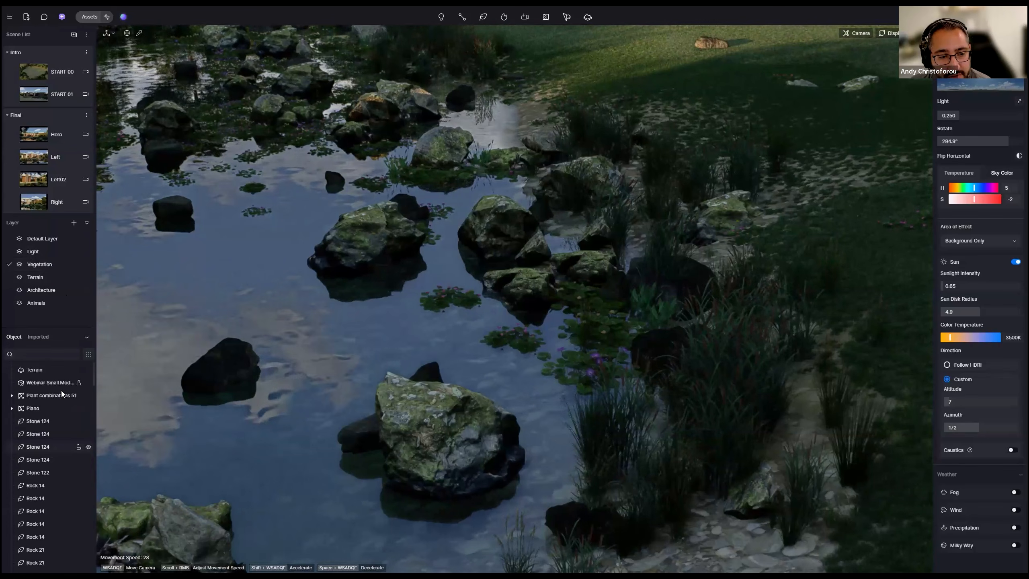
{"action": "left_click", "coordinate": [88, 354]}
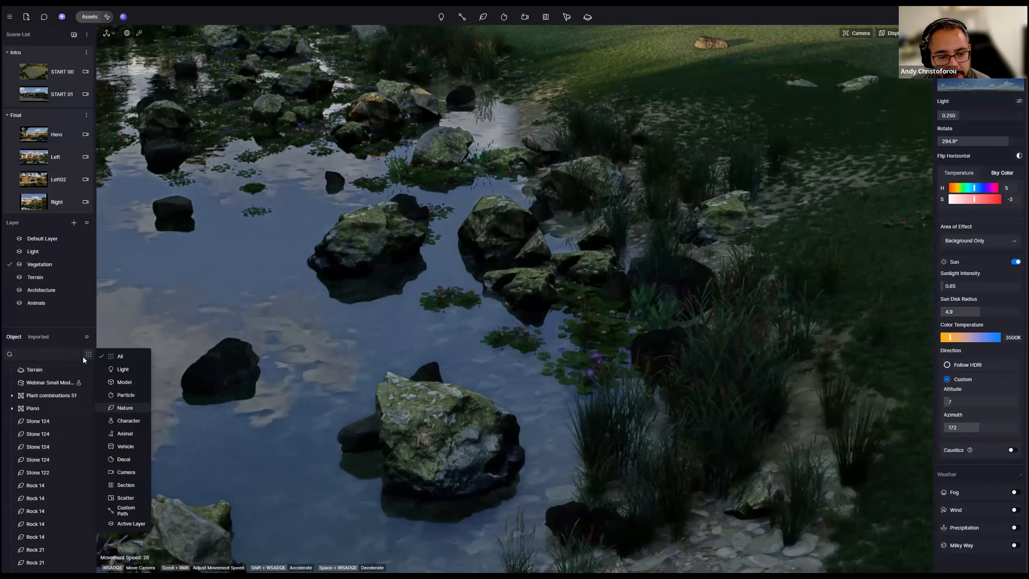
{"action": "left_click", "coordinate": [126, 407]}
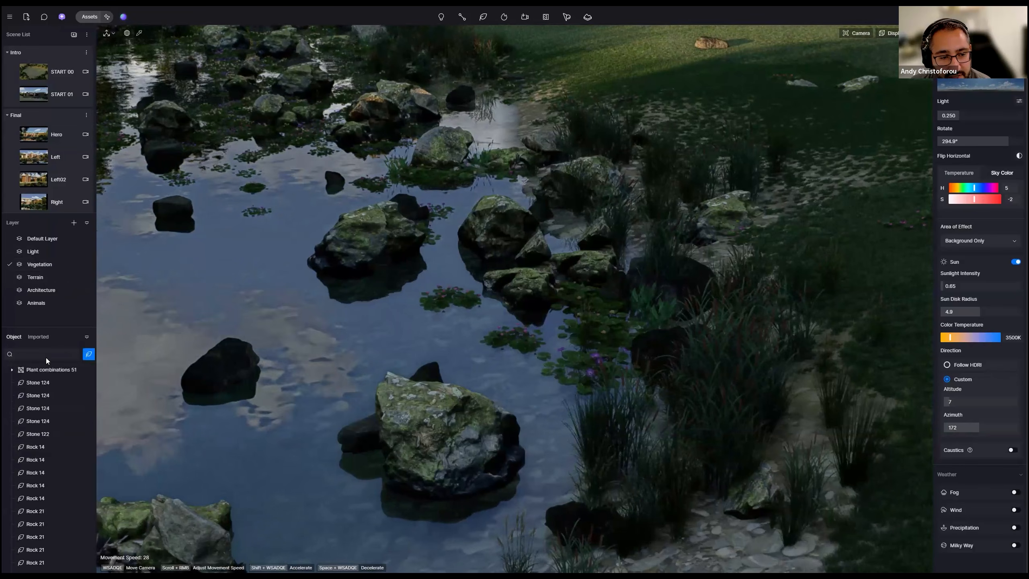
Step: Select all objects in the Nature-filtered list, starting from a single rock
{"action": "left_click", "coordinate": [38, 384]}
{"action": "scroll", "coordinate": [36, 422], "scroll_direction": "down", "scroll_amount": 5}
{"action": "scroll", "coordinate": [36, 429], "scroll_direction": "down", "scroll_amount": 3}
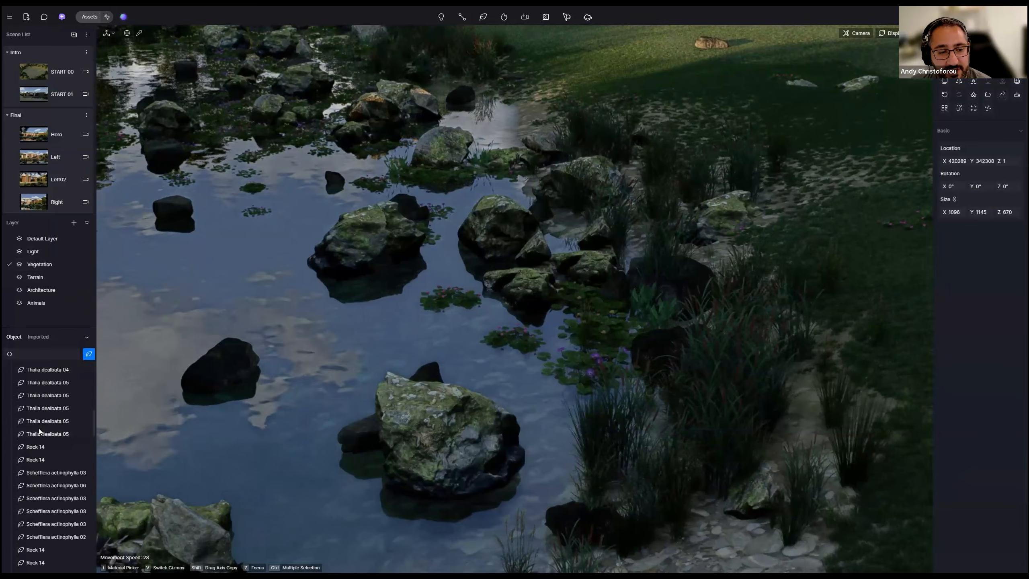
{"action": "scroll", "coordinate": [50, 417], "scroll_direction": "up", "scroll_amount": 1}
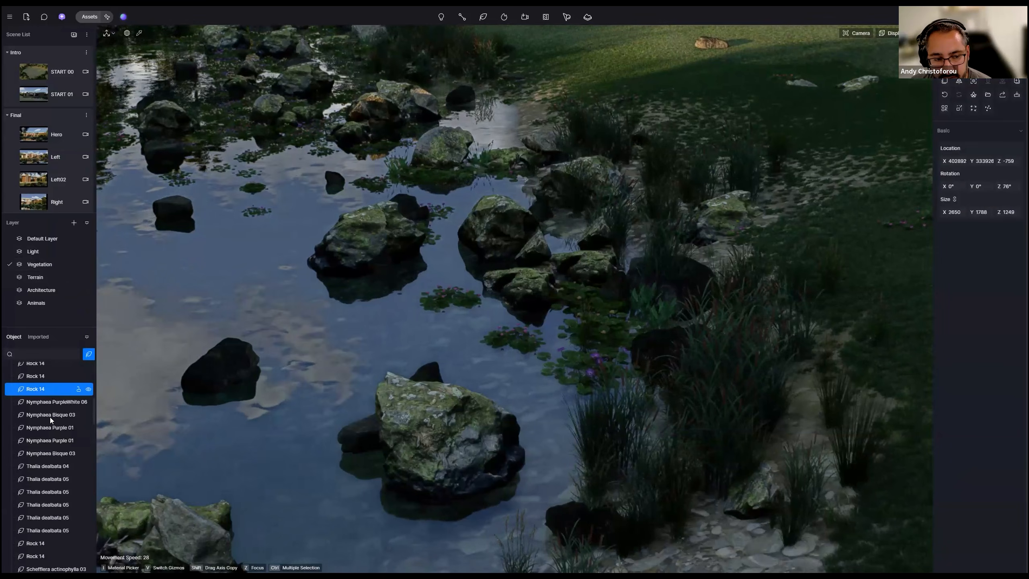
{"action": "key", "text": "ctrl+a"}
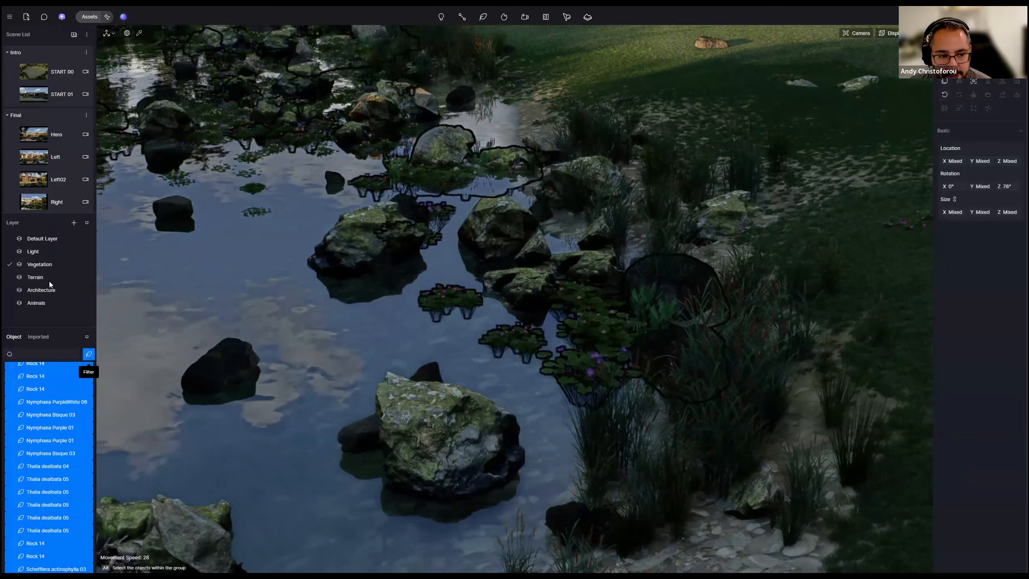
Step: Reset the object filter to All and reduce the selection to a single Rock 14
{"action": "left_click", "coordinate": [89, 355]}
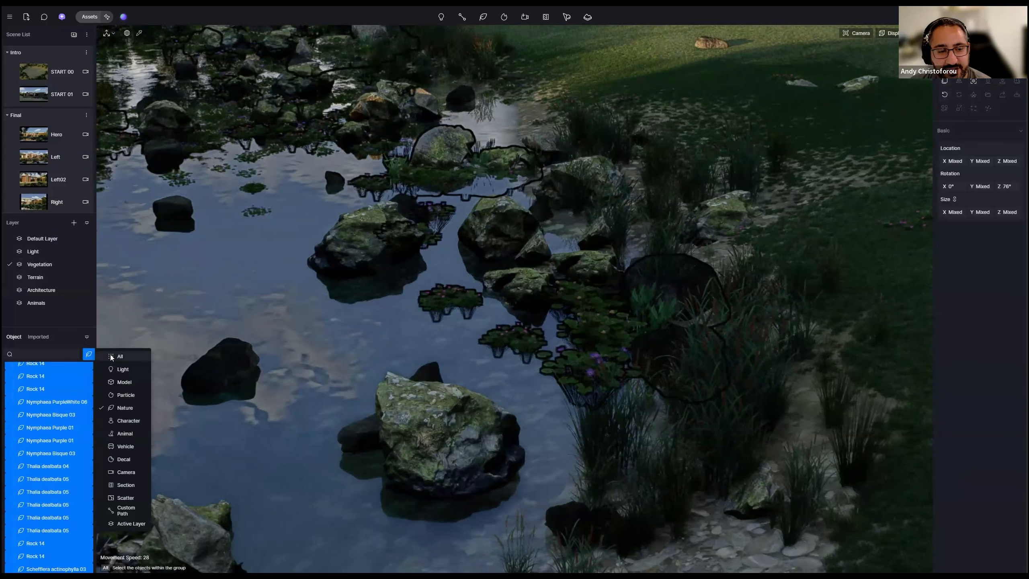
{"action": "left_click", "coordinate": [111, 356]}
{"action": "left_click", "coordinate": [59, 401]}
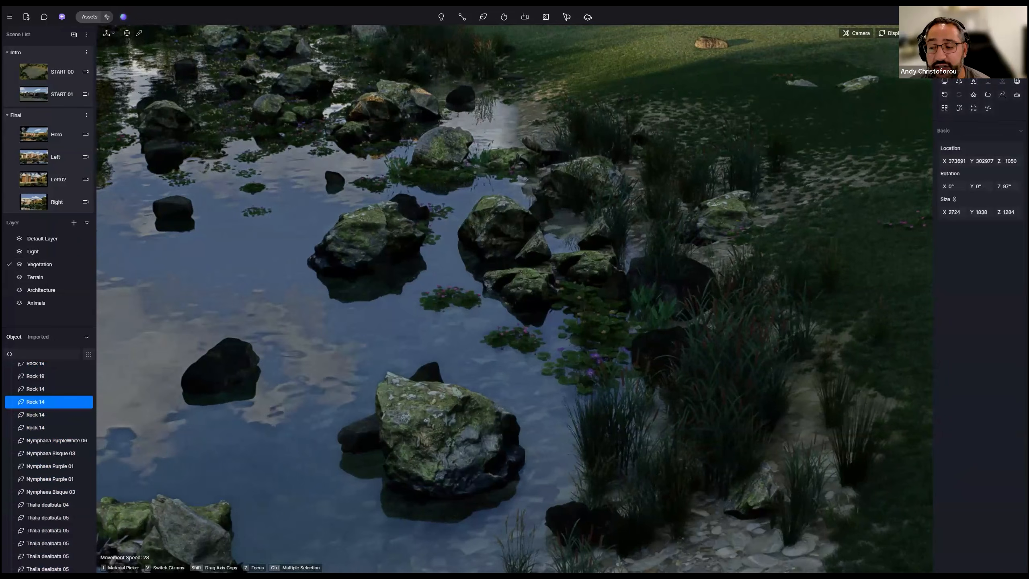
Step: Make Terrain the active layer and look over the lawn, pond and house from above
{"action": "right_click_drag", "start_coordinate": [420, 305], "coordinate": [435, 289]}
{"action": "middle_click_drag", "start_coordinate": [420, 305], "coordinate": [423, 390]}
{"action": "middle_click_drag", "start_coordinate": [529, 258], "coordinate": [507, 435]}
{"action": "scroll", "coordinate": [529, 257], "scroll_direction": "up", "scroll_amount": 5}
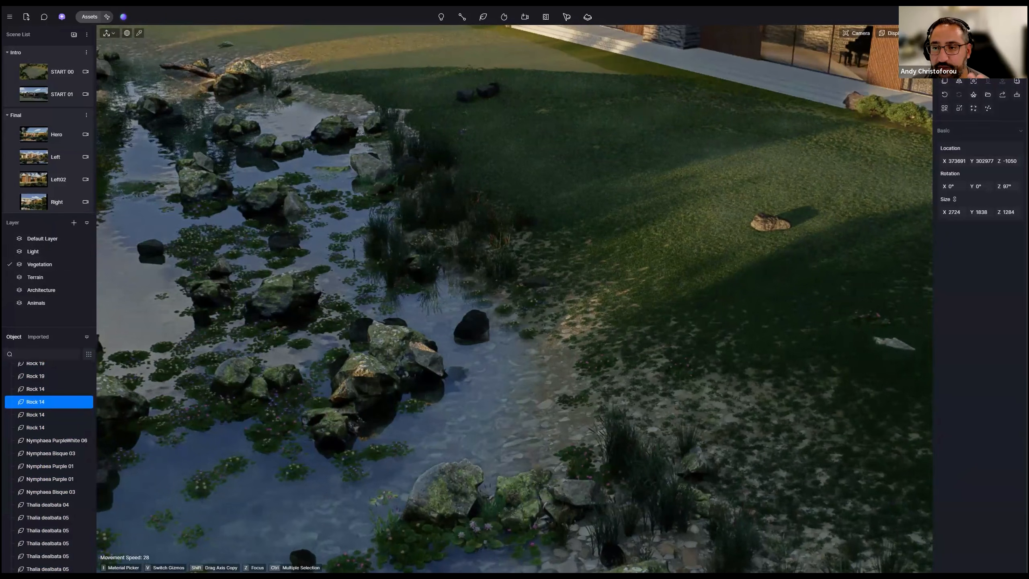
{"action": "right_click_drag", "start_coordinate": [475, 309], "coordinate": [572, 220]}
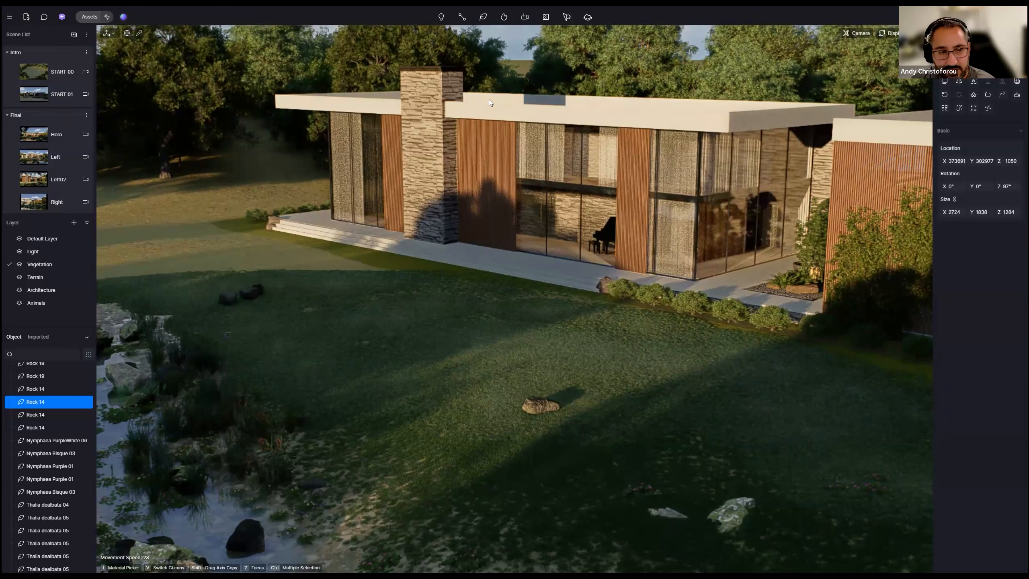
{"action": "left_click", "coordinate": [40, 279]}
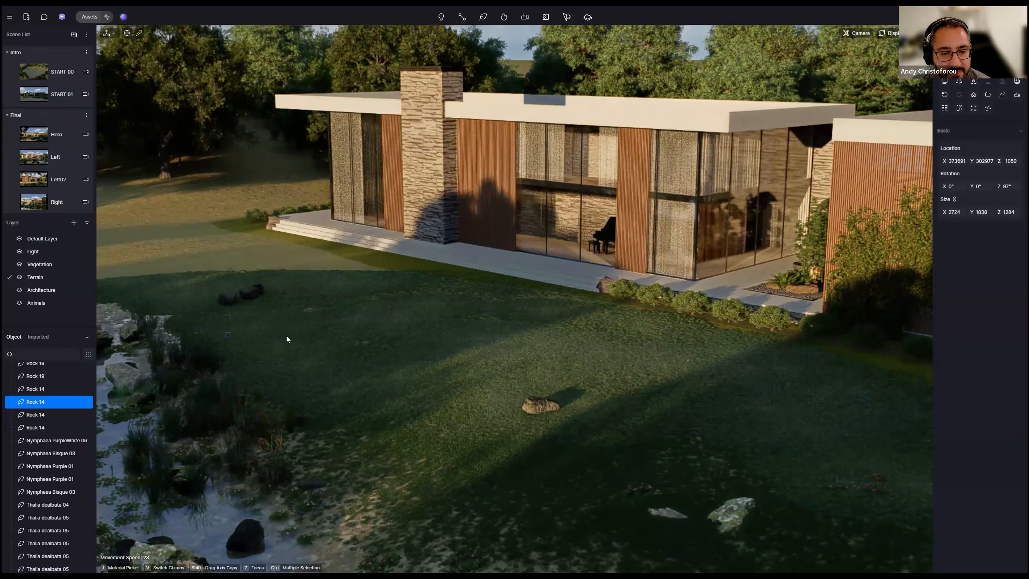
{"action": "key", "text": "s"}
{"action": "right_click_drag", "start_coordinate": [287, 336], "coordinate": [426, 362]}
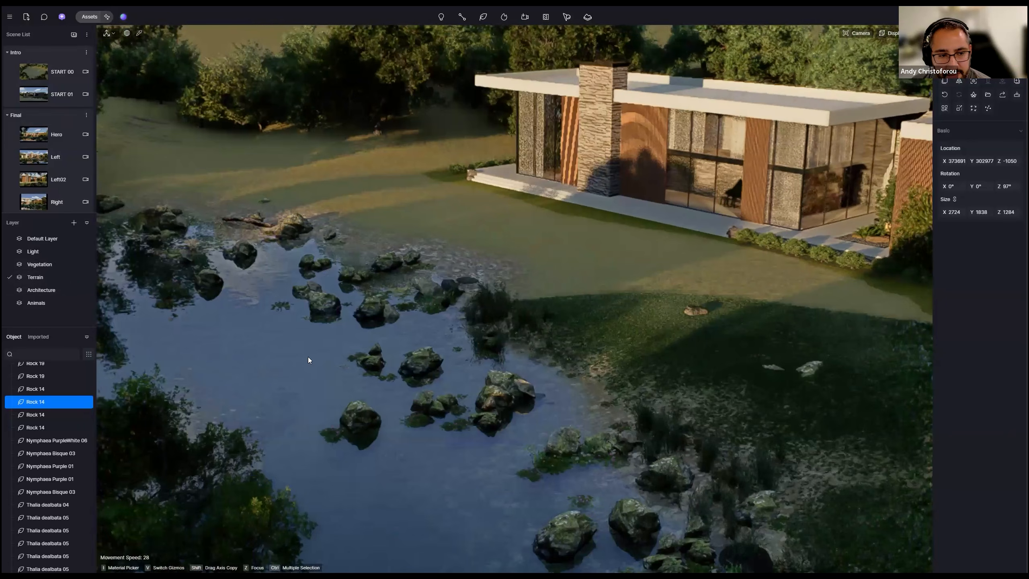
{"action": "right_click_drag", "start_coordinate": [309, 358], "coordinate": [328, 369]}
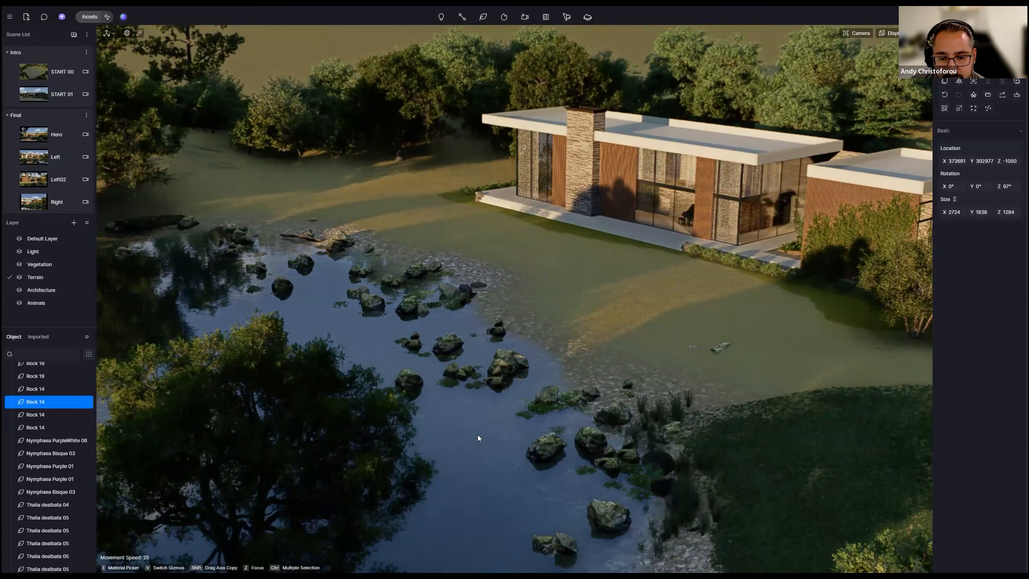
Step: Select the pond's water plane, hide it to check the ground beneath and show it again
{"action": "left_click", "coordinate": [602, 329]}
{"action": "mouse_move", "coordinate": [603, 328]}
{"action": "right_mouse_down"}
{"action": "mouse_move", "coordinate": [554, 346]}
{"action": "mouse_move", "coordinate": [619, 320]}
{"action": "right_mouse_up"}
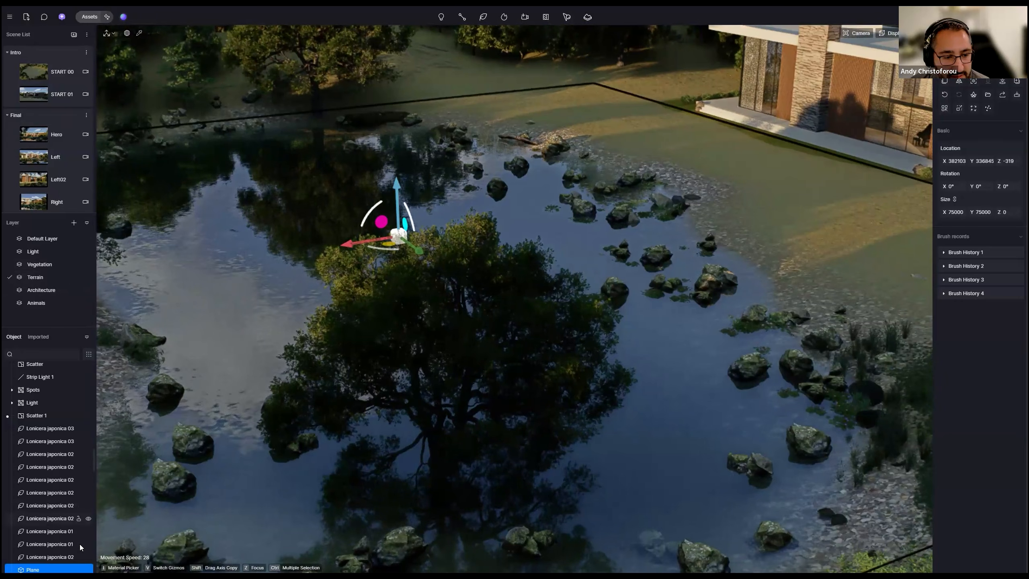
{"action": "scroll", "coordinate": [84, 535], "scroll_direction": "down", "scroll_amount": 2}
{"action": "left_click", "coordinate": [87, 523]}
{"action": "left_click", "coordinate": [88, 522]}
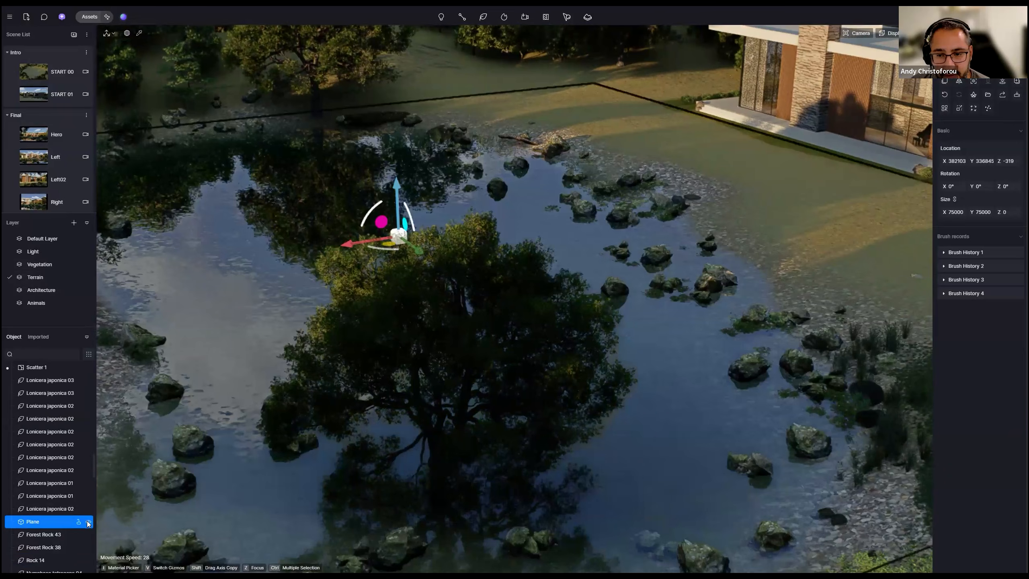
{"action": "left_click", "coordinate": [88, 522]}
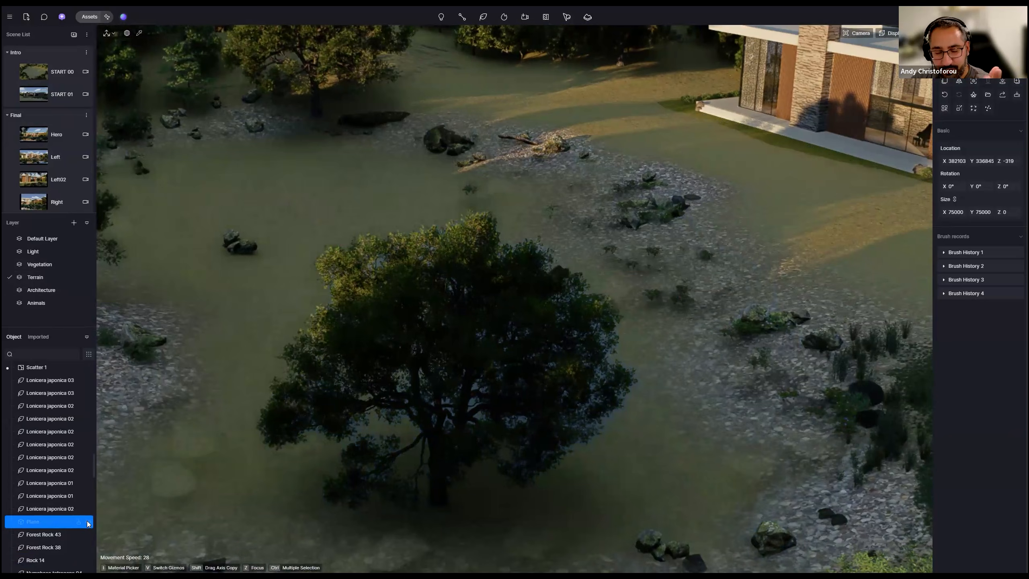
{"action": "left_click", "coordinate": [87, 522]}
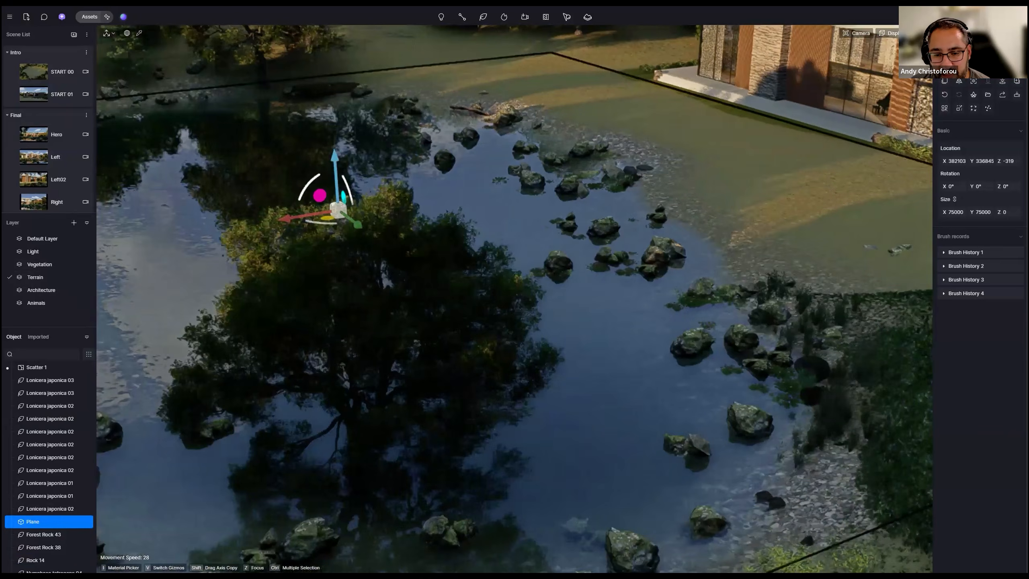
Step: Sample the pond water's material to inspect its Water template settings
{"action": "right_click_drag", "start_coordinate": [544, 251], "coordinate": [602, 294]}
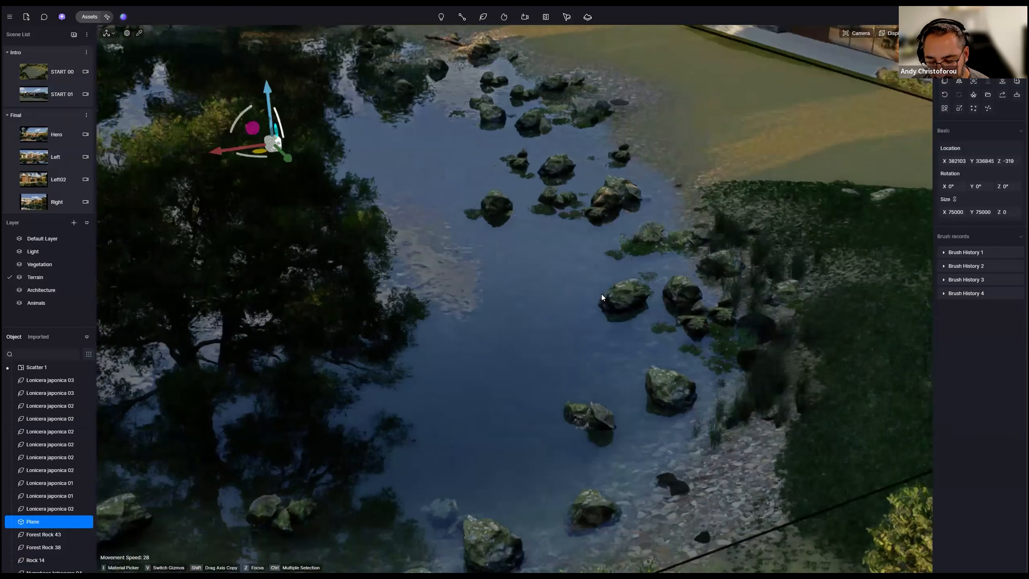
{"action": "scroll", "coordinate": [601, 294], "scroll_direction": "up", "scroll_amount": 3}
{"action": "key", "text": "i"}
{"action": "left_click", "coordinate": [554, 223]}
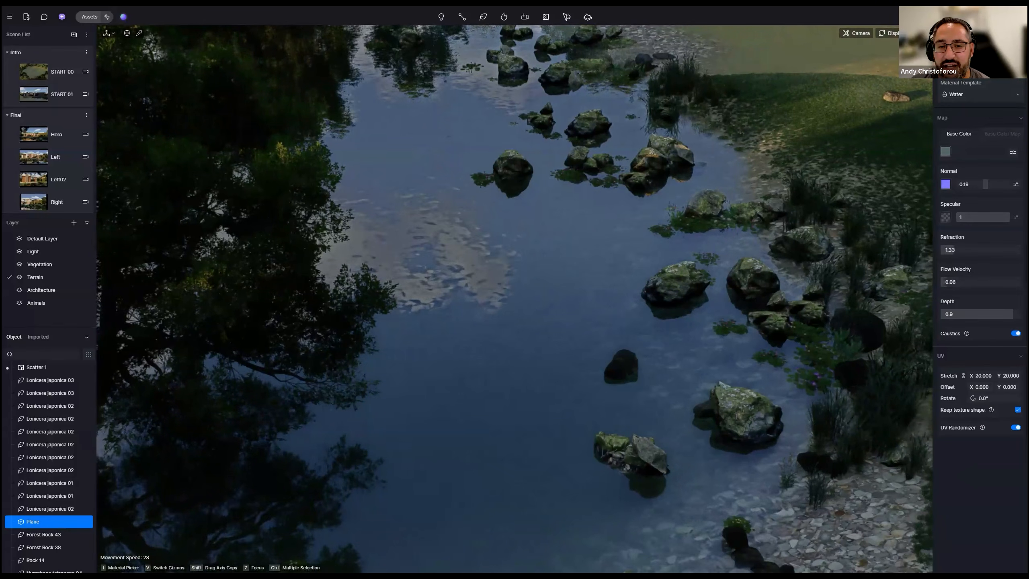
{"action": "key", "text": "w"}
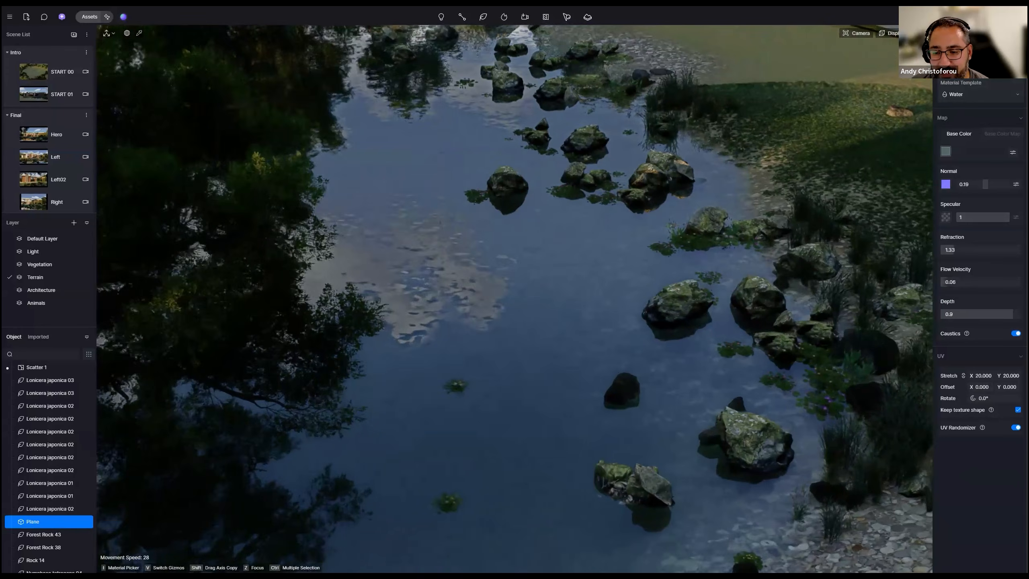
{"action": "key", "text": "w"}
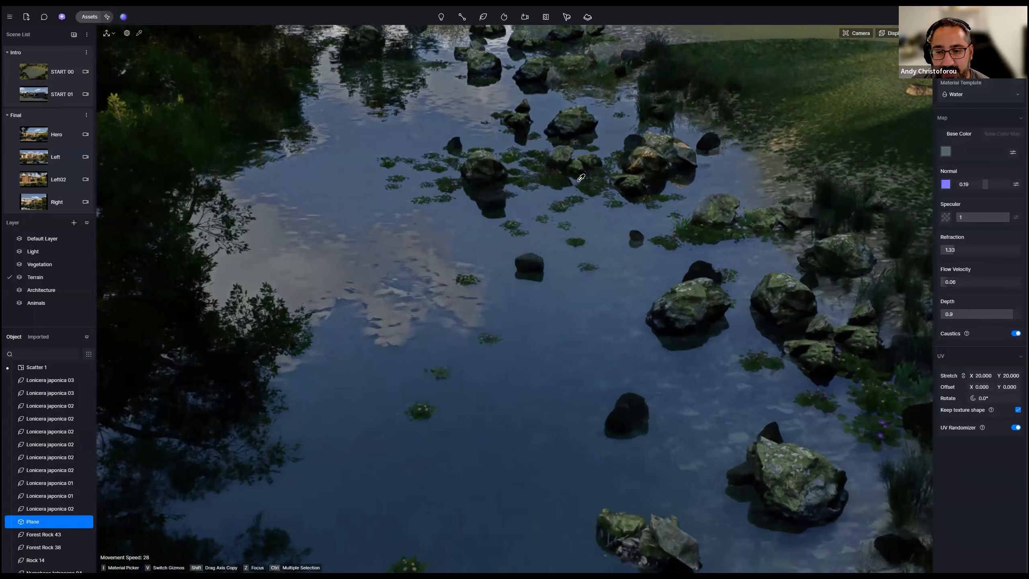
Step: Select a Nymphaea Orchid 01 water lily beside the rocks, focus on it and view its surroundings
{"action": "key", "text": "w"}
{"action": "left_click", "coordinate": [495, 172]}
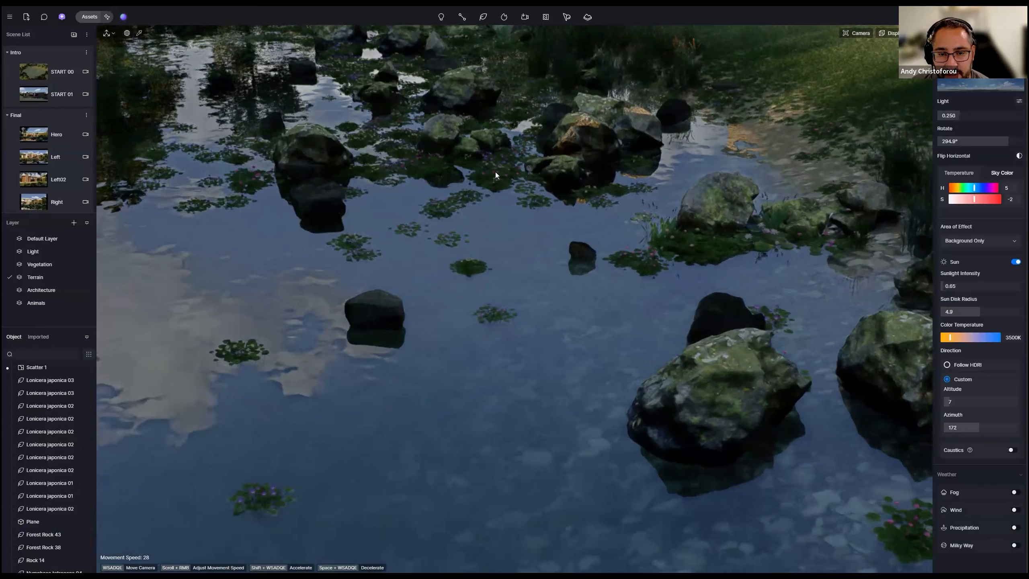
{"action": "key", "text": "w"}
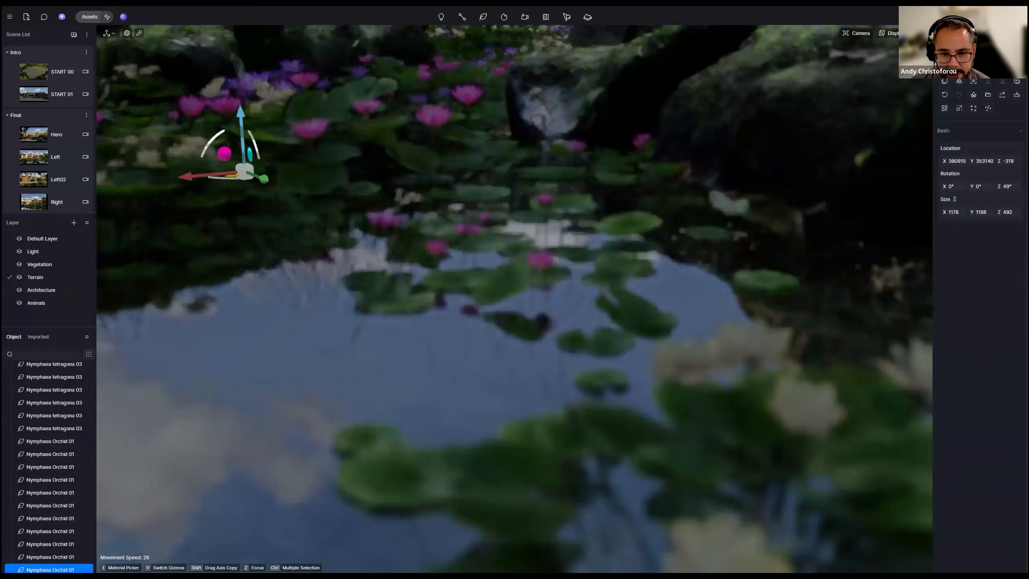
{"action": "key", "text": "z"}
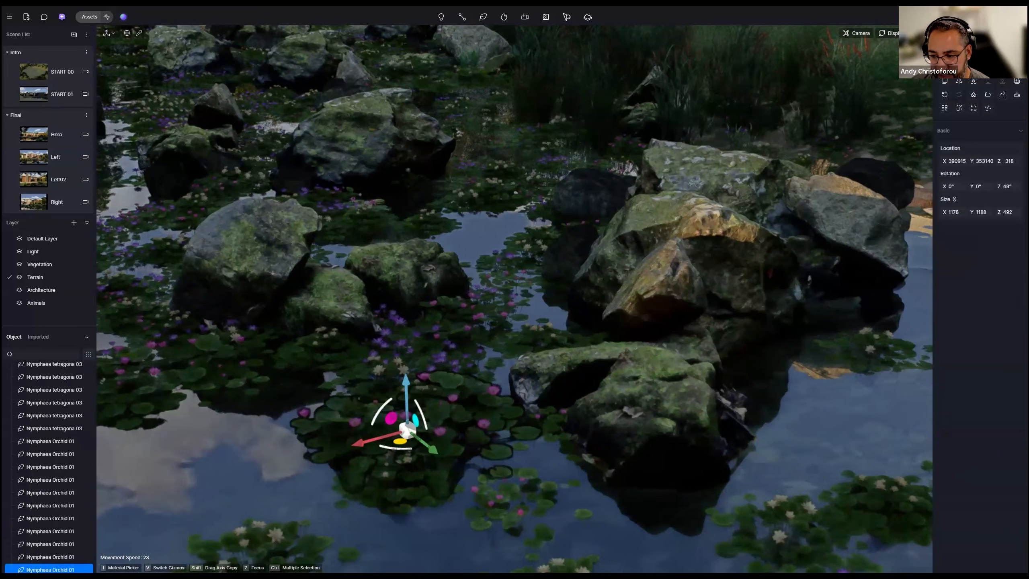
{"action": "key", "text": "s"}
{"action": "key", "text": "e"}
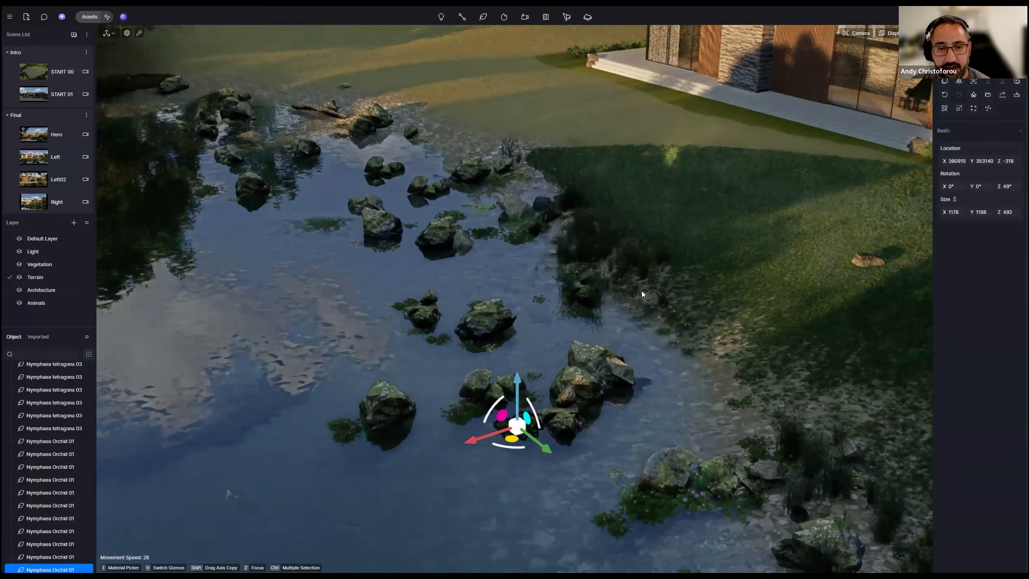
{"action": "key", "text": "s"}
{"action": "right_click_drag", "start_coordinate": [126, 305], "coordinate": [164, 324]}
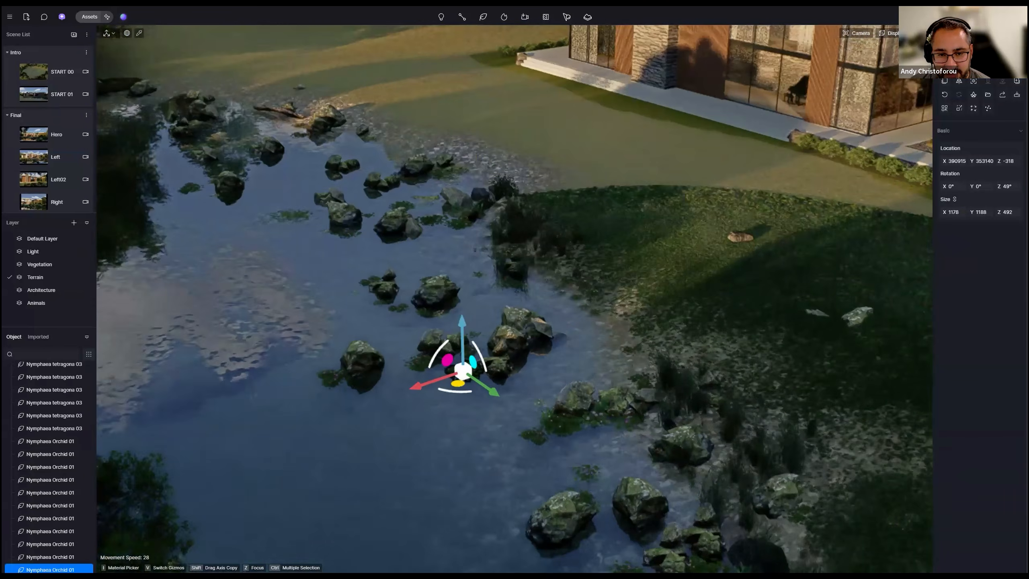
Step: Toggle the Terrain layer off and on, and hide both the Vegetation and Terrain layers
{"action": "key", "text": "w"}
{"action": "left_click", "coordinate": [87, 277]}
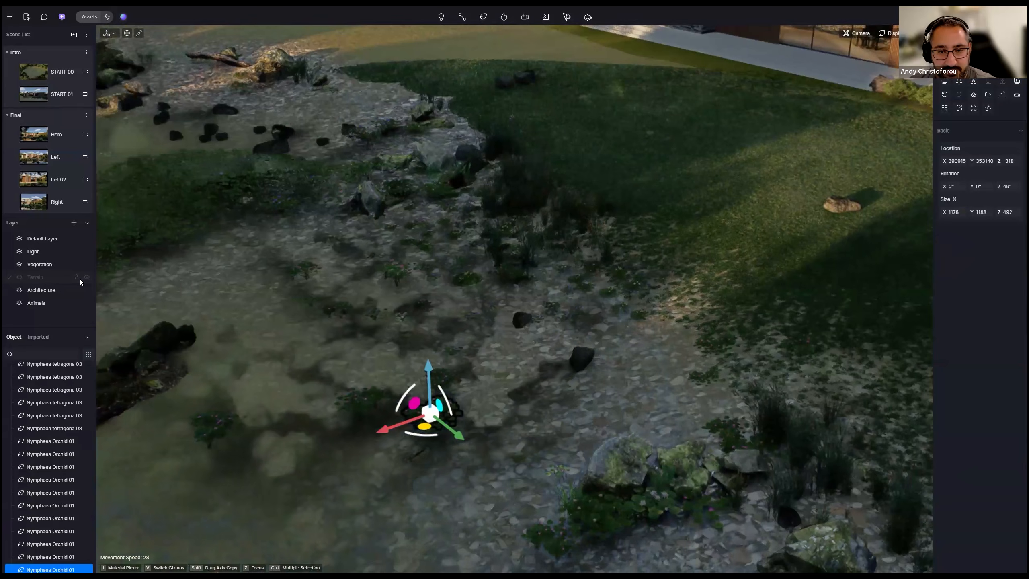
{"action": "left_click", "coordinate": [87, 278]}
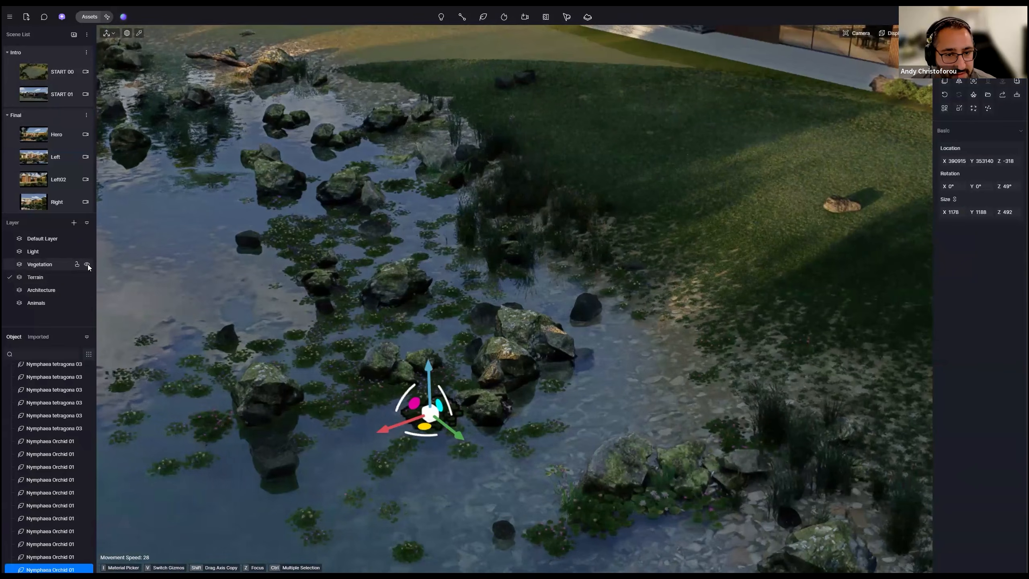
{"action": "left_click", "coordinate": [87, 265]}
{"action": "left_click", "coordinate": [88, 278]}
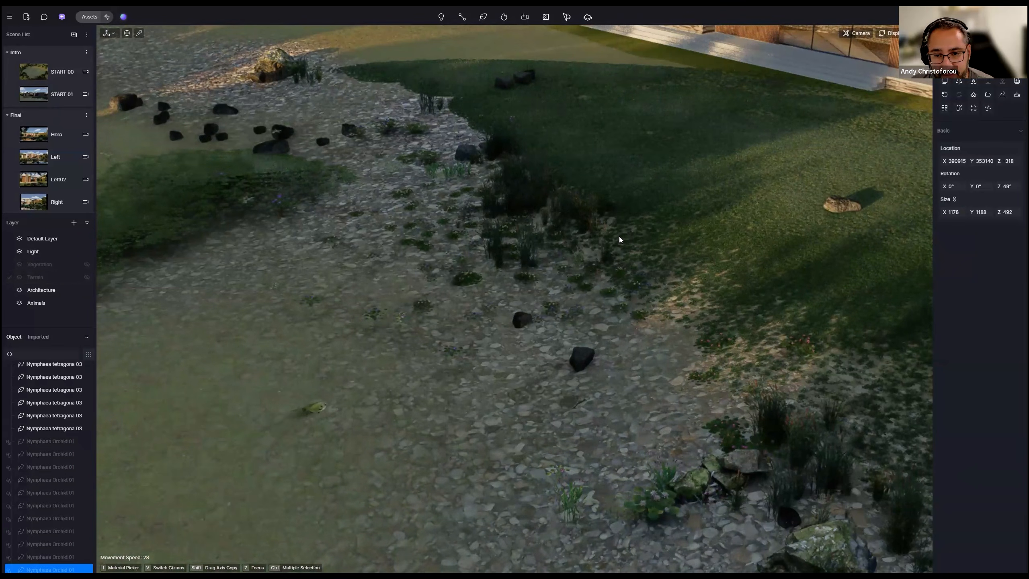
Step: Show the Terrain and Vegetation layers again and deselect the water lily
{"action": "left_click", "coordinate": [88, 278]}
{"action": "left_click", "coordinate": [89, 265]}
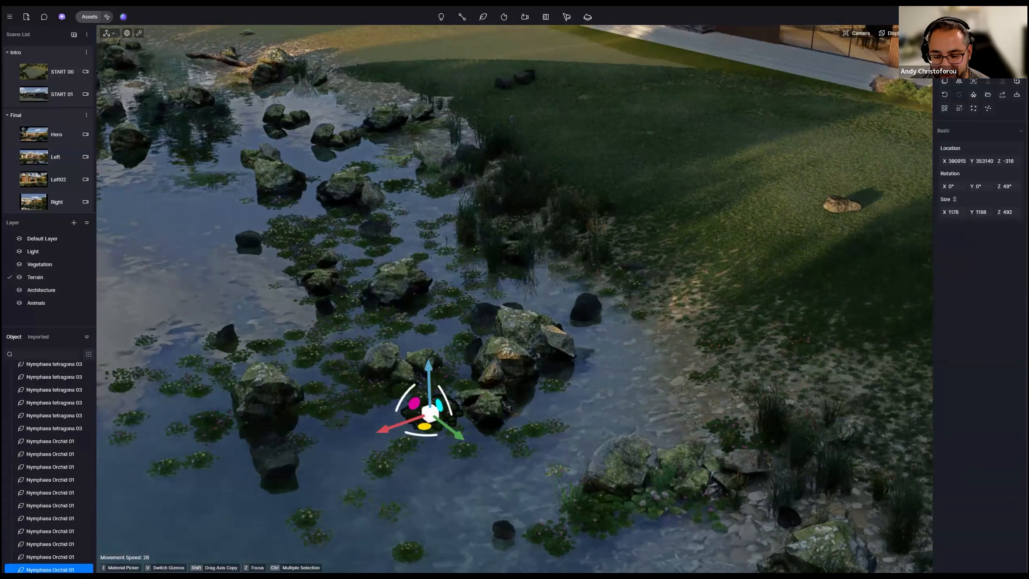
{"action": "key", "text": "s"}
{"action": "key", "text": "Escape"}
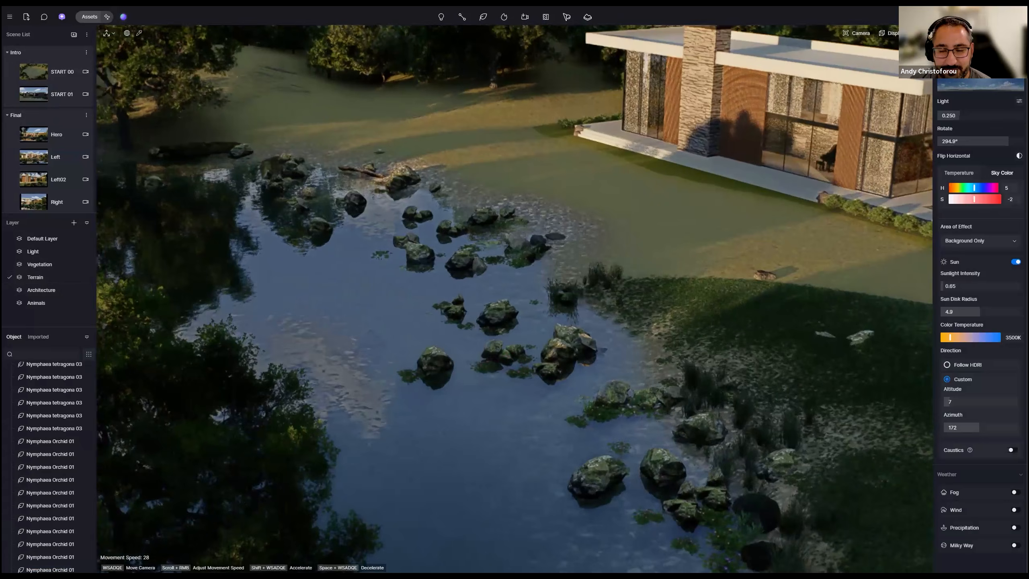
Step: Examine the house up close, from the climbing-plant wall and courtyard planting along the facade to the stone chimney end
{"action": "right_click_drag", "start_coordinate": [515, 300], "coordinate": [632, 263]}
{"action": "key", "text": "s"}
{"action": "key", "text": "w"}
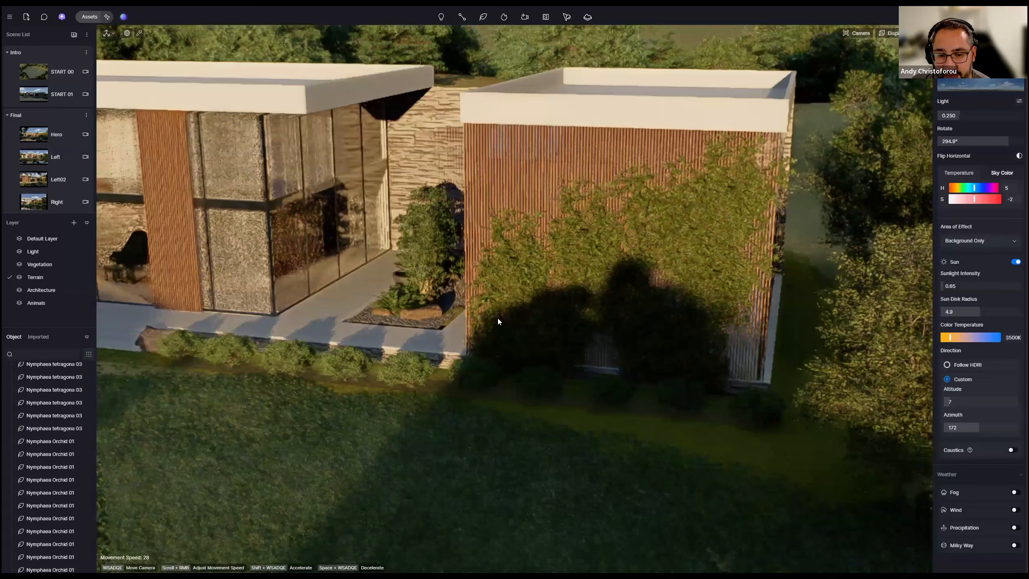
{"action": "key", "text": "w"}
{"action": "right_click_drag", "start_coordinate": [537, 270], "coordinate": [619, 286]}
{"action": "key", "text": "a"}
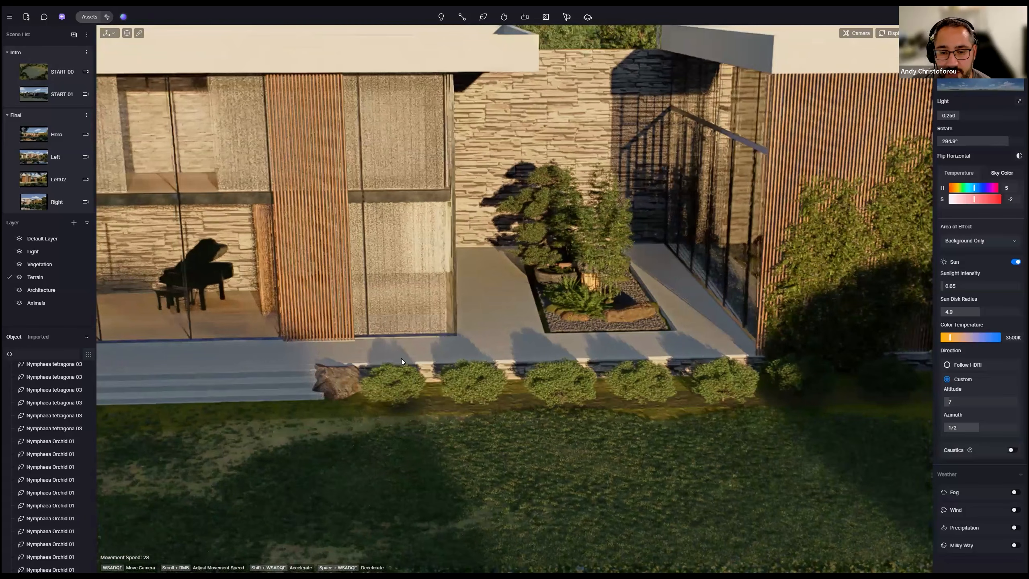
{"action": "key", "text": "a"}
{"action": "right_click_drag", "start_coordinate": [401, 358], "coordinate": [444, 183]}
{"action": "key", "text": "s"}
{"action": "key", "text": "a"}
{"action": "key", "text": "a"}
{"action": "key", "text": "s"}
{"action": "key", "text": "d"}
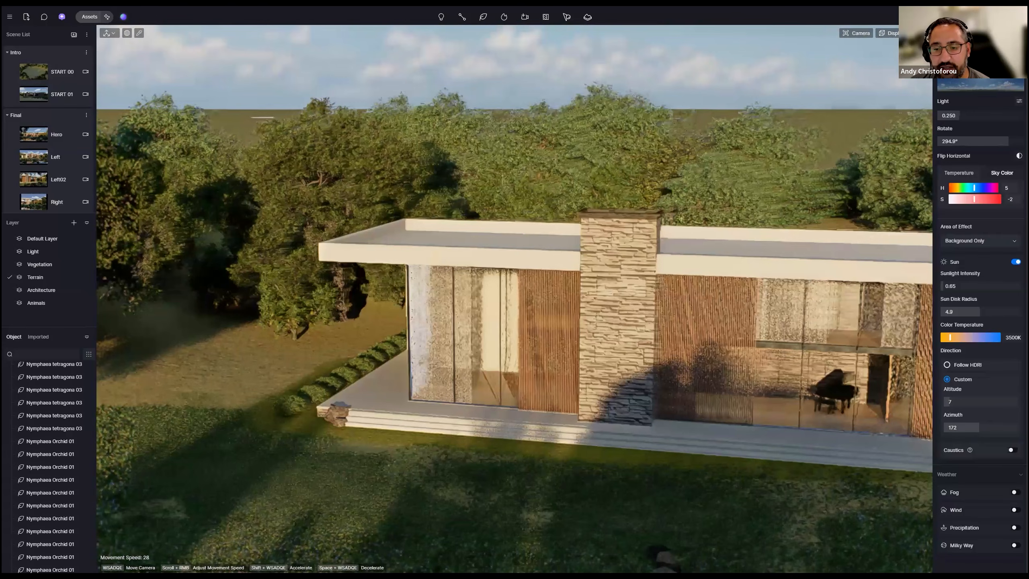
Step: Examine the whole house from above and from low across the pond, through the surrounding trees
{"action": "key", "text": "d"}
{"action": "right_click_drag", "start_coordinate": [648, 367], "coordinate": [566, 338]}
{"action": "key", "text": "s"}
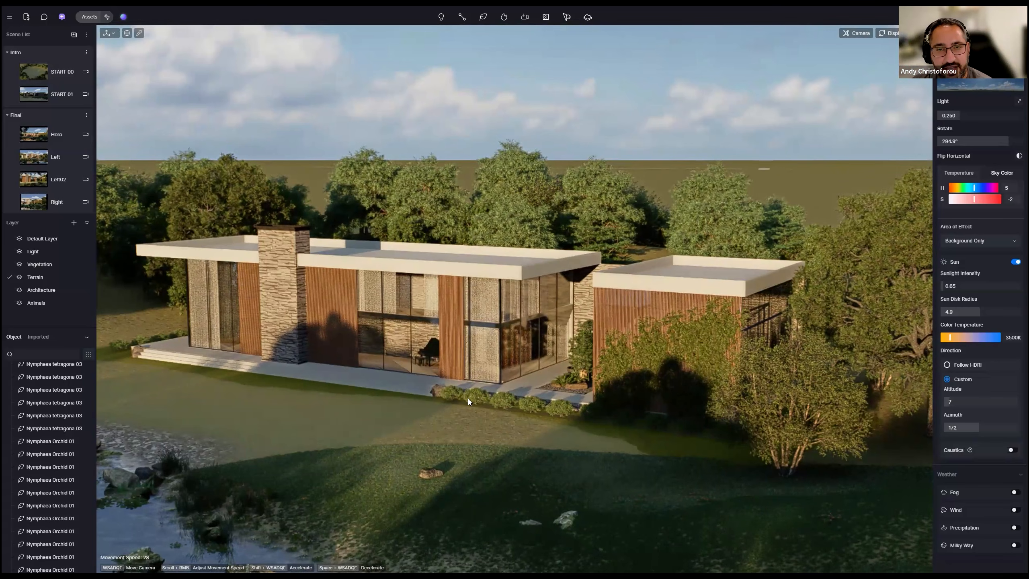
{"action": "right_click_drag", "start_coordinate": [501, 163], "coordinate": [478, 145]}
{"action": "key", "text": "e"}
{"action": "key", "text": "q"}
{"action": "key", "text": "q"}
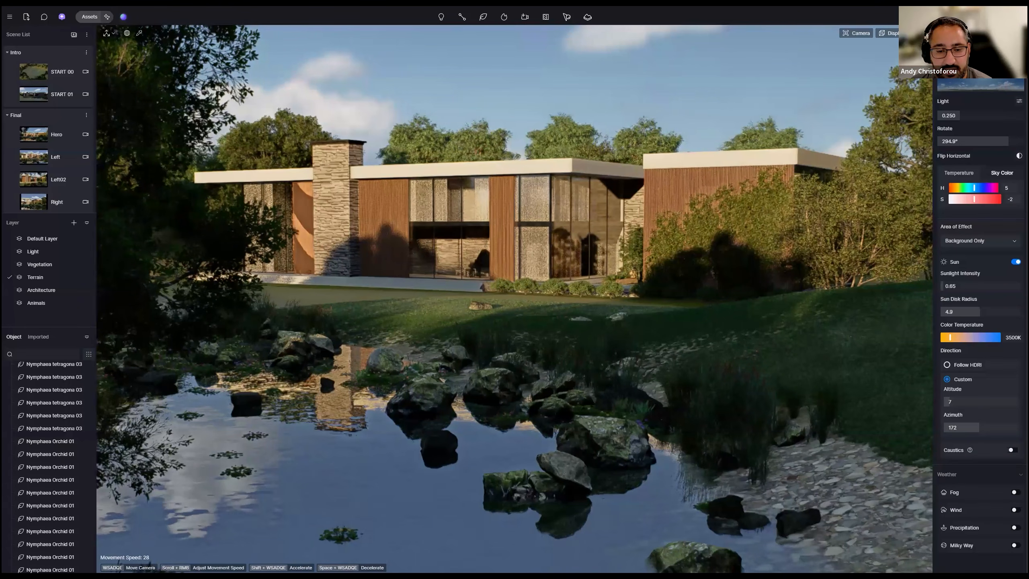
{"action": "key", "text": "d"}
{"action": "mouse_move", "coordinate": [478, 144]}
{"action": "right_mouse_down"}
{"action": "mouse_move", "coordinate": [413, 139]}
{"action": "mouse_move", "coordinate": [476, 135]}
{"action": "right_mouse_up"}
{"action": "key", "text": "a"}
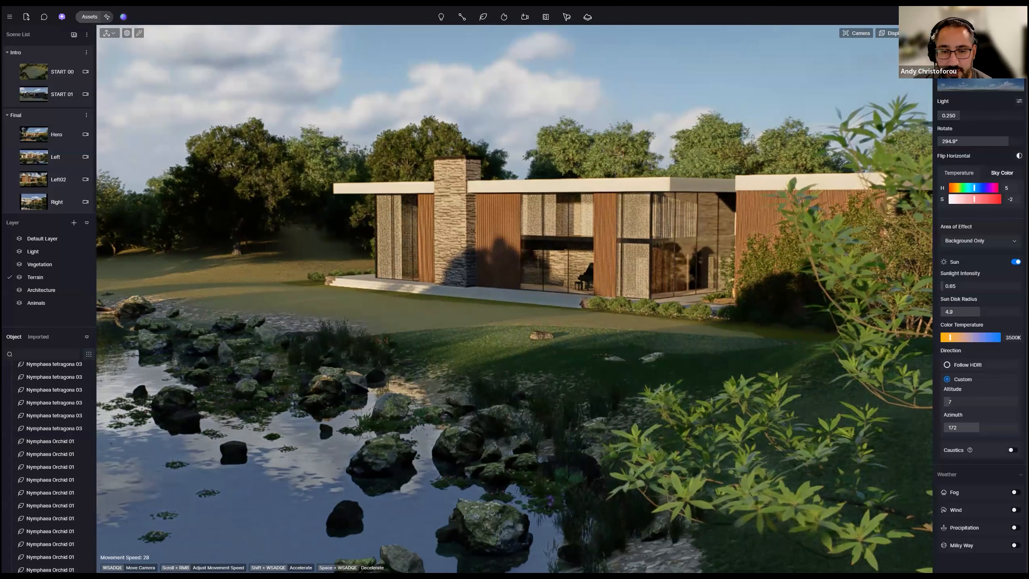
{"action": "key", "text": "s"}
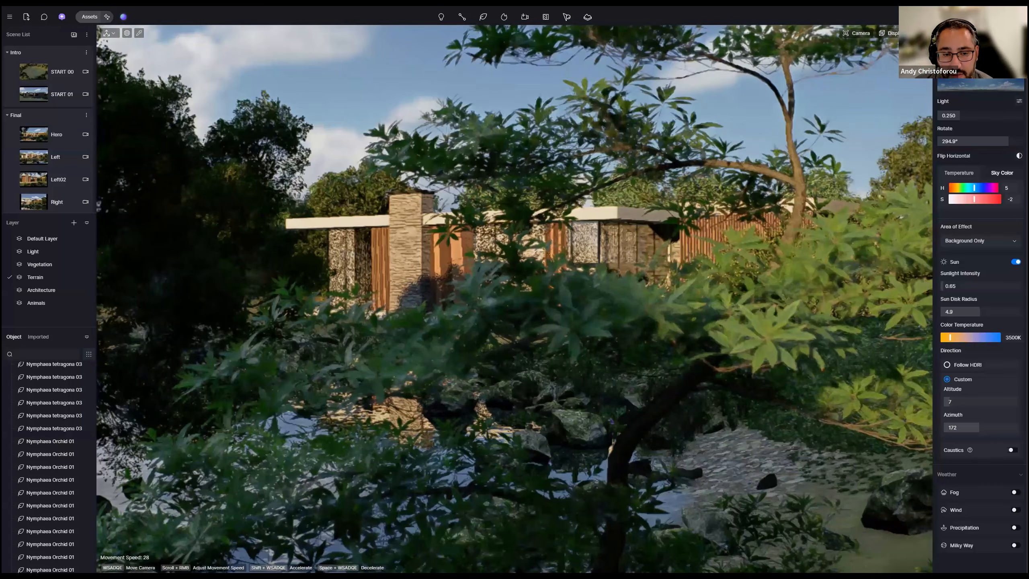
Step: Open the Hero scene, select the Quercus virginiana 04 tree framing the shot and inspect where it stands in the pond
{"action": "left_click", "coordinate": [46, 136]}
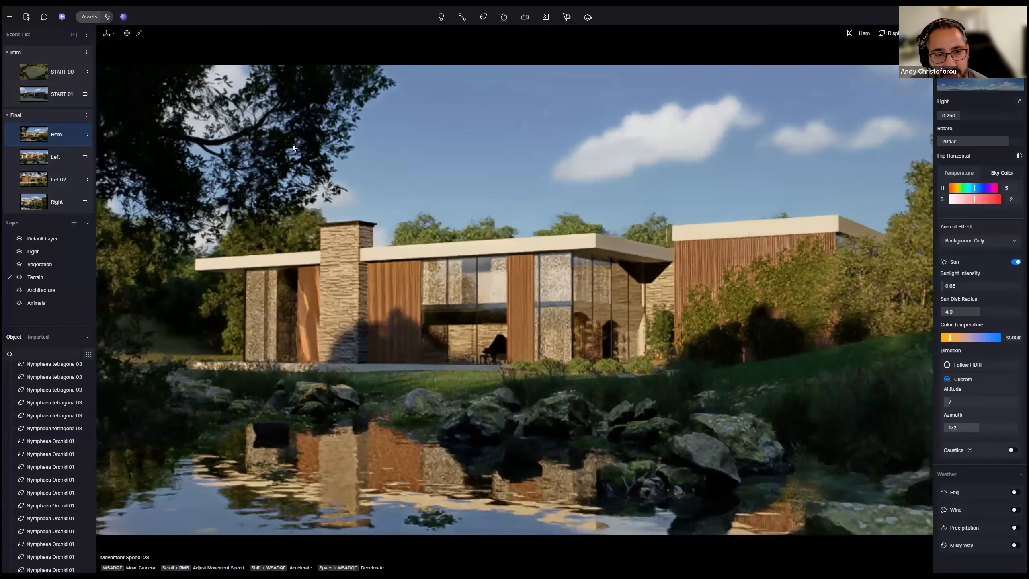
{"action": "left_click", "coordinate": [293, 129]}
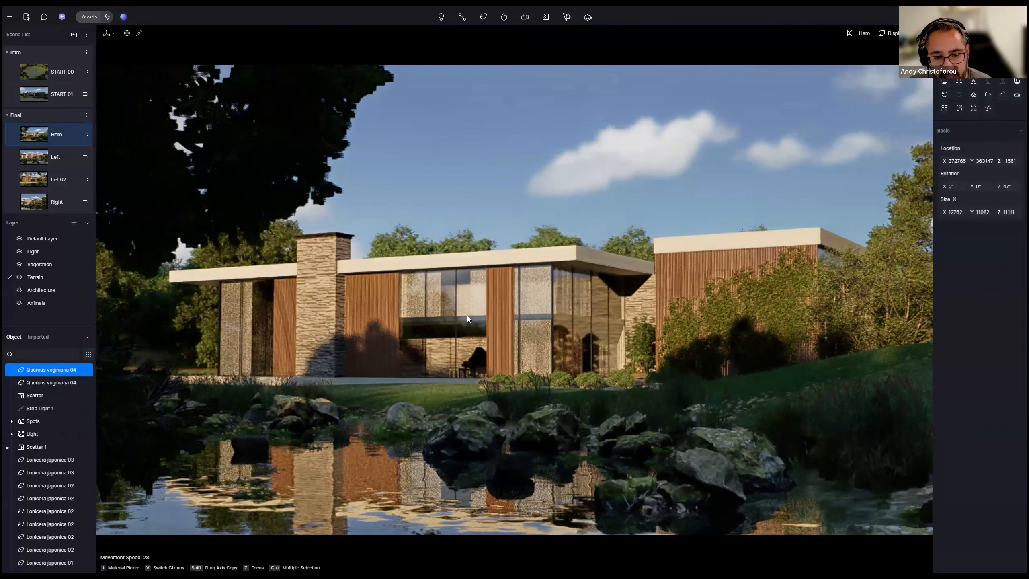
{"action": "right_click_drag", "start_coordinate": [292, 129], "coordinate": [198, 330]}
{"action": "key", "text": "s"}
{"action": "key", "text": "w"}
{"action": "key", "text": "d"}
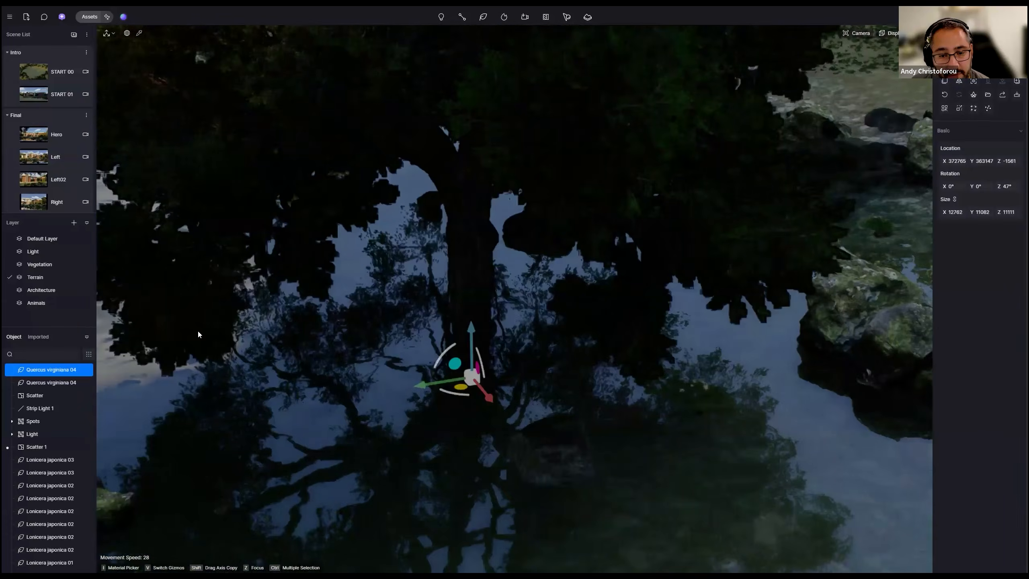
Step: Return to the Hero scene, hide the selected Quercus virginiana 04 tree to compare the framing and show it again
{"action": "left_click", "coordinate": [43, 135]}
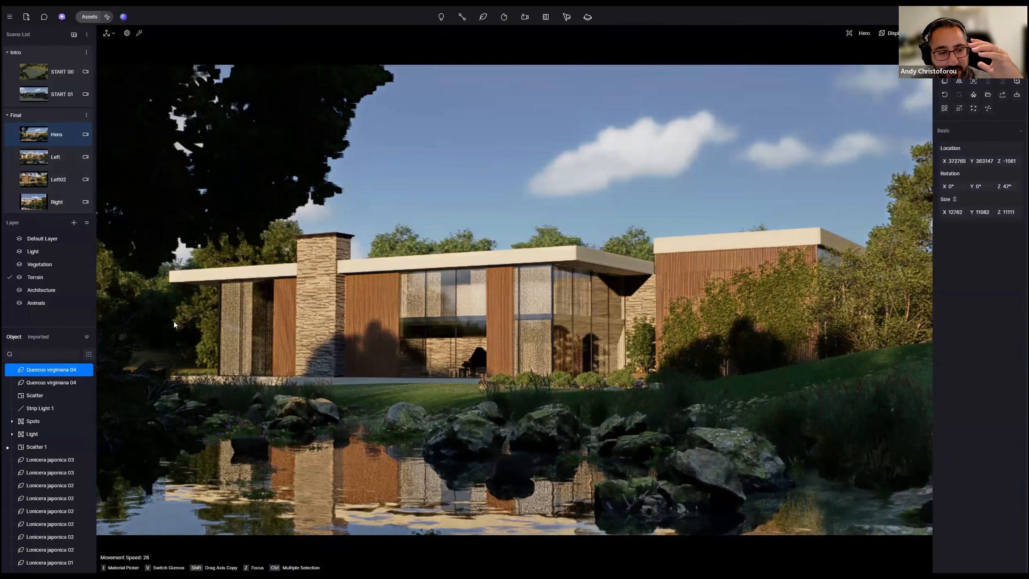
{"action": "left_click", "coordinate": [87, 370]}
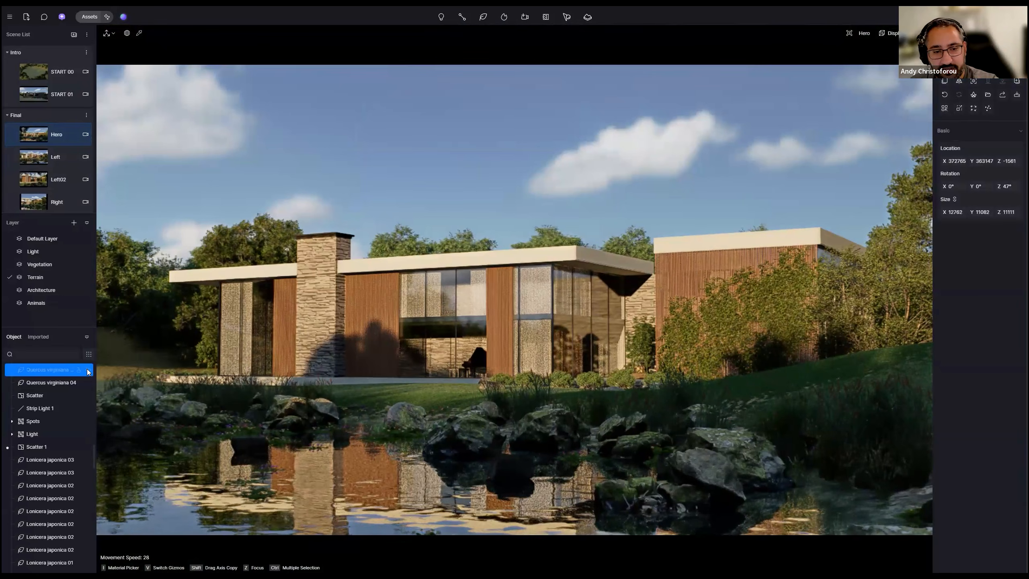
{"action": "left_click", "coordinate": [88, 370]}
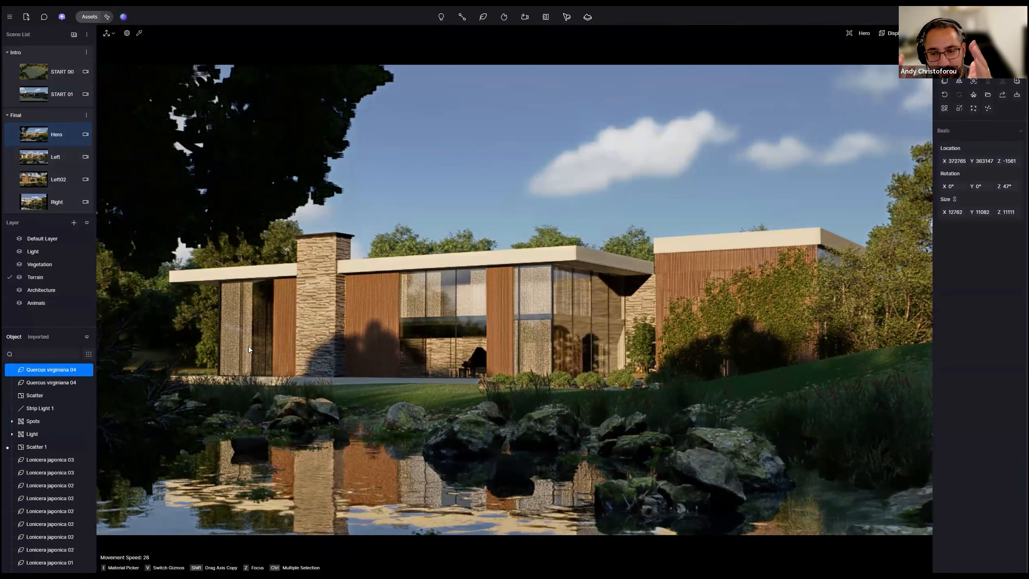
{"action": "mouse_move", "coordinate": [79, 374]}
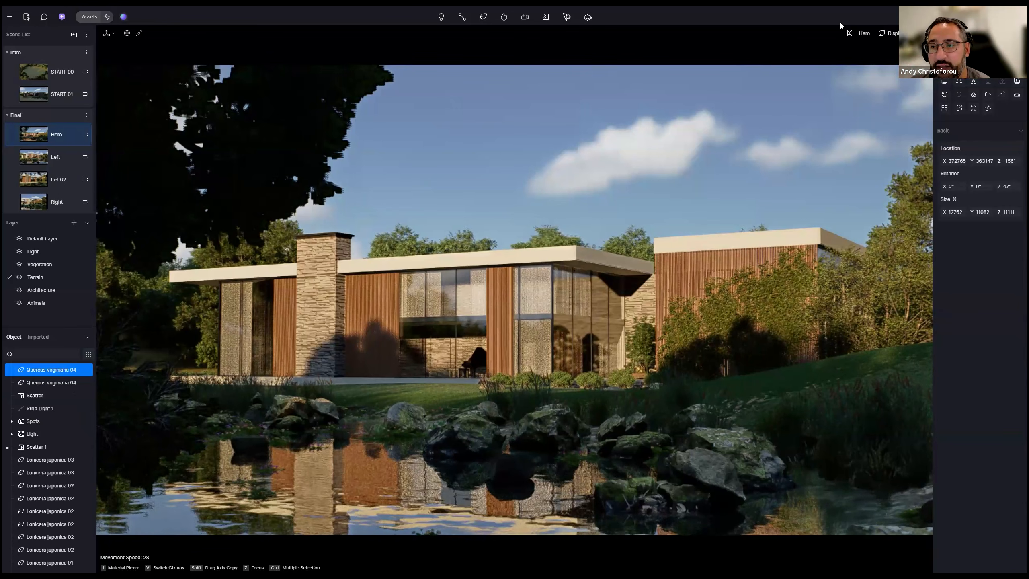
Step: Set the Hero camera's depth-of-field focus on the house's upper-floor window
{"action": "left_click", "coordinate": [886, 34]}
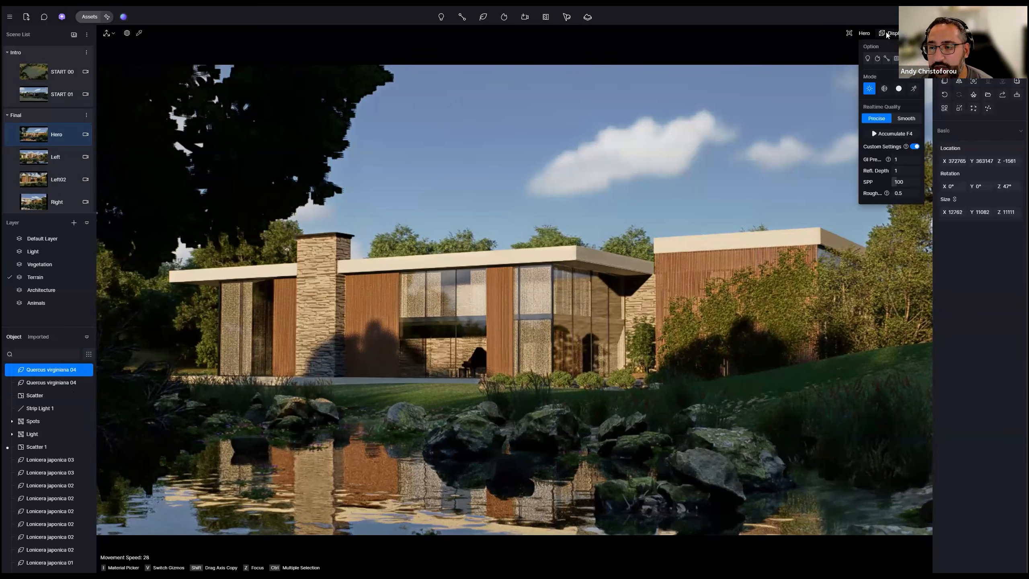
{"action": "left_click", "coordinate": [861, 34]}
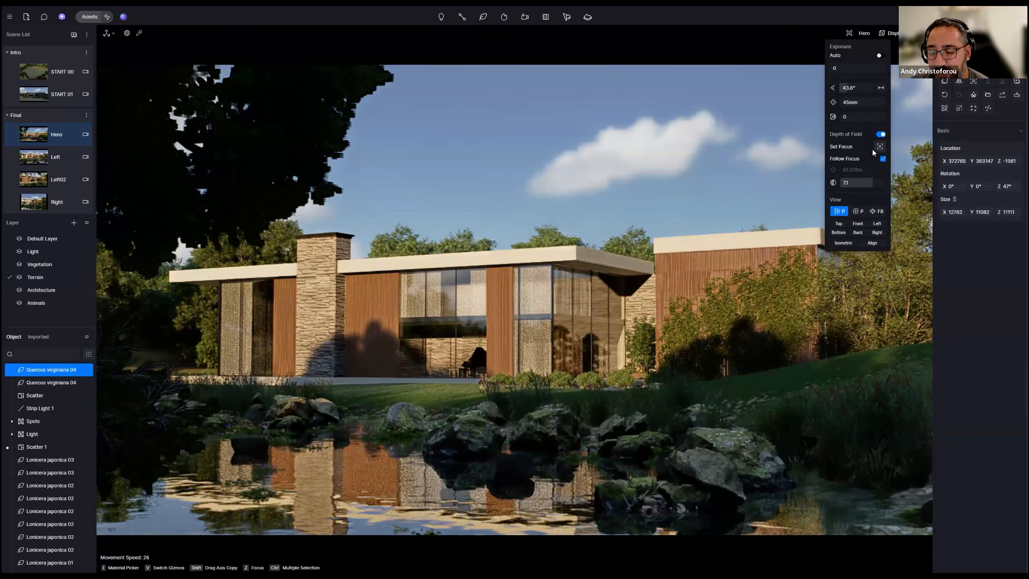
{"action": "left_click", "coordinate": [879, 147]}
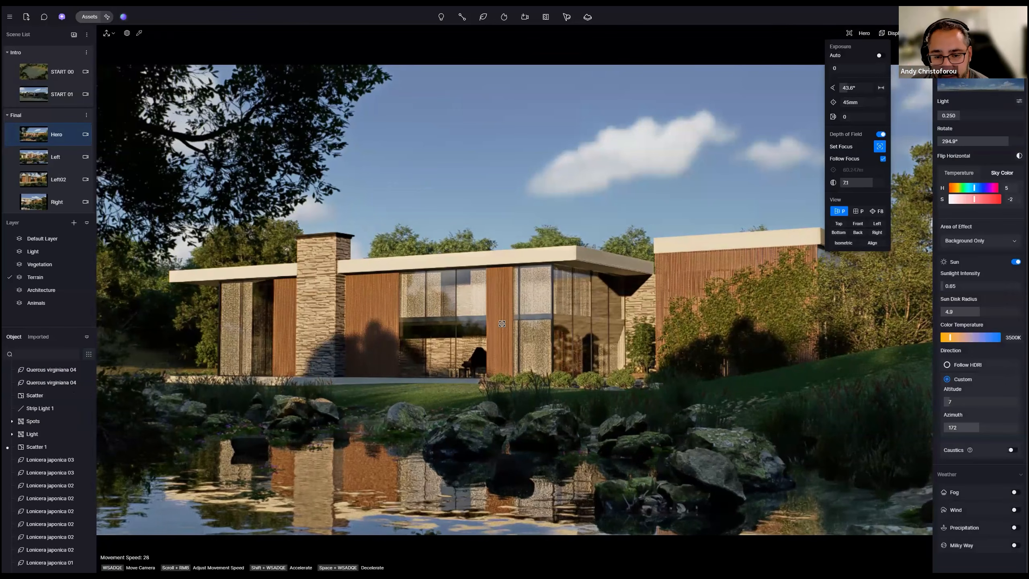
{"action": "left_click", "coordinate": [469, 295]}
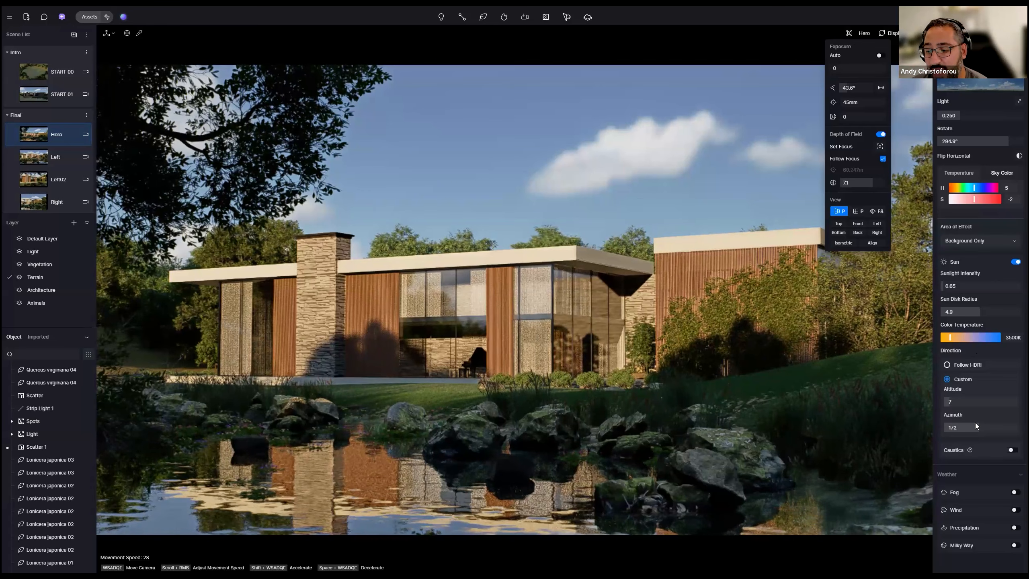
Step: Turn on the fog to preview it in the Hero scene, and turn it off again
{"action": "left_click", "coordinate": [1014, 492]}
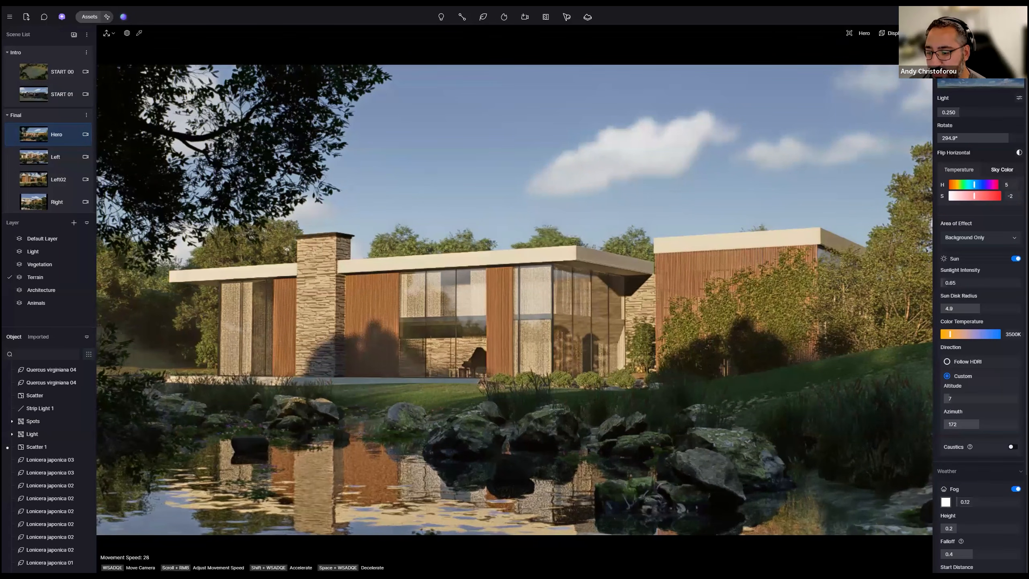
{"action": "left_click", "coordinate": [1016, 488]}
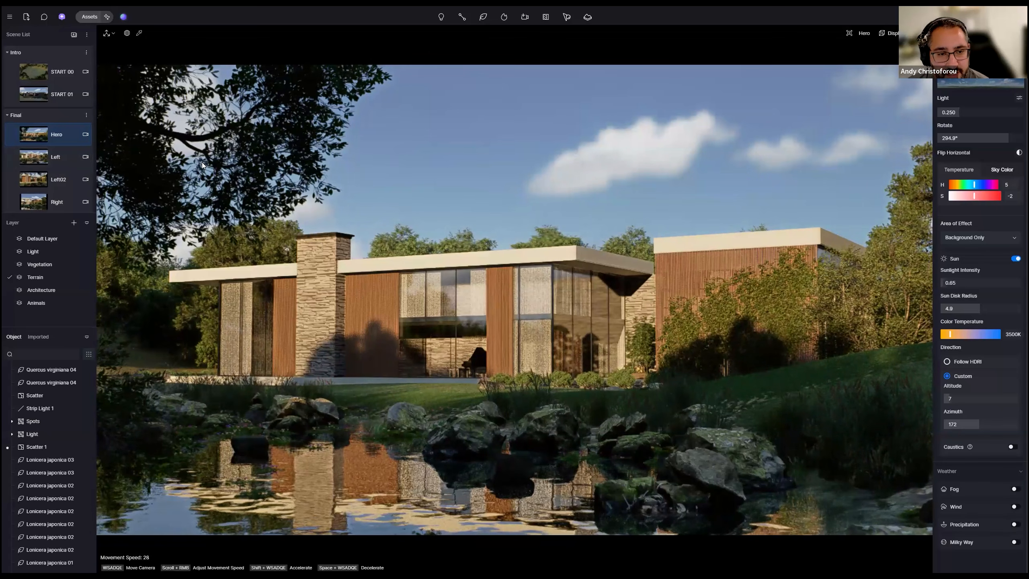
Step: Open the Left scene and turn on the rule-of-thirds grid, toggling it to check the composition
{"action": "left_click", "coordinate": [65, 156]}
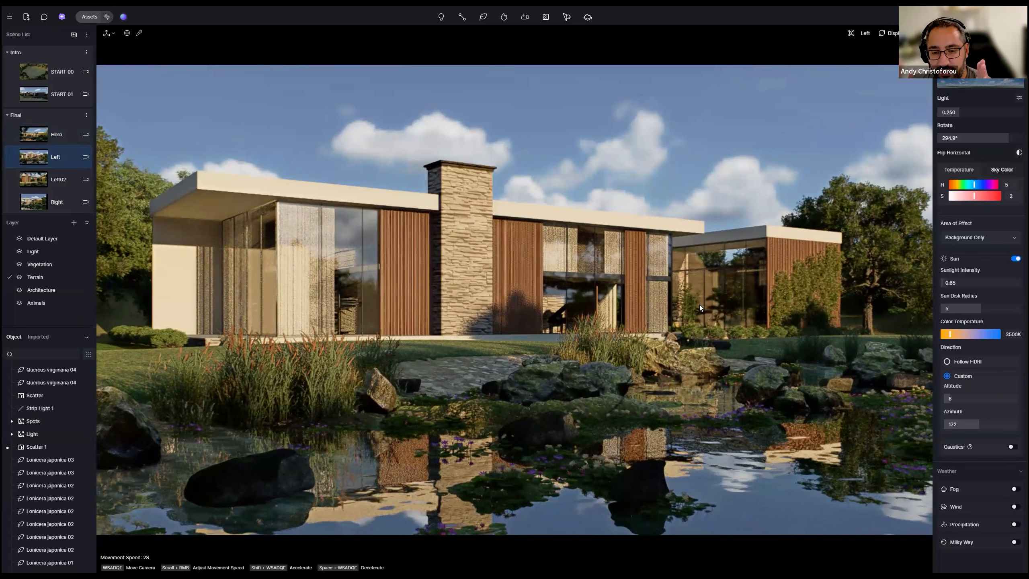
{"action": "left_click", "coordinate": [869, 36]}
{"action": "left_click", "coordinate": [892, 34]}
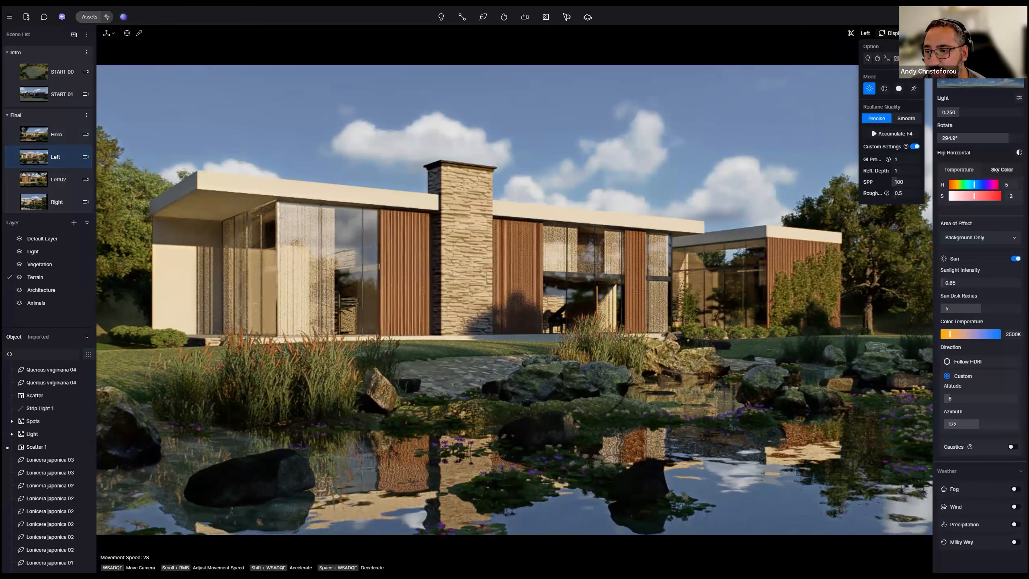
{"action": "left_click", "coordinate": [915, 58]}
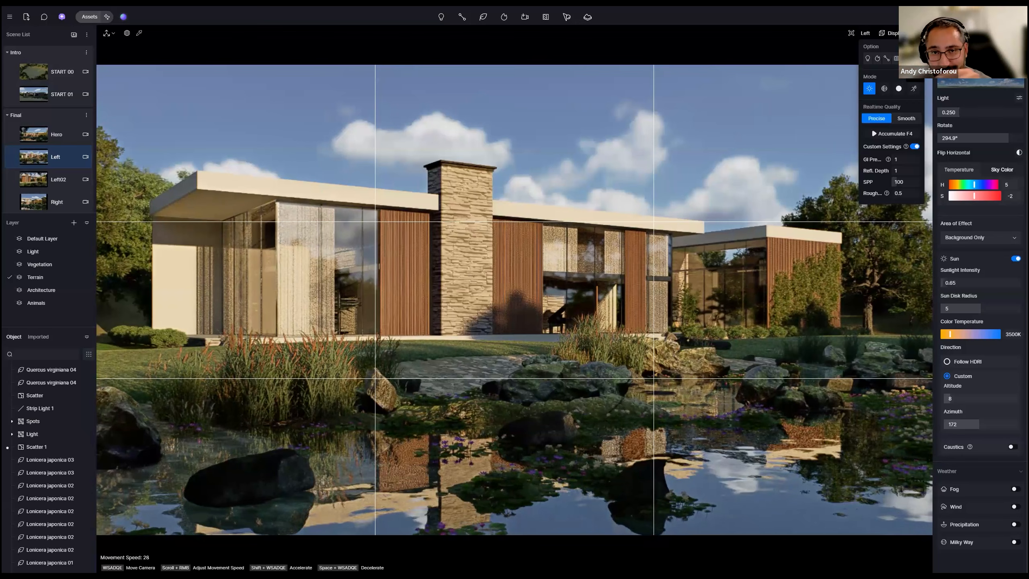
{"action": "key", "text": "g"}
{"action": "key", "text": "g"}
{"action": "key", "text": "g"}
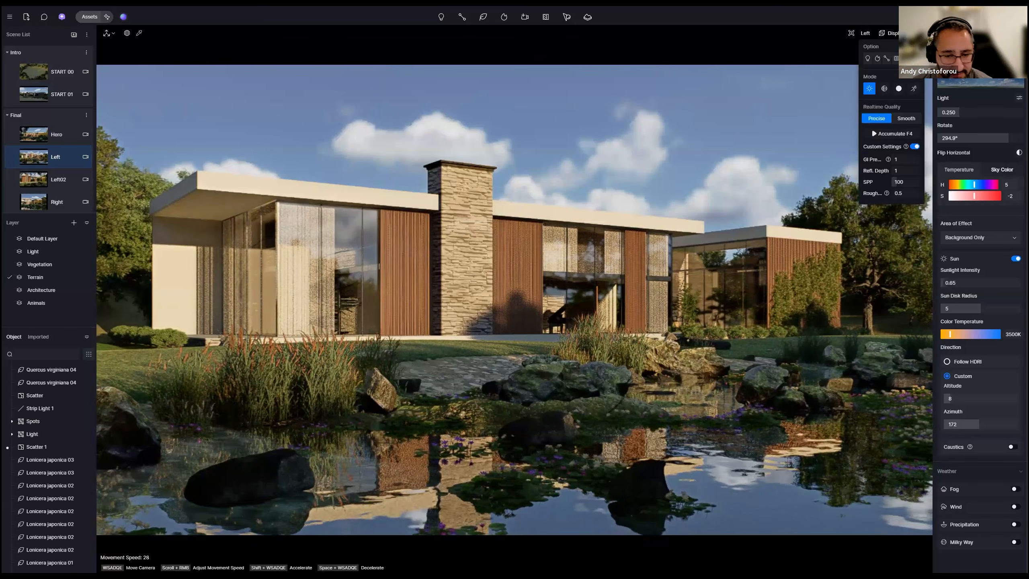
{"action": "key", "text": "g"}
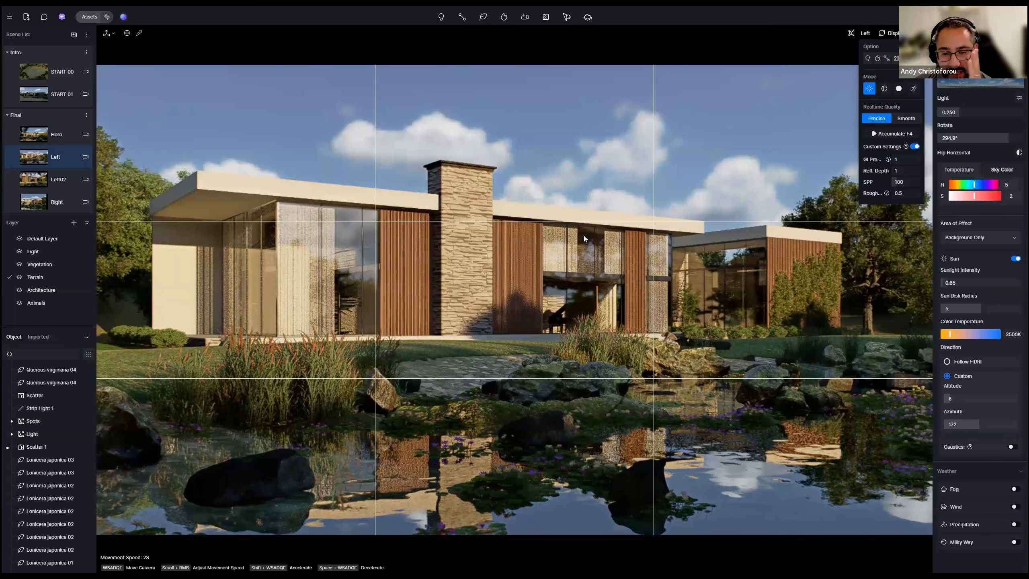
Step: Open the Left02 scene and select the foreground Quercus virginiana 04 tree that frames it
{"action": "left_click", "coordinate": [62, 184]}
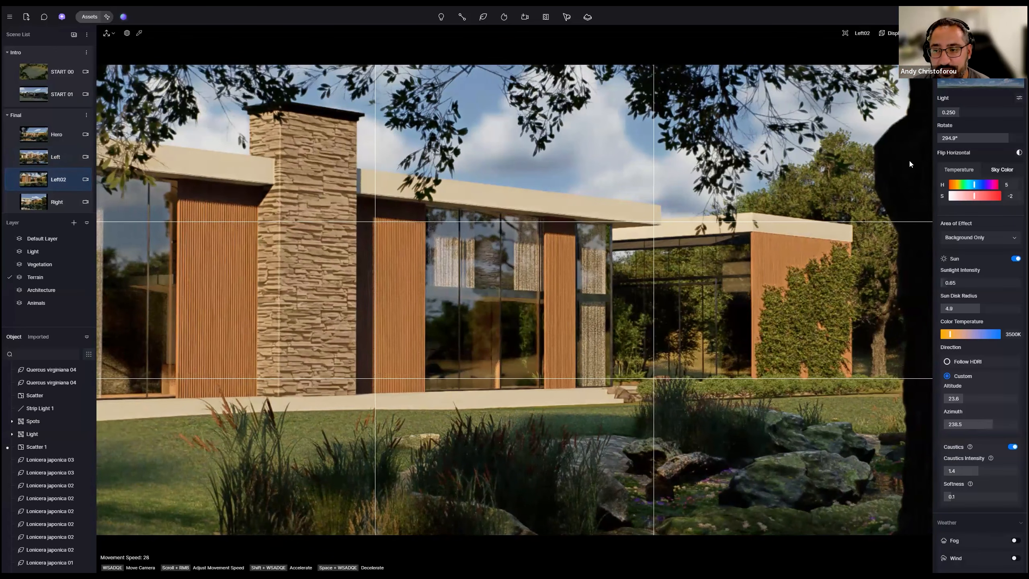
{"action": "left_click", "coordinate": [889, 154]}
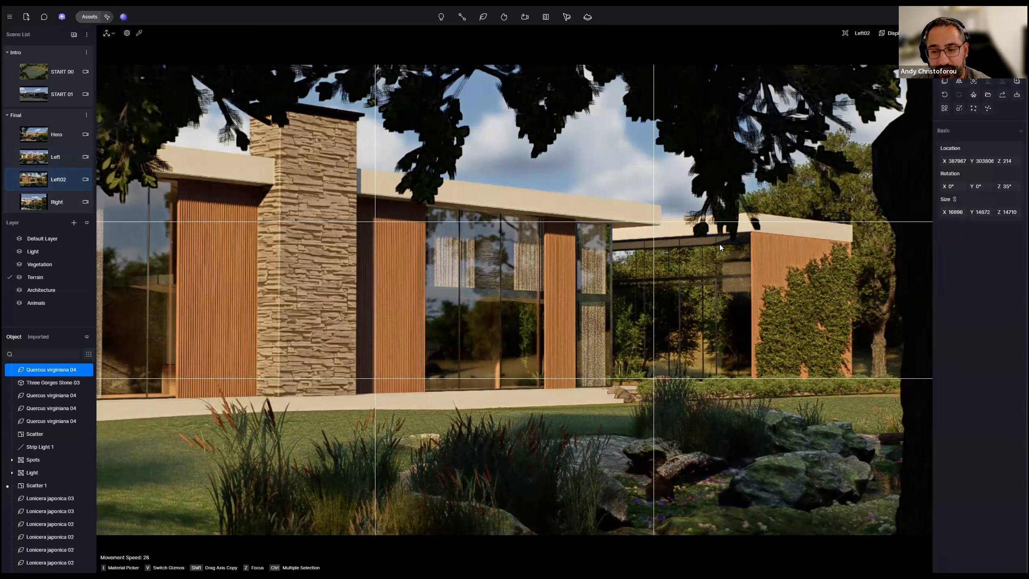
Step: Open the Right scene and inspect its camera settings
{"action": "scroll", "coordinate": [71, 184], "scroll_direction": "down", "scroll_amount": 1}
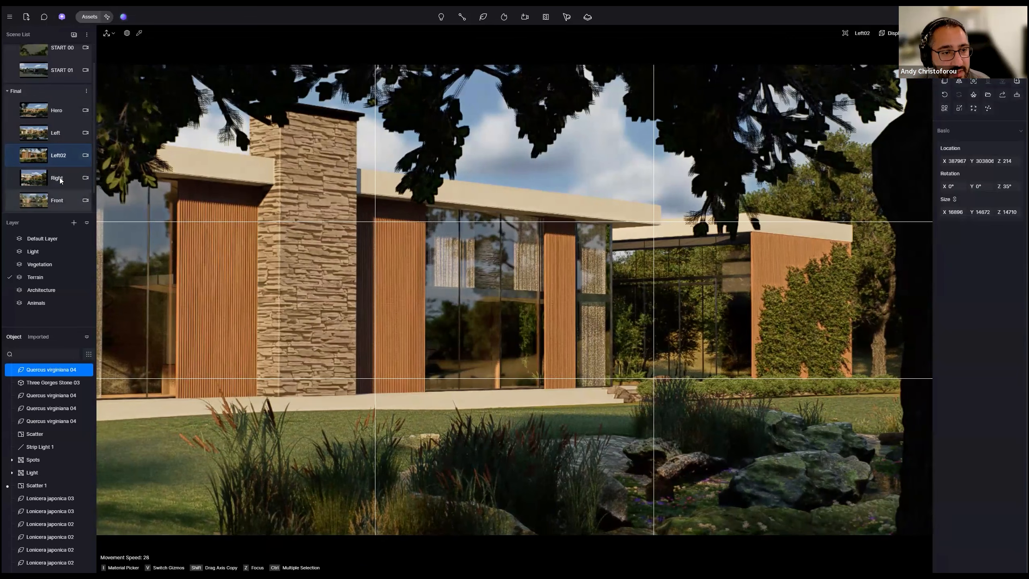
{"action": "left_click", "coordinate": [62, 182]}
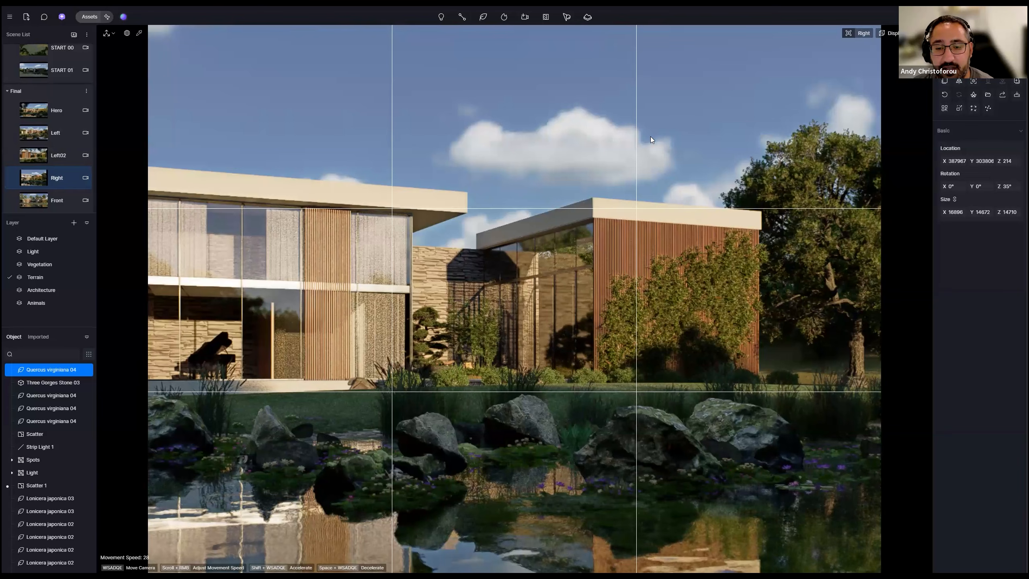
{"action": "left_click", "coordinate": [85, 178]}
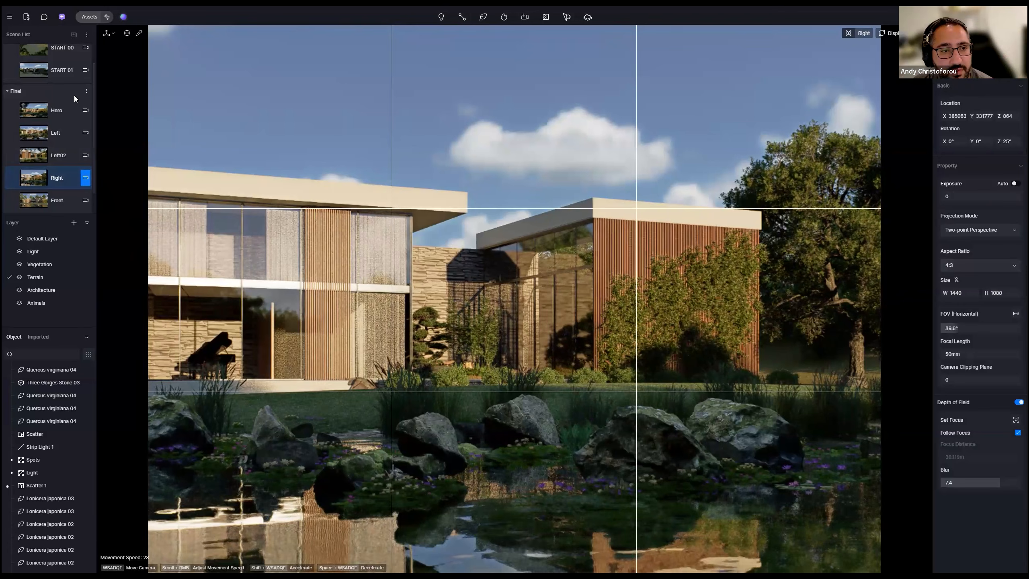
Step: Add a new scene from the Right view and set its camera's aspect ratio to 9:16
{"action": "left_click", "coordinate": [74, 33]}
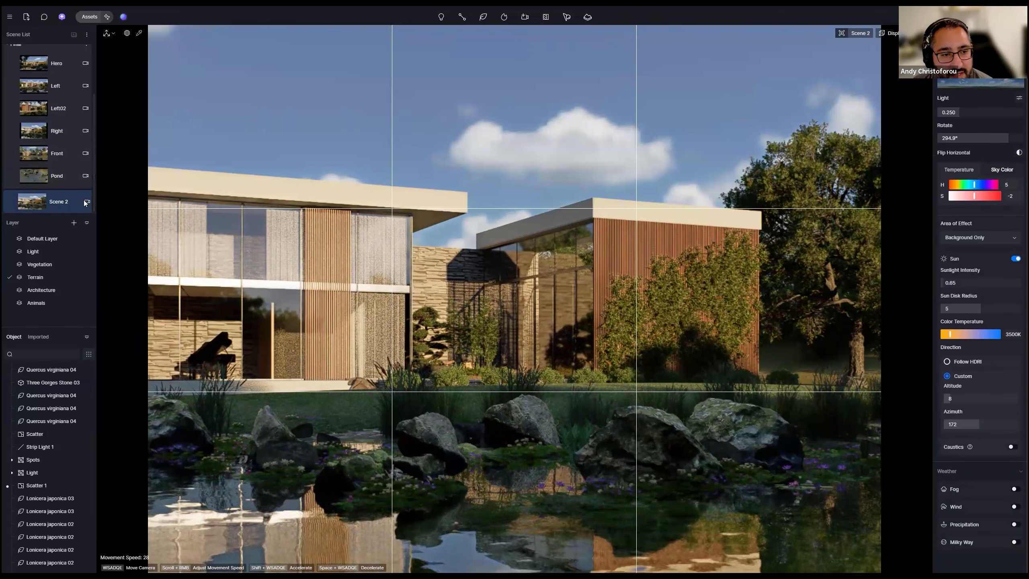
{"action": "left_click", "coordinate": [85, 202]}
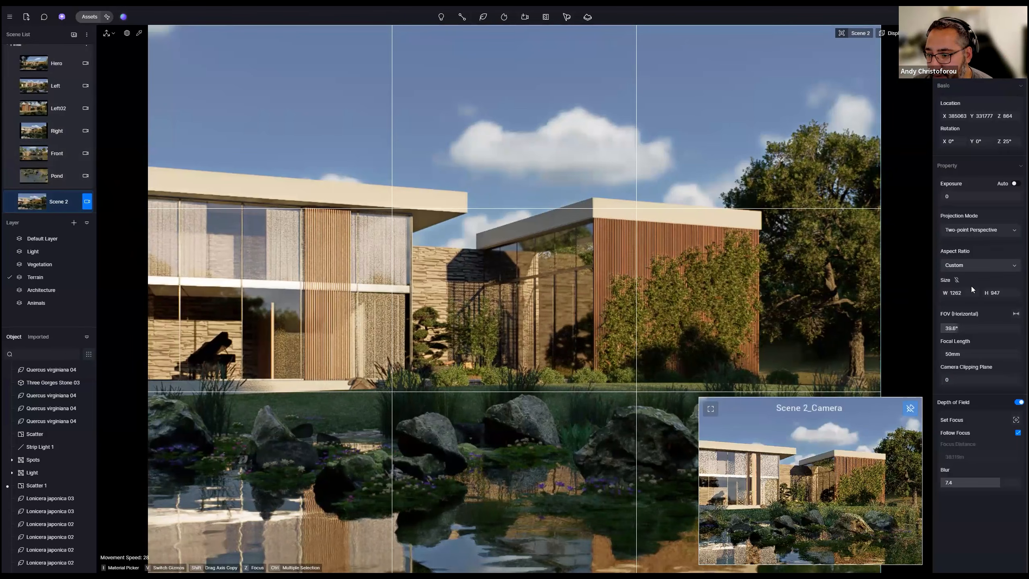
{"action": "left_click", "coordinate": [970, 330]}
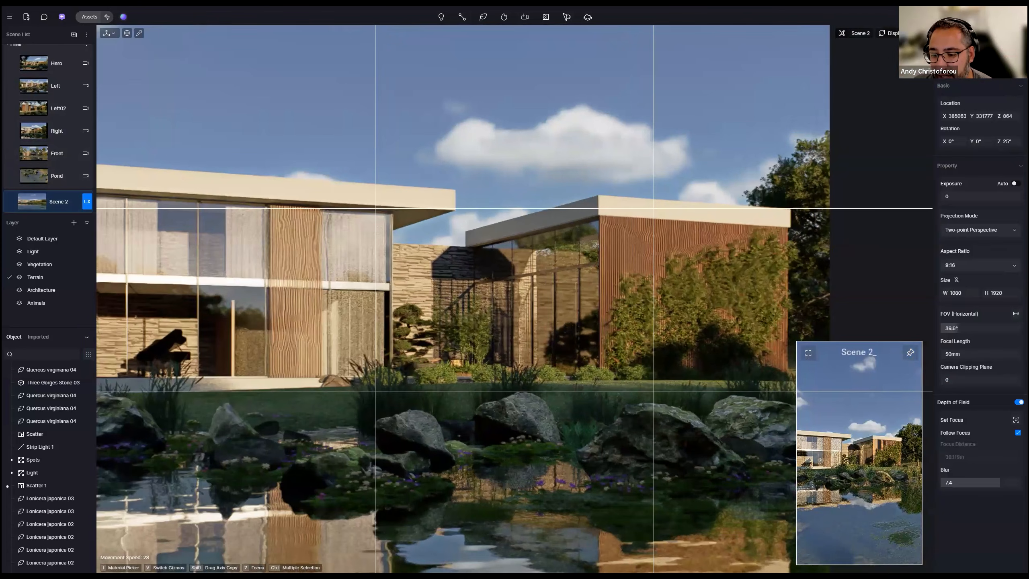
Step: Copy the Quercus virginiana 04 tree beside the water to frame the upper right of the Scene 2 portrait view, and check it through that camera
{"action": "right_click_drag", "start_coordinate": [515, 299], "coordinate": [665, 397]}
{"action": "key", "text": "s"}
{"action": "key", "text": "s"}
{"action": "right_click_drag", "start_coordinate": [458, 235], "coordinate": [623, 310]}
{"action": "key", "text": "e"}
{"action": "key", "text": "s"}
{"action": "right_click_drag", "start_coordinate": [624, 219], "coordinate": [808, 274]}
{"action": "key", "text": "e"}
{"action": "key", "text": "a"}
{"action": "key", "text": "w"}
{"action": "key", "text": "e"}
{"action": "key", "text": "s"}
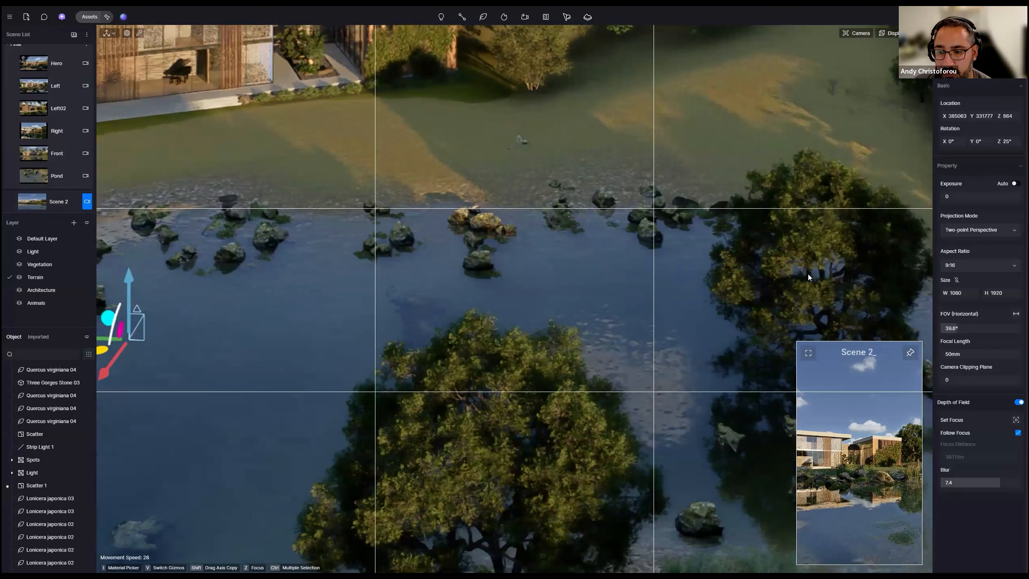
{"action": "left_click", "coordinate": [815, 242]}
{"action": "key", "text": "s"}
{"action": "right_click_drag", "start_coordinate": [875, 227], "coordinate": [866, 257]}
{"action": "key", "text": "s"}
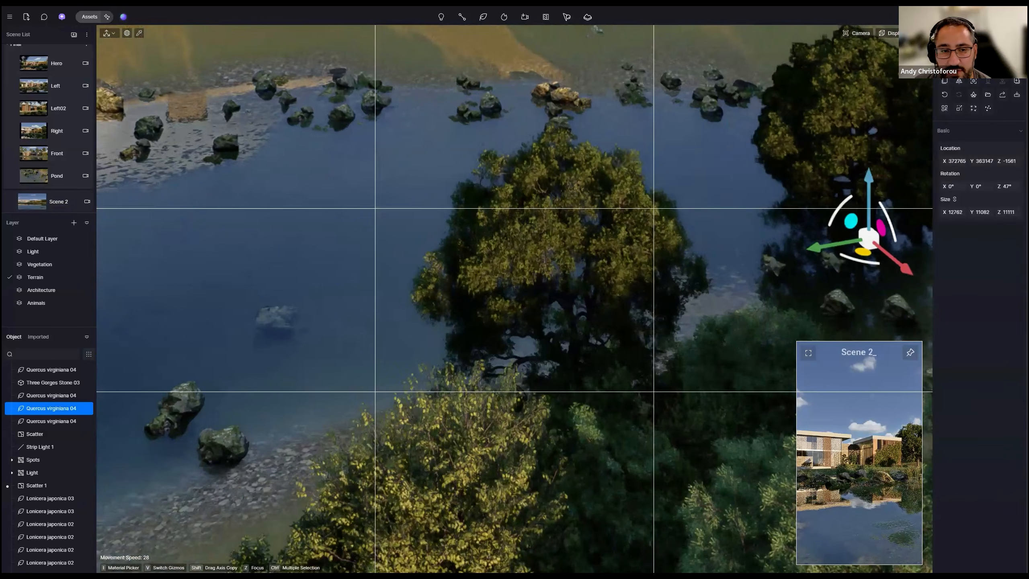
{"action": "left_click_drag", "start_coordinate": [867, 239], "coordinate": [398, 198]}
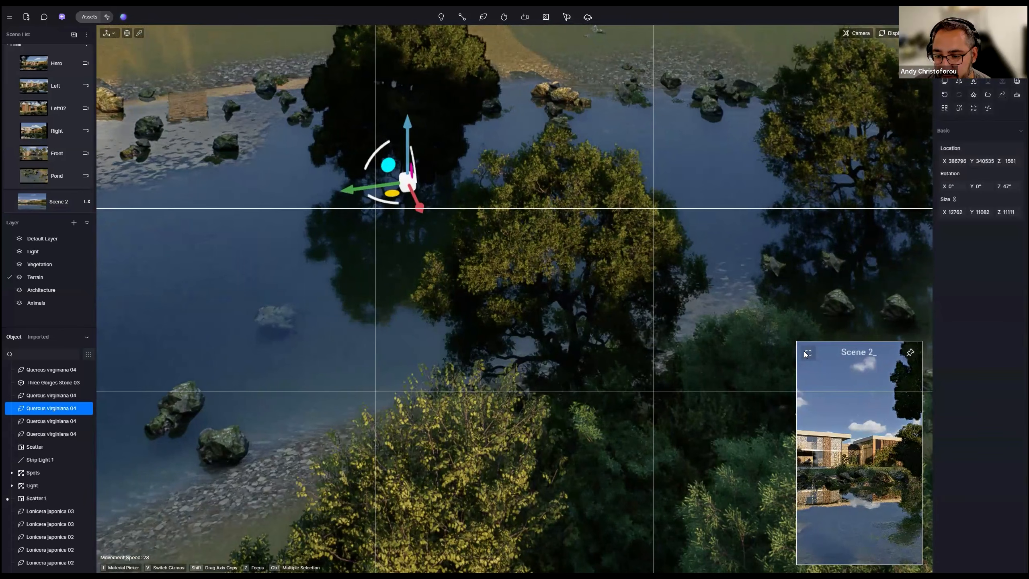
{"action": "left_click", "coordinate": [807, 353]}
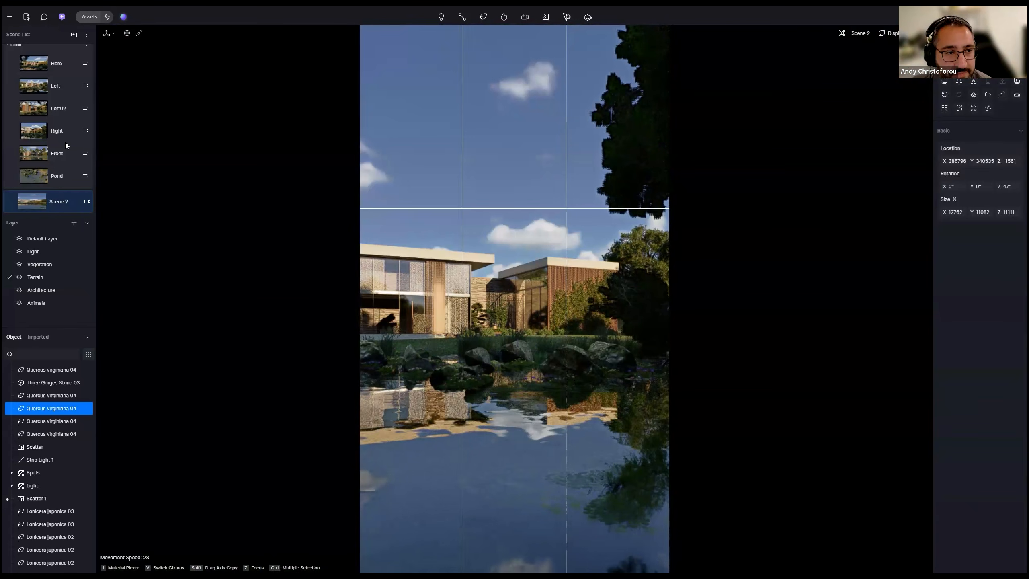
Step: Open the Hero scene's camera and compare its framing at focal lengths of 18, 35 and 85 mm
{"action": "scroll", "coordinate": [56, 152], "scroll_direction": "up", "scroll_amount": 1}
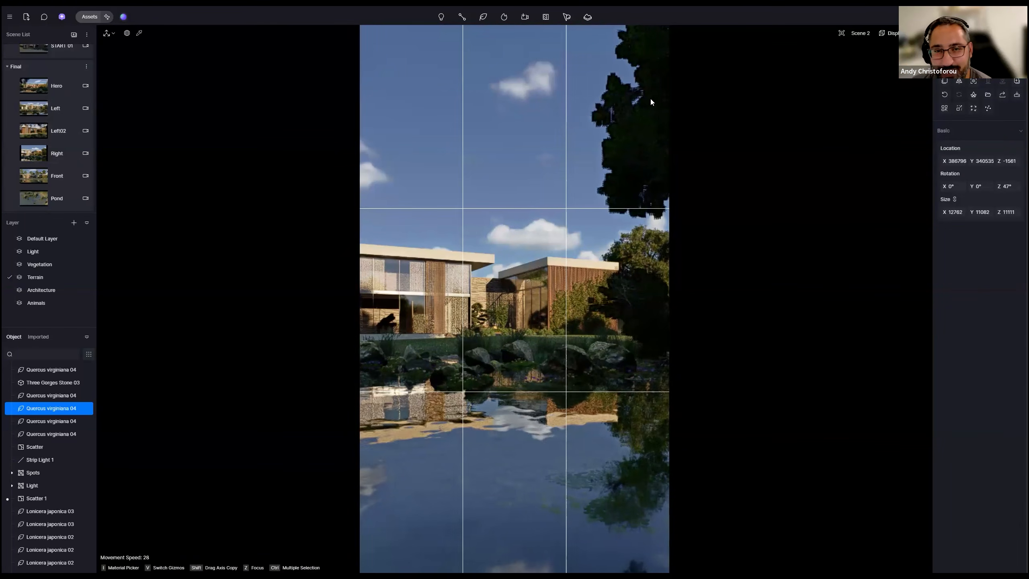
{"action": "left_click", "coordinate": [47, 79]}
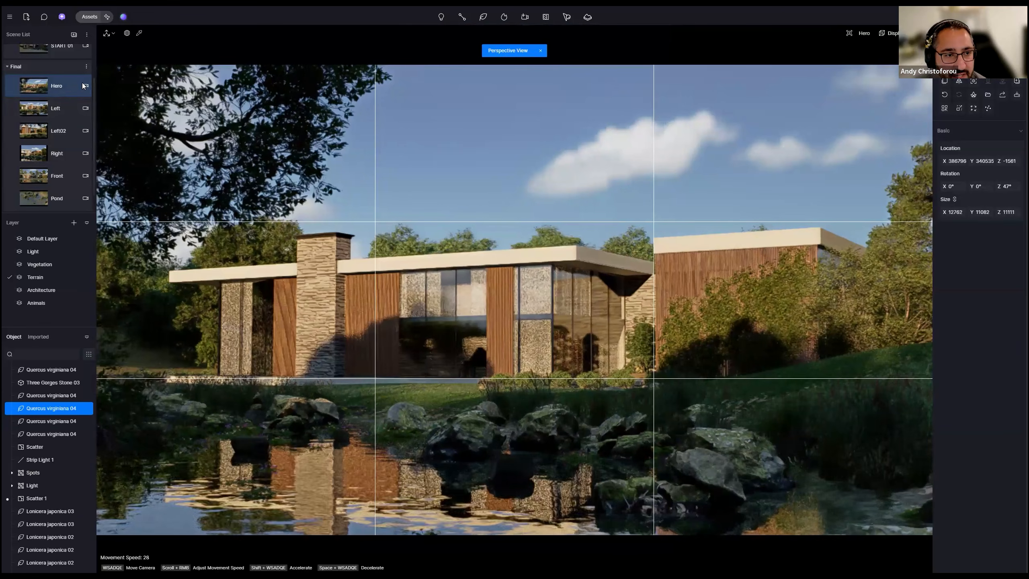
{"action": "left_click", "coordinate": [86, 85]}
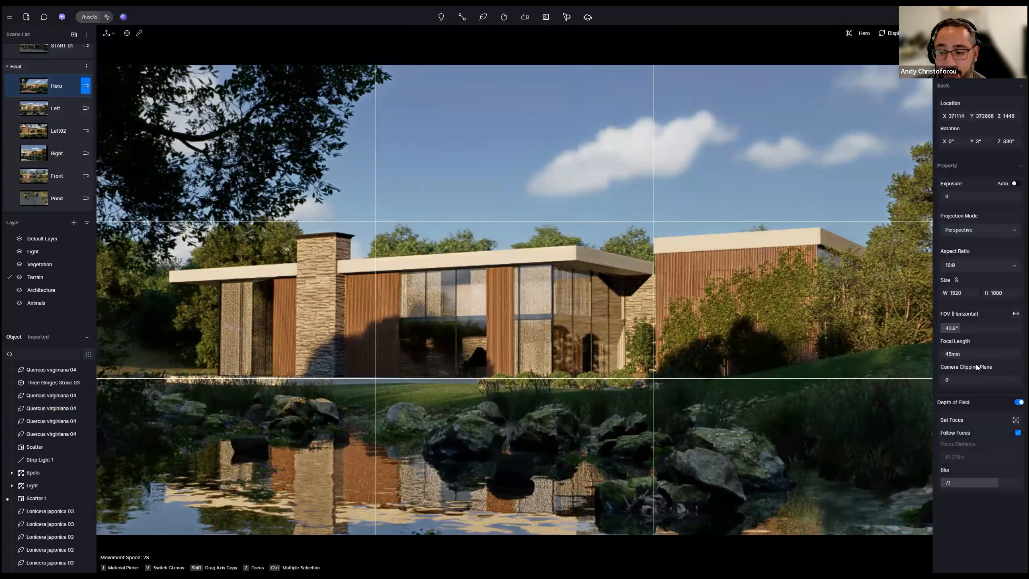
{"action": "left_click", "coordinate": [962, 355]}
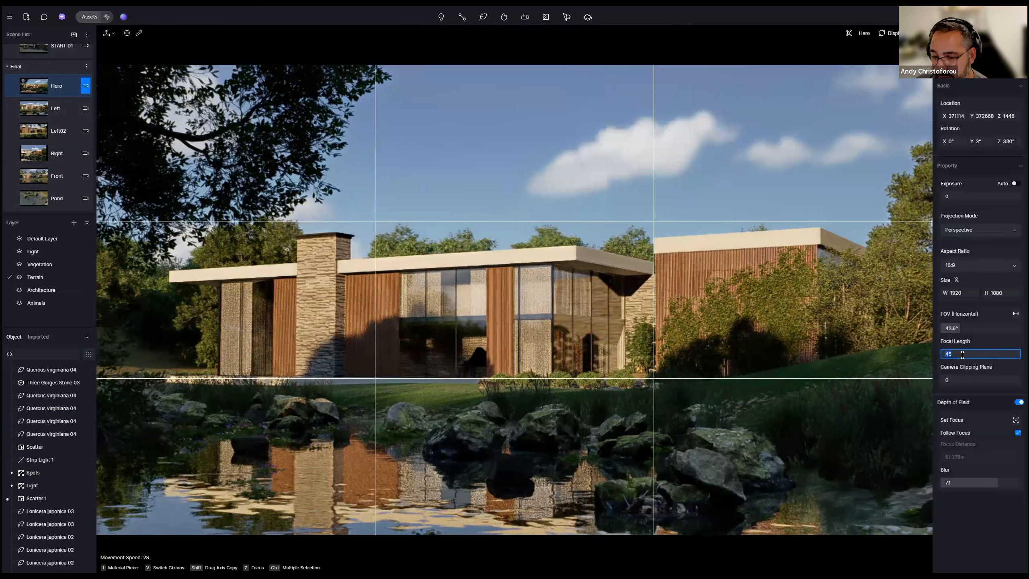
{"action": "type", "text": "18"}
{"action": "key", "text": "Return"}
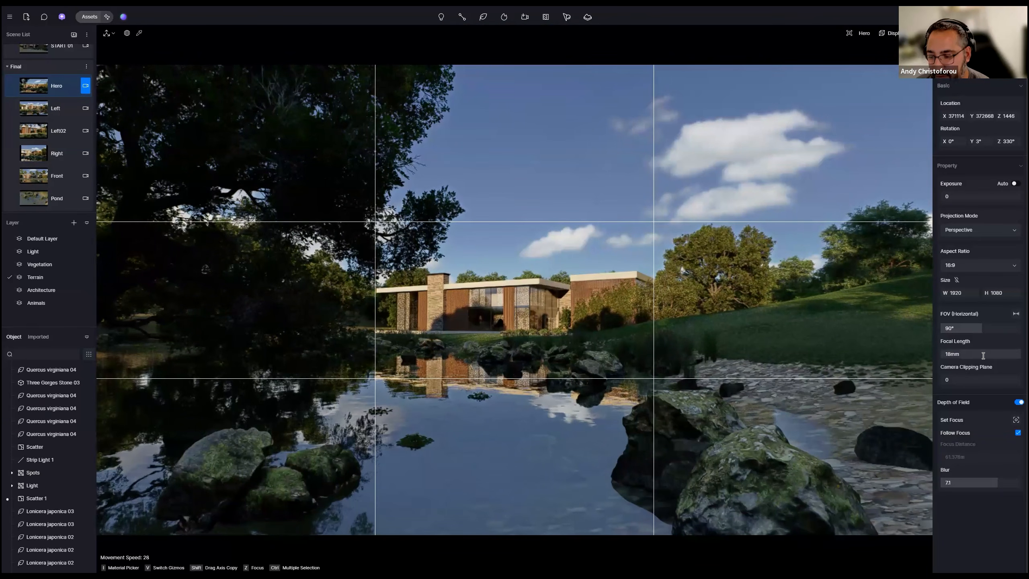
{"action": "key", "text": "Return"}
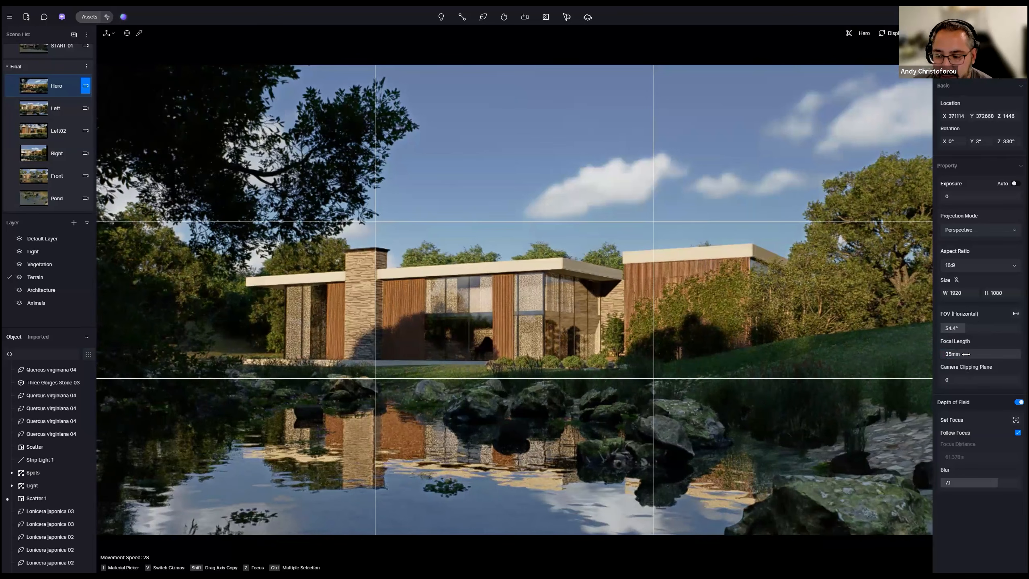
{"action": "left_click_drag", "start_coordinate": [970, 353], "coordinate": [972, 355]}
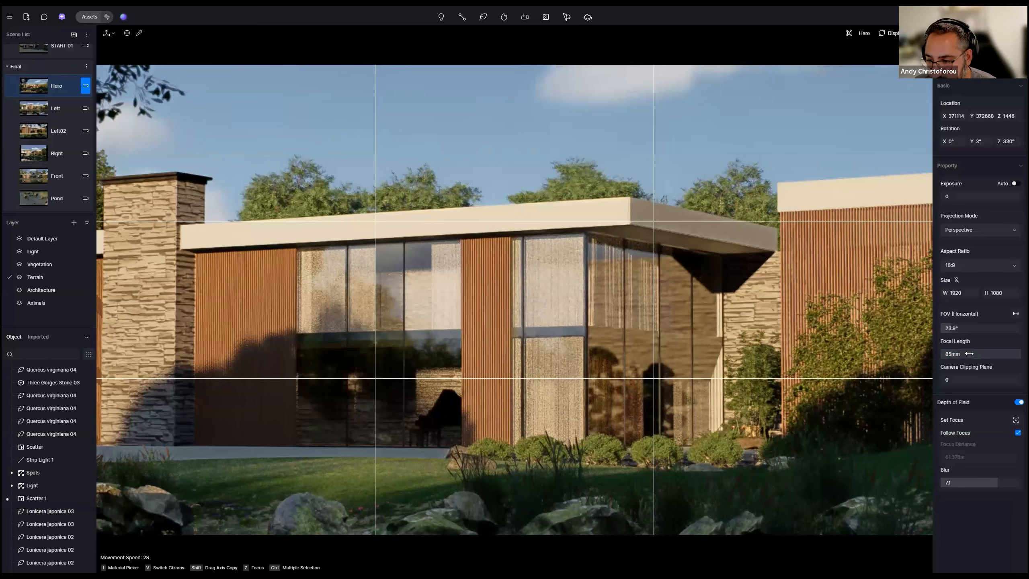
Step: Set the Hero camera's focal length to 22, 28, 35 and finally 50 mm to compare the framing
{"action": "double_click", "coordinate": [969, 354]}
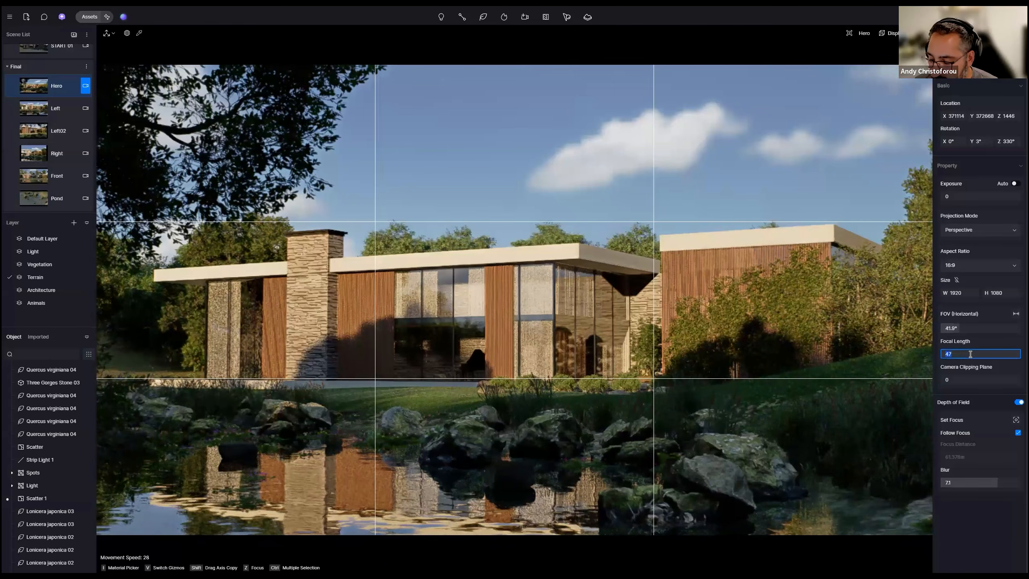
{"action": "type", "text": "22"}
{"action": "key", "text": "Return"}
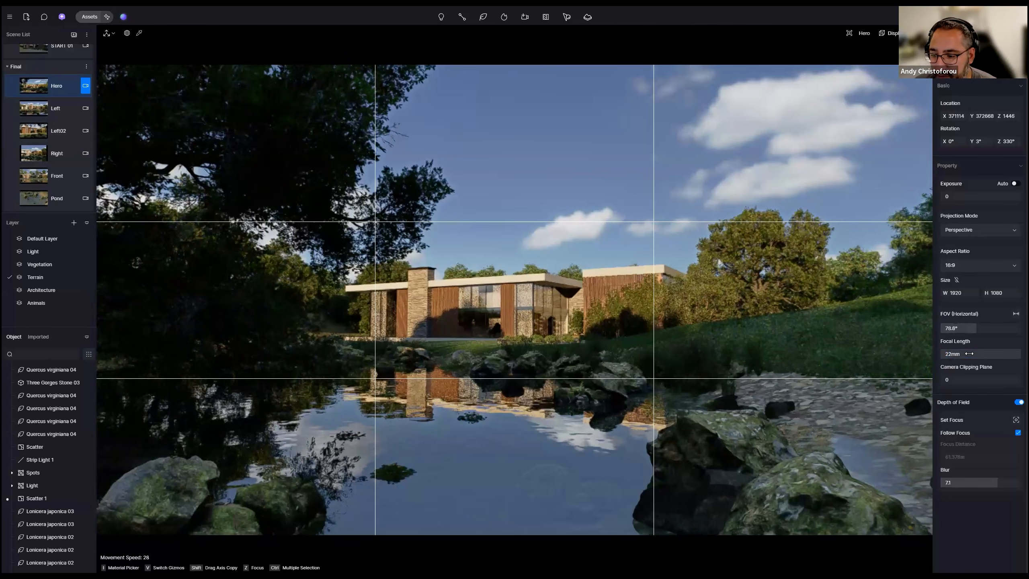
{"action": "double_click", "coordinate": [969, 354]}
{"action": "type", "text": "28"}
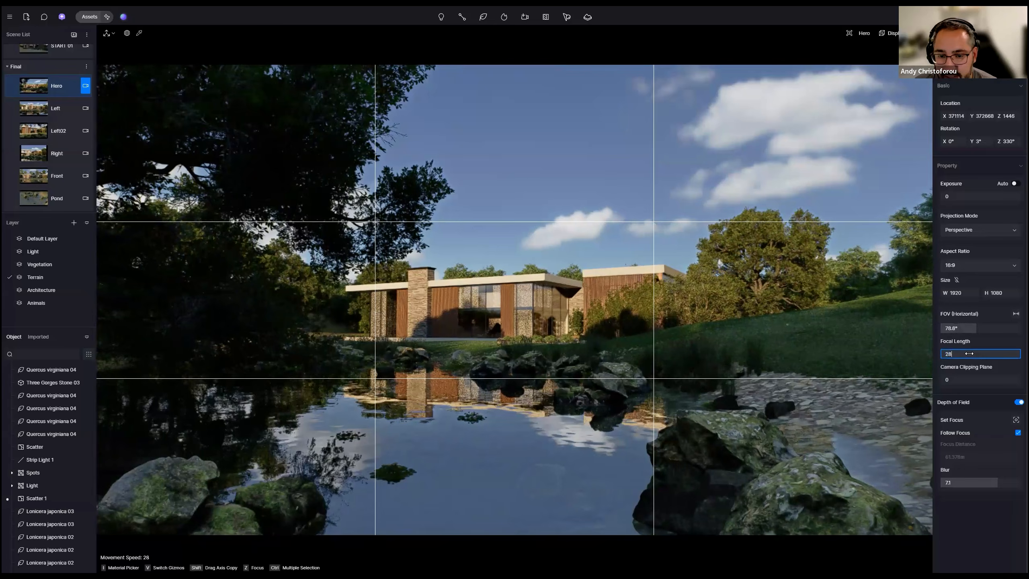
{"action": "key", "text": "Return"}
{"action": "double_click", "coordinate": [970, 353]}
{"action": "type", "text": "35"}
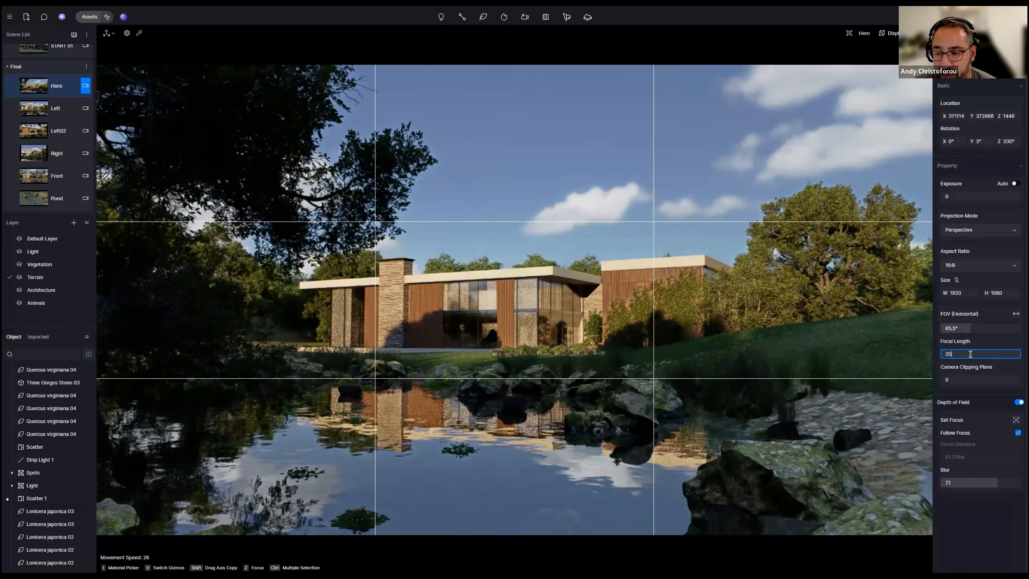
{"action": "key", "text": "Return"}
{"action": "double_click", "coordinate": [971, 354]}
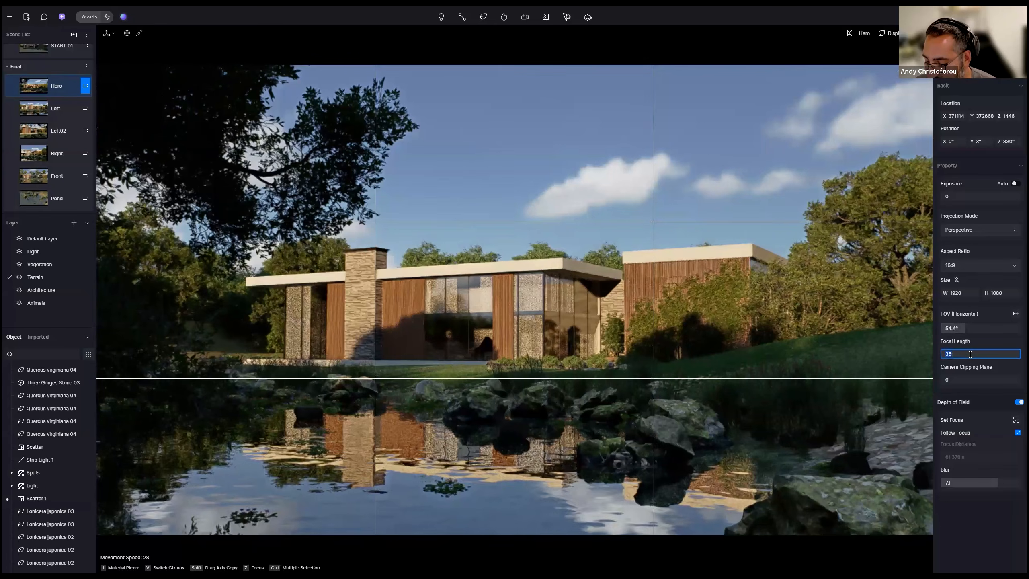
{"action": "type", "text": "50"}
{"action": "key", "text": "Return"}
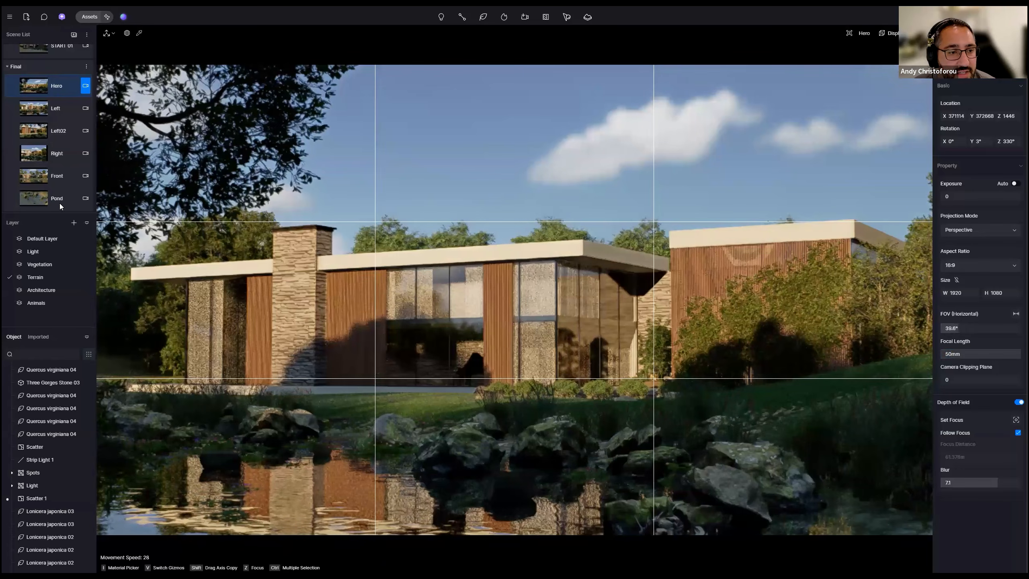
Step: Open the Pond scene's camera and turn off the rule-of-thirds grid overlay
{"action": "left_click", "coordinate": [59, 203]}
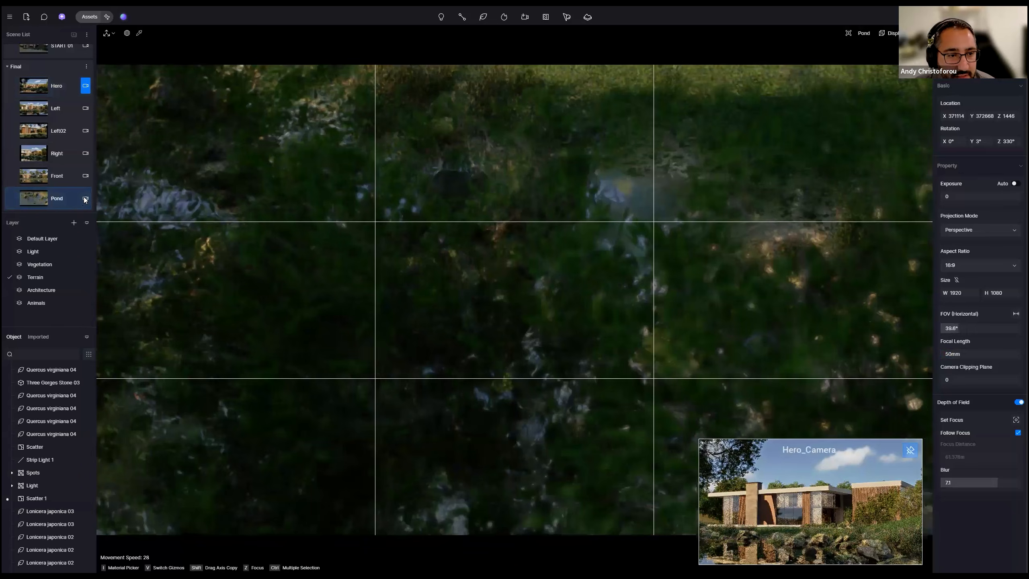
{"action": "left_click", "coordinate": [86, 198]}
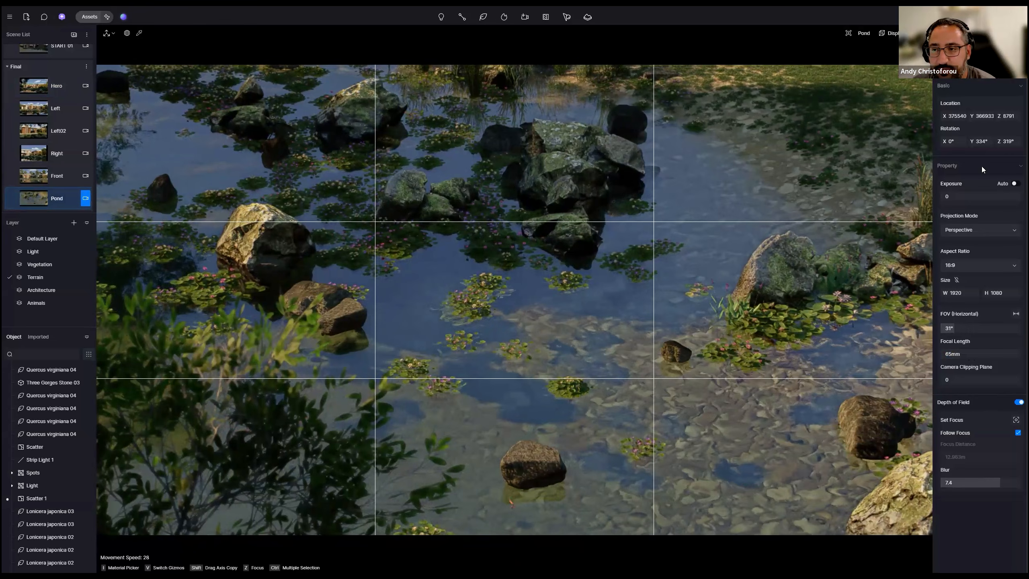
{"action": "left_click", "coordinate": [887, 33]}
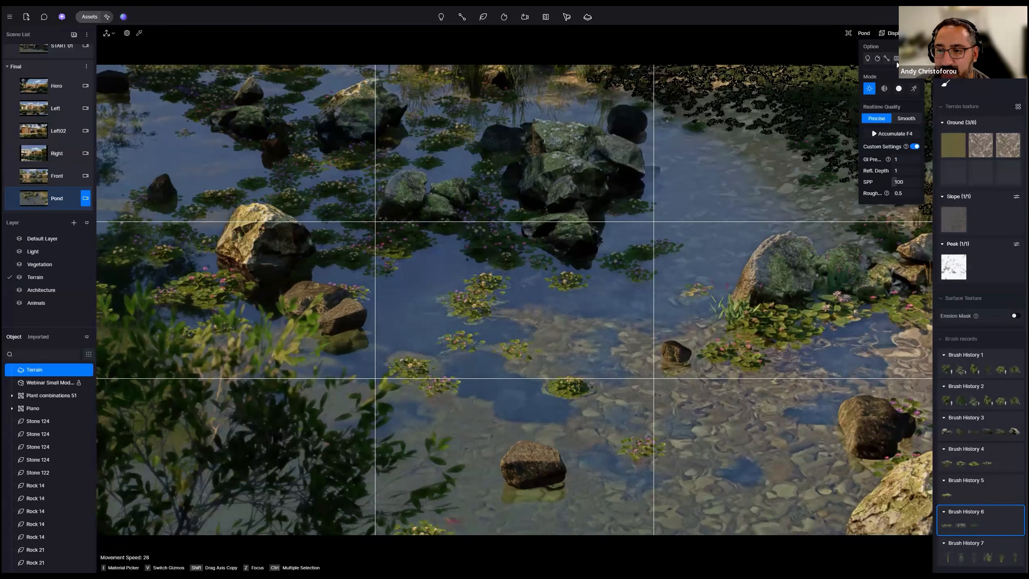
{"action": "left_click", "coordinate": [916, 58]}
{"action": "right_click", "coordinate": [753, 113]}
{"action": "key", "text": "Escape"}
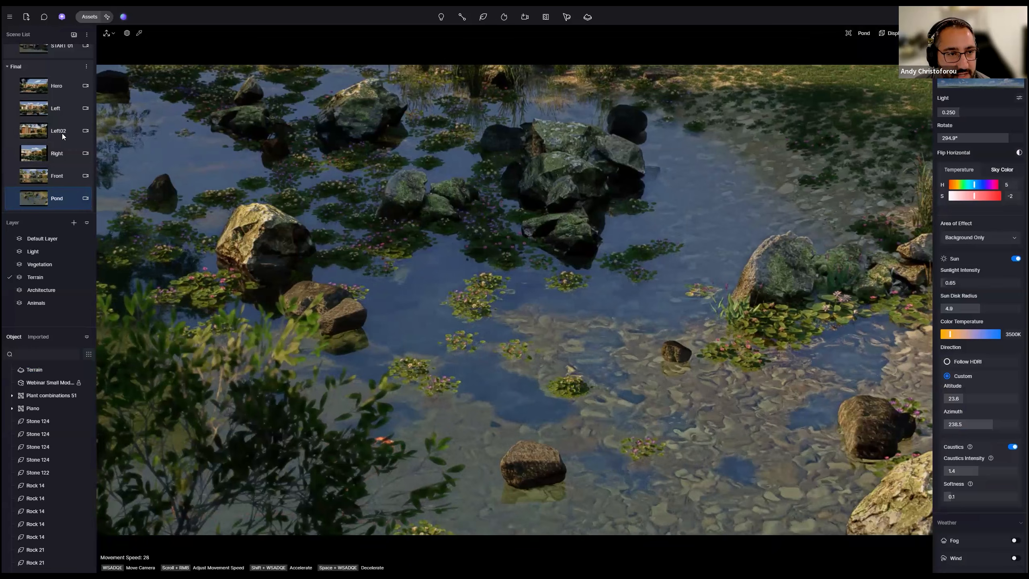
Step: Starting from the Hero scene, move inside the house to frame the piano, save the view as a new scene and open its camera
{"action": "left_click", "coordinate": [64, 90]}
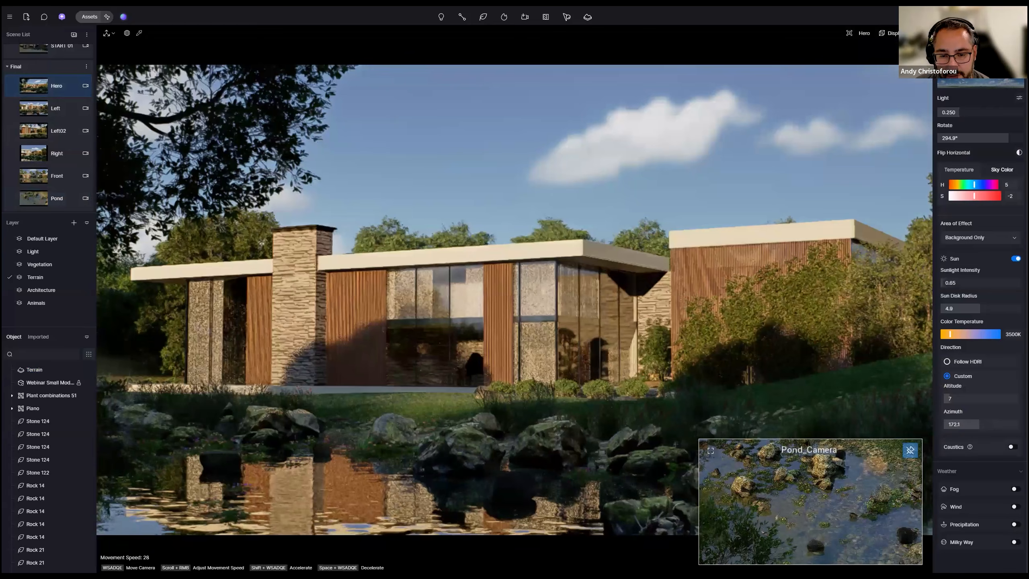
{"action": "key", "text": "w"}
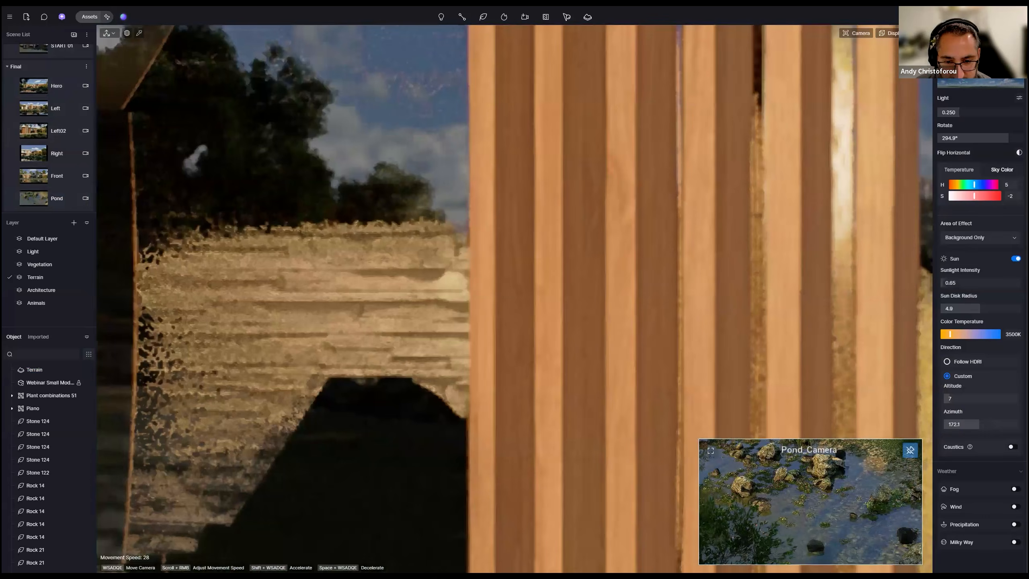
{"action": "key", "text": "w"}
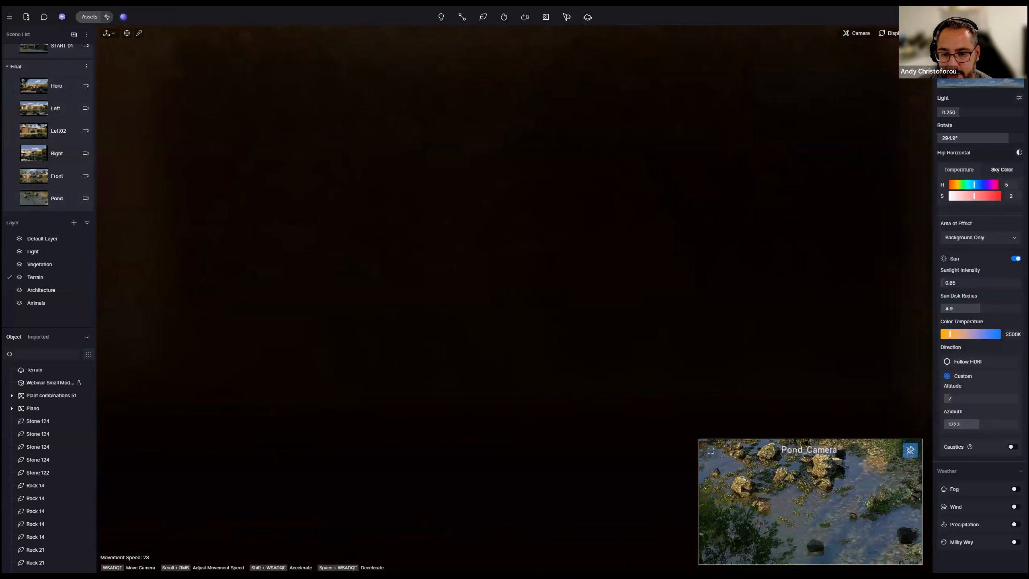
{"action": "key", "text": "s"}
{"action": "right_click_drag", "start_coordinate": [308, 281], "coordinate": [197, 280]}
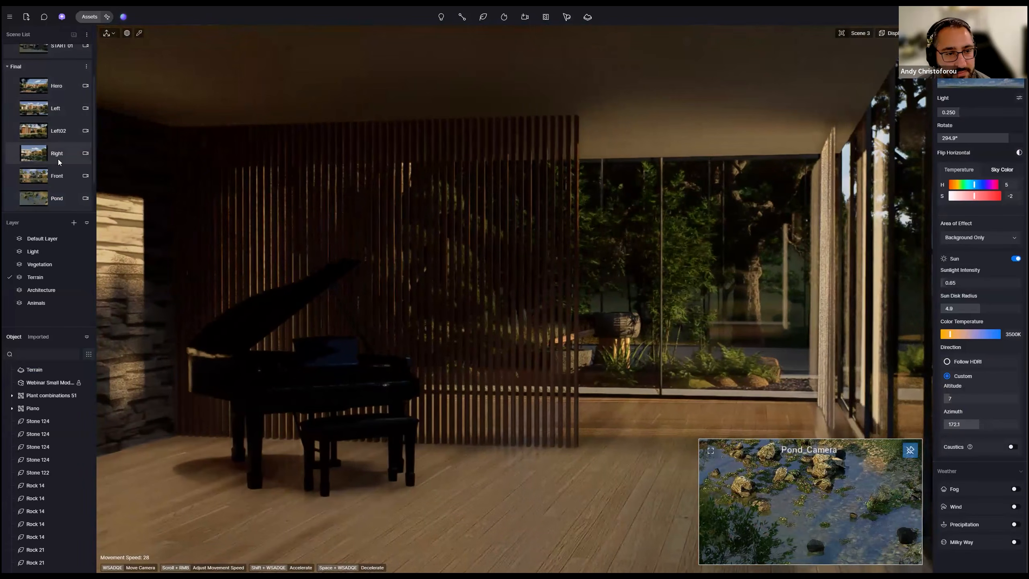
{"action": "scroll", "coordinate": [58, 159], "scroll_direction": "down", "scroll_amount": 1}
{"action": "left_click", "coordinate": [75, 202]}
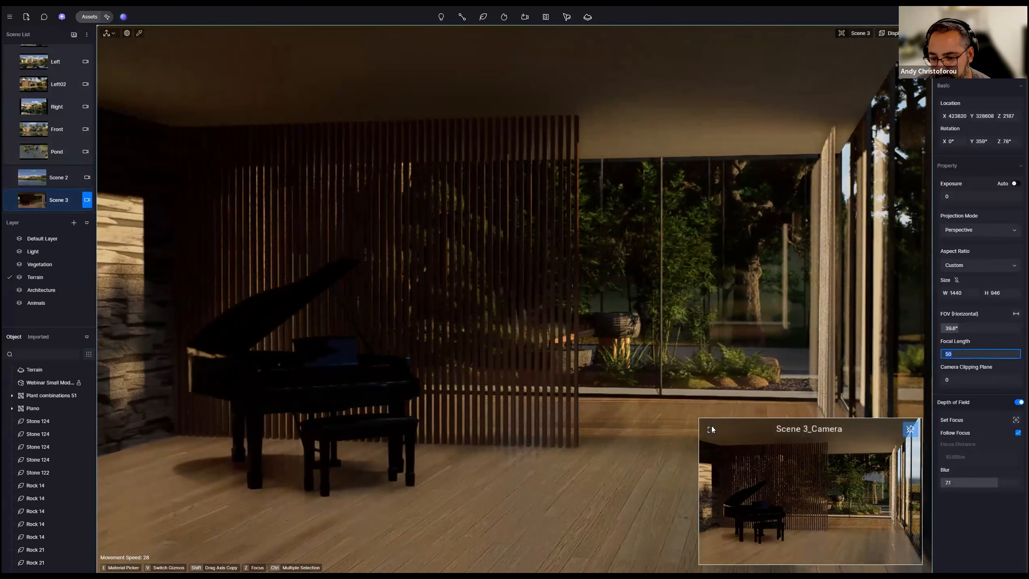
{"action": "left_click", "coordinate": [710, 429]}
Step: Set the interior piano camera's focal length to 22, 35, 45 and finally 25 mm to compare the framing
{"action": "left_click", "coordinate": [972, 354]}
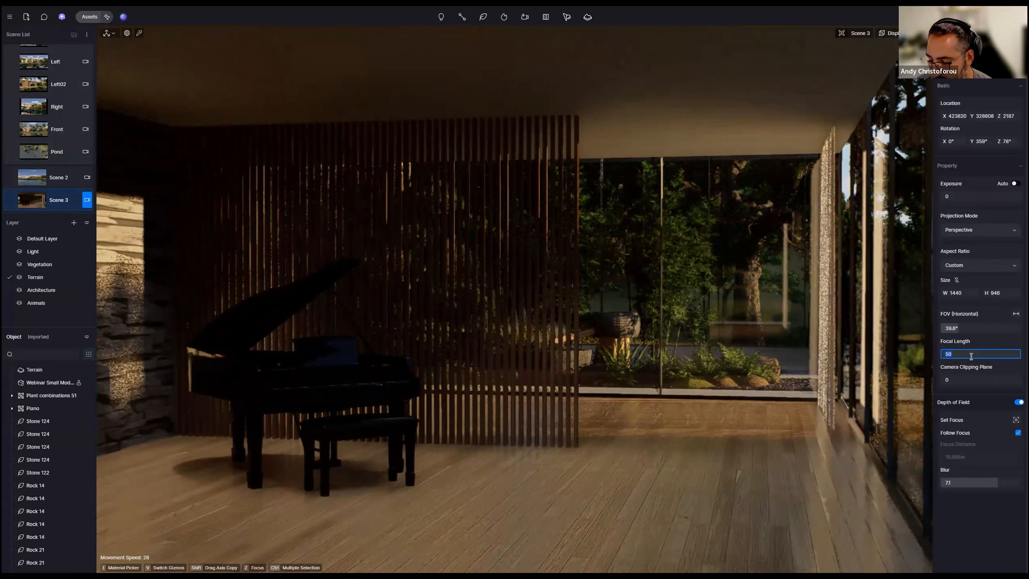
{"action": "type", "text": "22"}
{"action": "key", "text": "Return"}
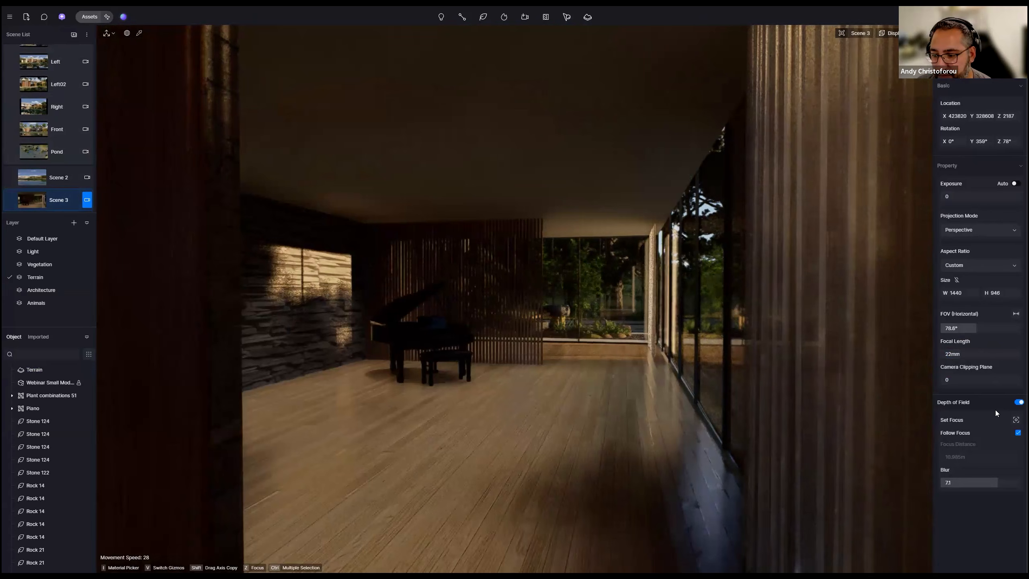
{"action": "left_click", "coordinate": [977, 355]}
{"action": "type", "text": "35"}
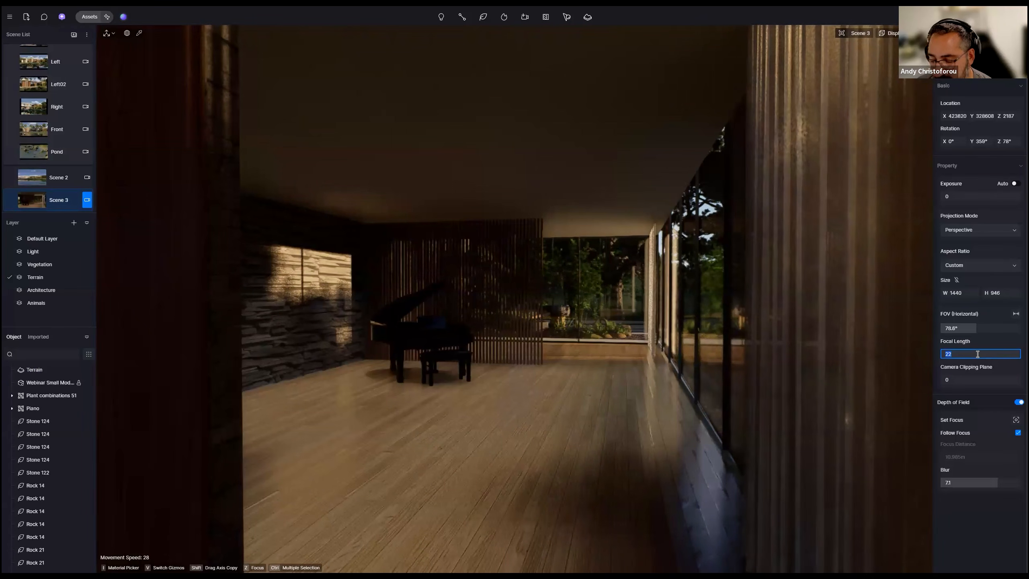
{"action": "key", "text": "Return"}
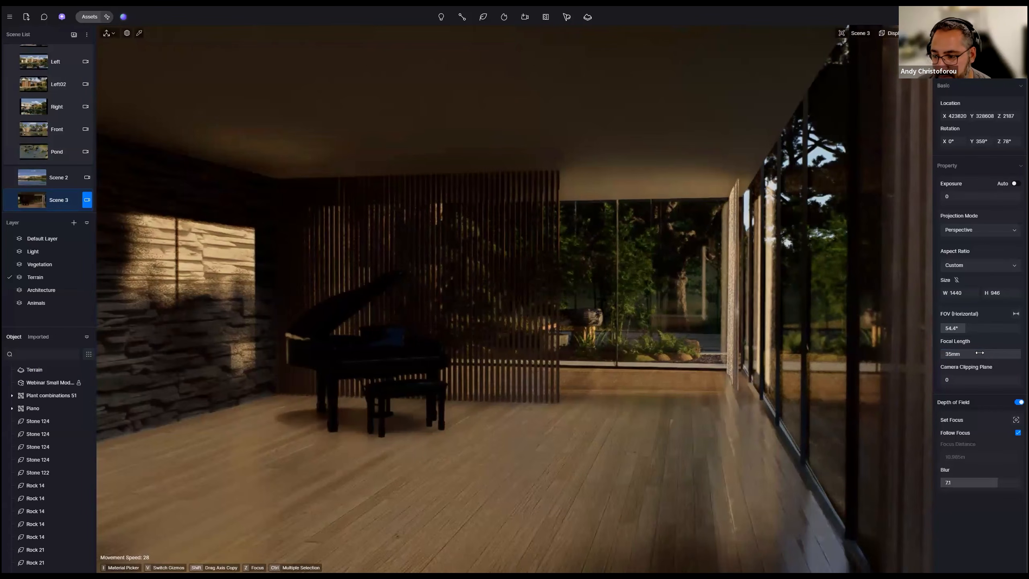
{"action": "left_click", "coordinate": [980, 353]}
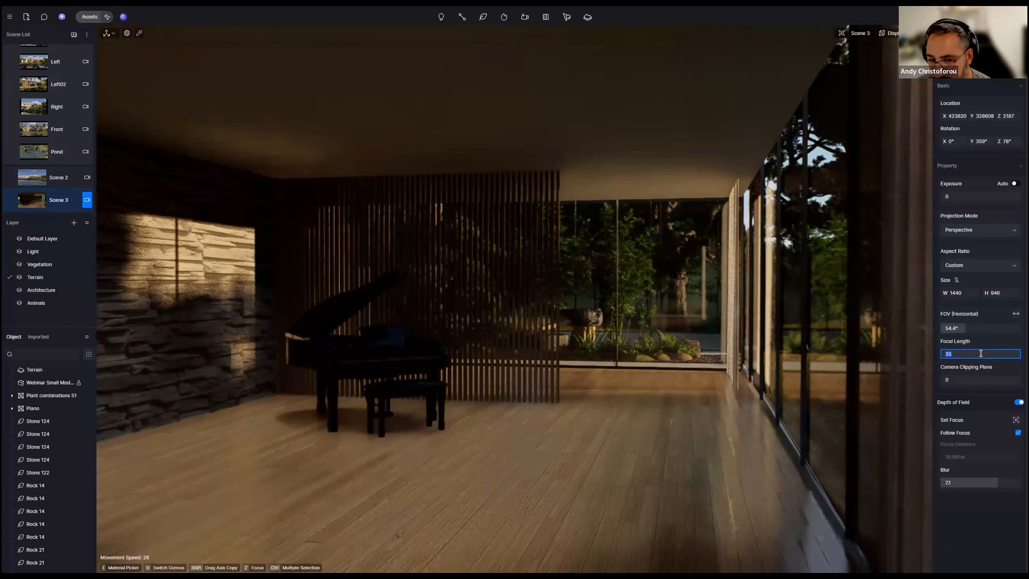
{"action": "type", "text": "45mm"}
{"action": "key", "text": "Return"}
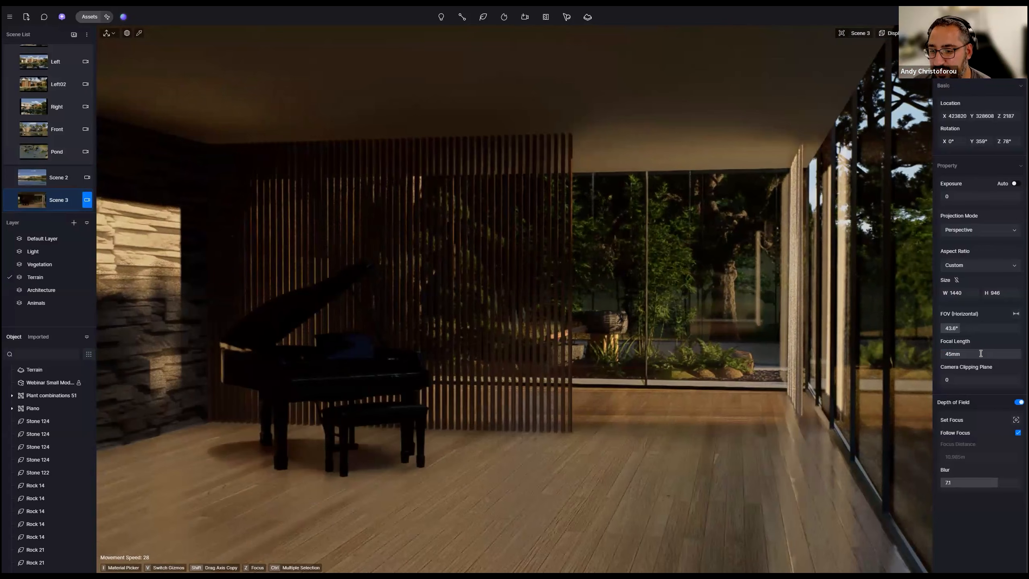
{"action": "left_click", "coordinate": [981, 353]}
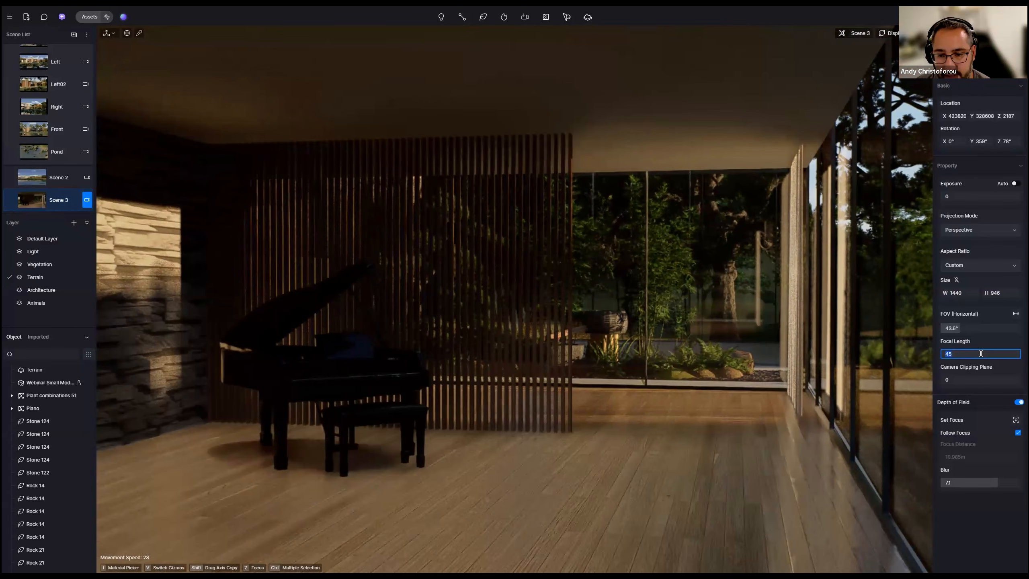
{"action": "type", "text": "25"}
{"action": "key", "text": "Return"}
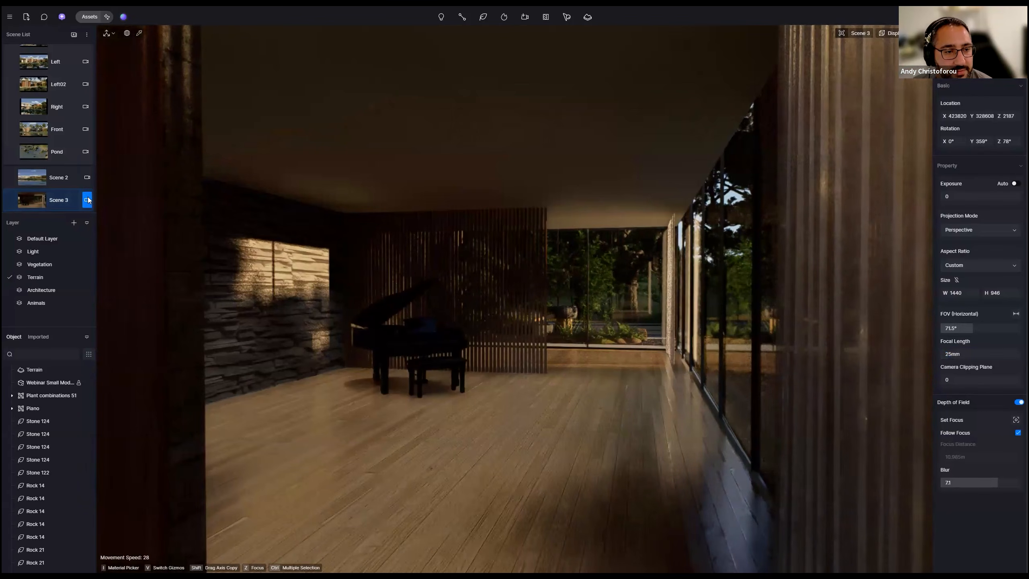
Step: Return to the Pond scene
{"action": "left_click", "coordinate": [75, 148]}
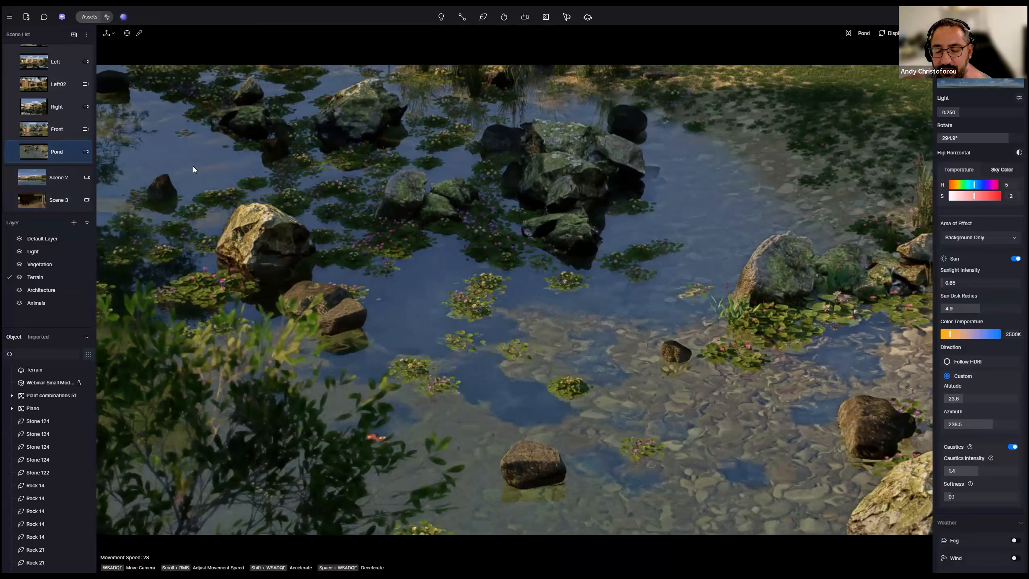
Step: Open the Right scene's camera, enter image render mode and open the View 1 render in AI Post-Processing
{"action": "left_click", "coordinate": [85, 106]}
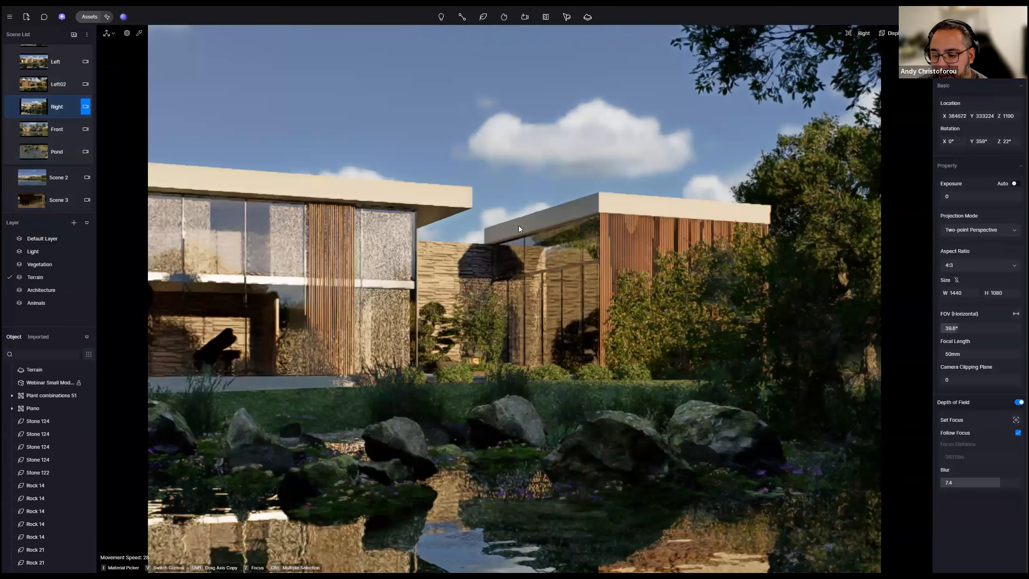
{"action": "right_click_drag", "start_coordinate": [519, 229], "coordinate": [526, 229]}
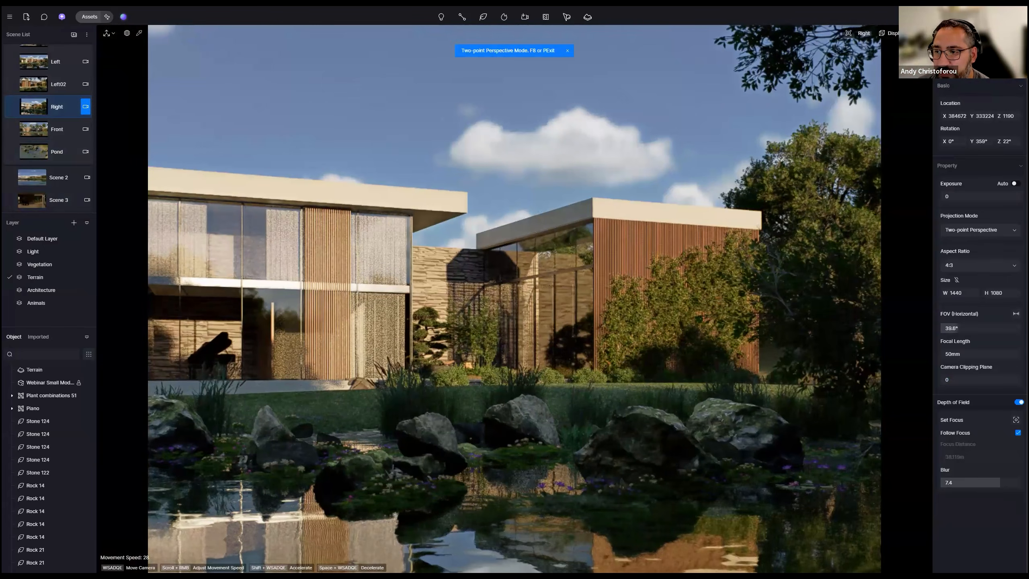
{"action": "left_click", "coordinate": [928, 16]}
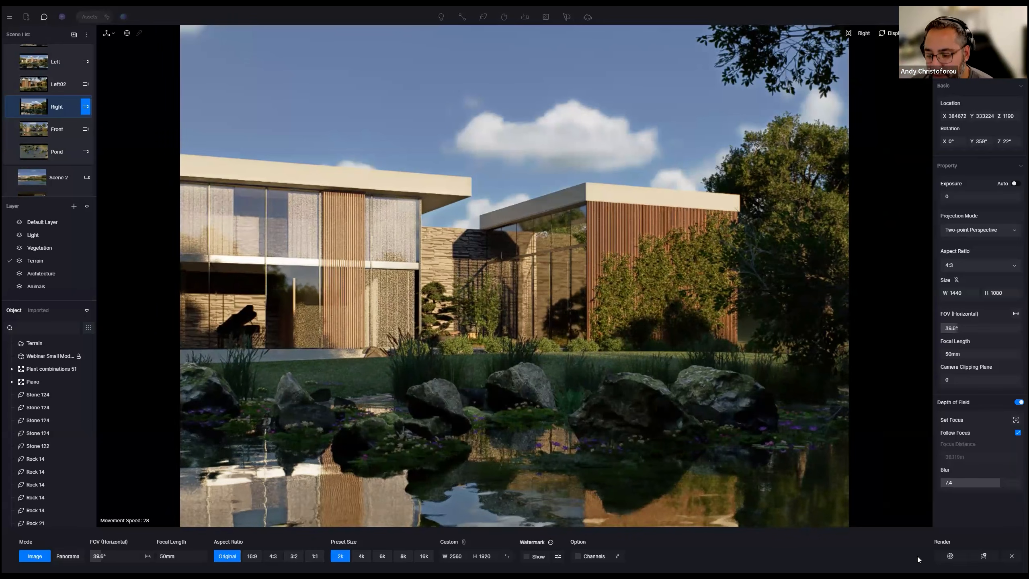
{"action": "left_click", "coordinate": [916, 17]}
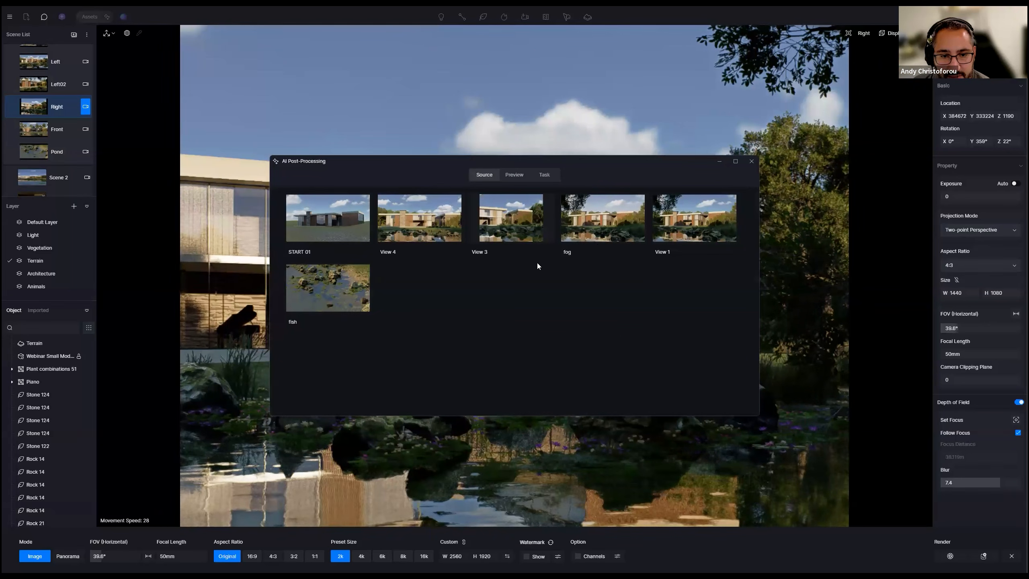
{"action": "left_click", "coordinate": [696, 235]}
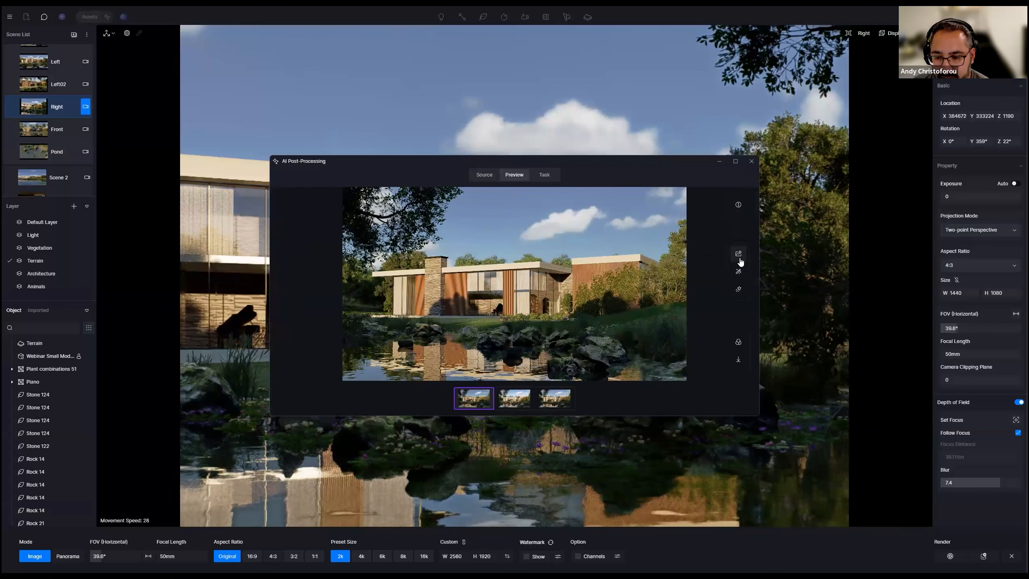
Step: Show the AI Enhancer options and try the realistic Style Transfer from Reference with a Style Transfer Weight of 0.2
{"action": "left_click", "coordinate": [738, 258]}
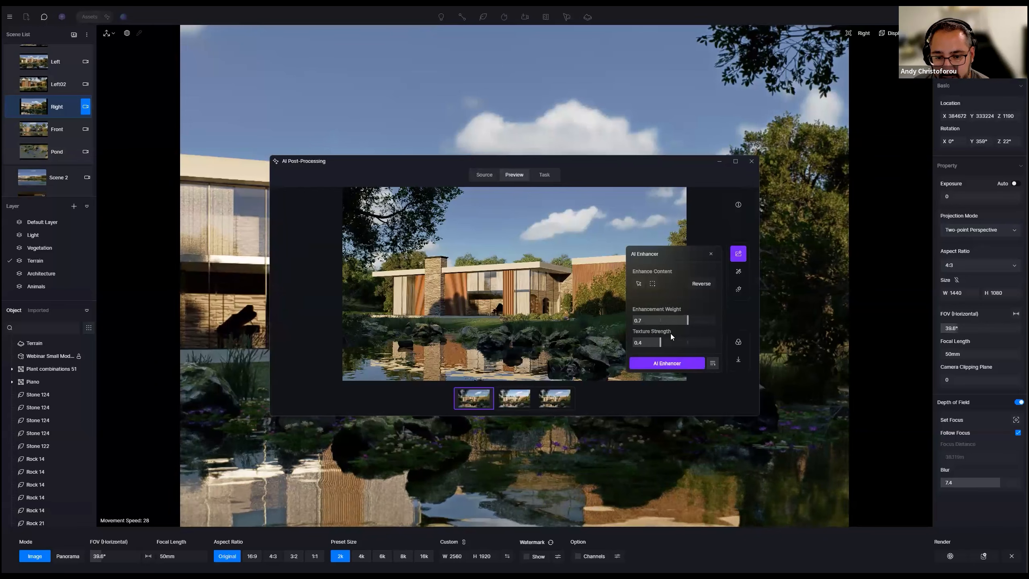
{"action": "left_click", "coordinate": [739, 272]}
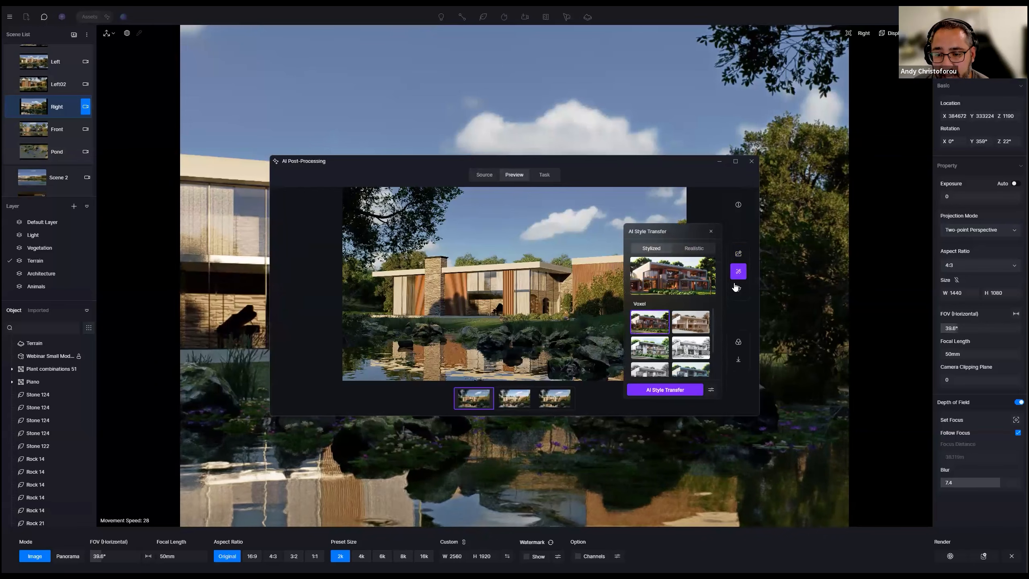
{"action": "left_click", "coordinate": [702, 255]}
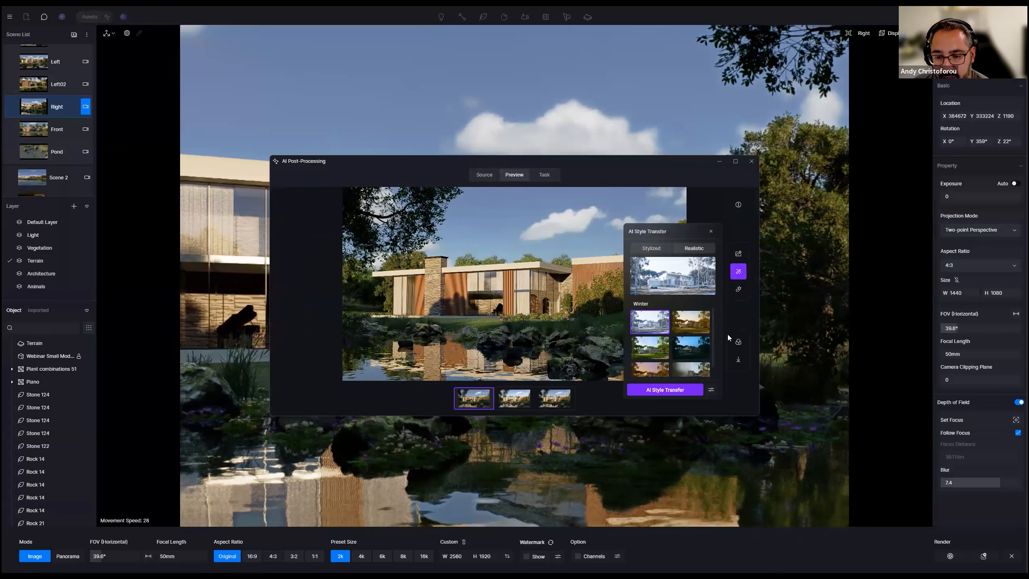
{"action": "left_click", "coordinate": [711, 390]}
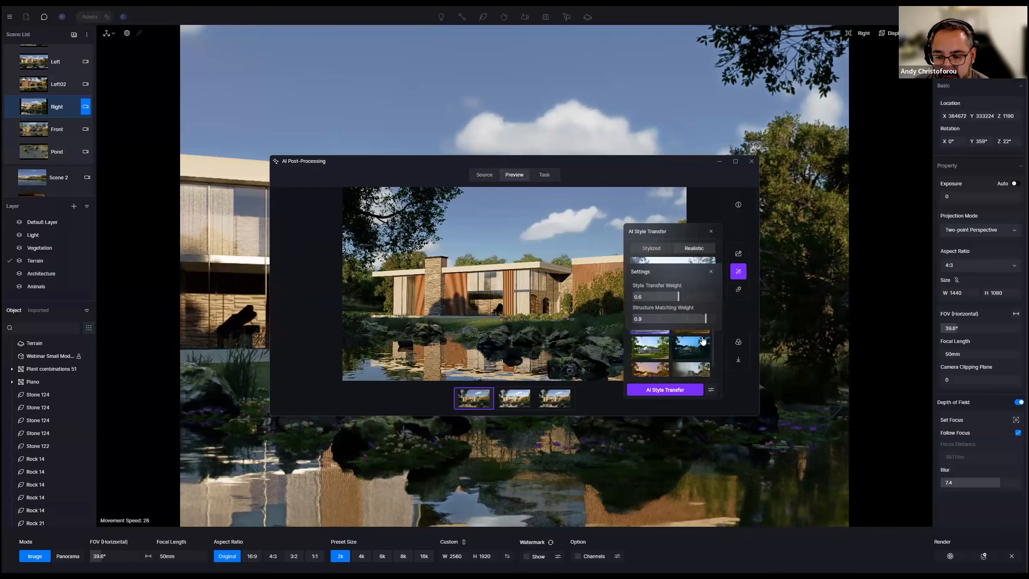
{"action": "left_click", "coordinate": [701, 373]}
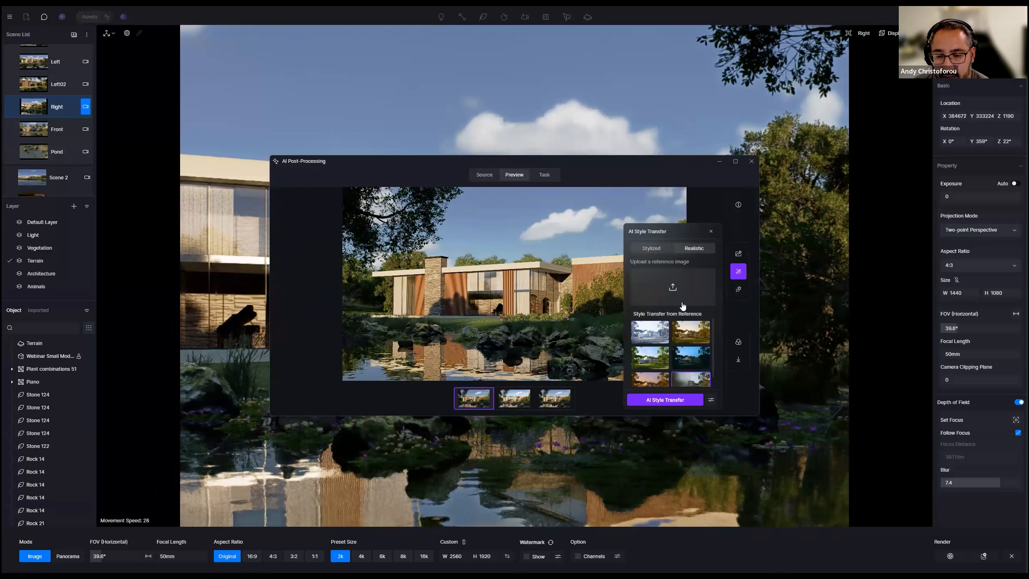
{"action": "left_click", "coordinate": [711, 400]}
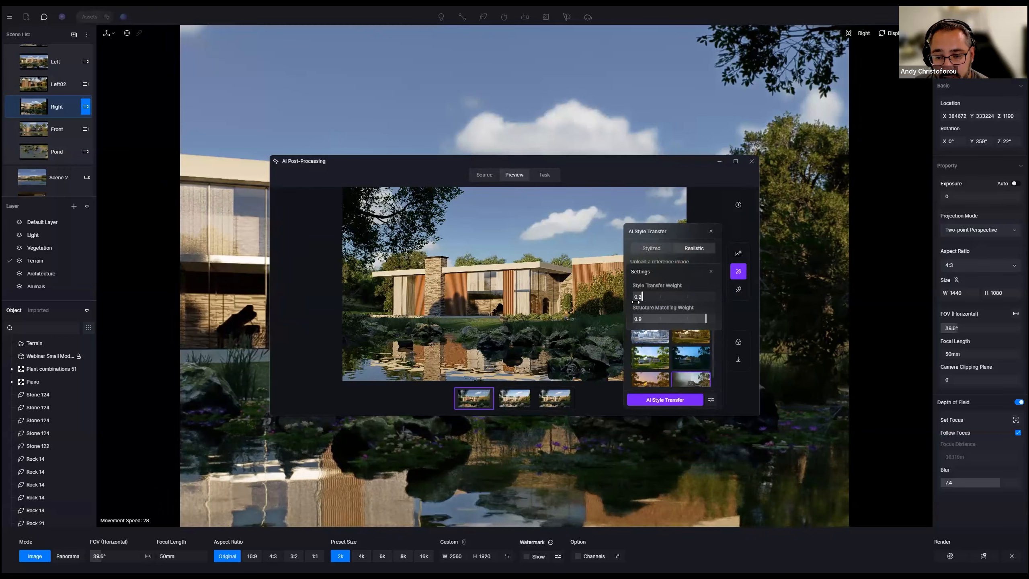
Step: Examine the third version of View 1, reading its details and comparing the render before and after style transfer
{"action": "left_click", "coordinate": [555, 397]}
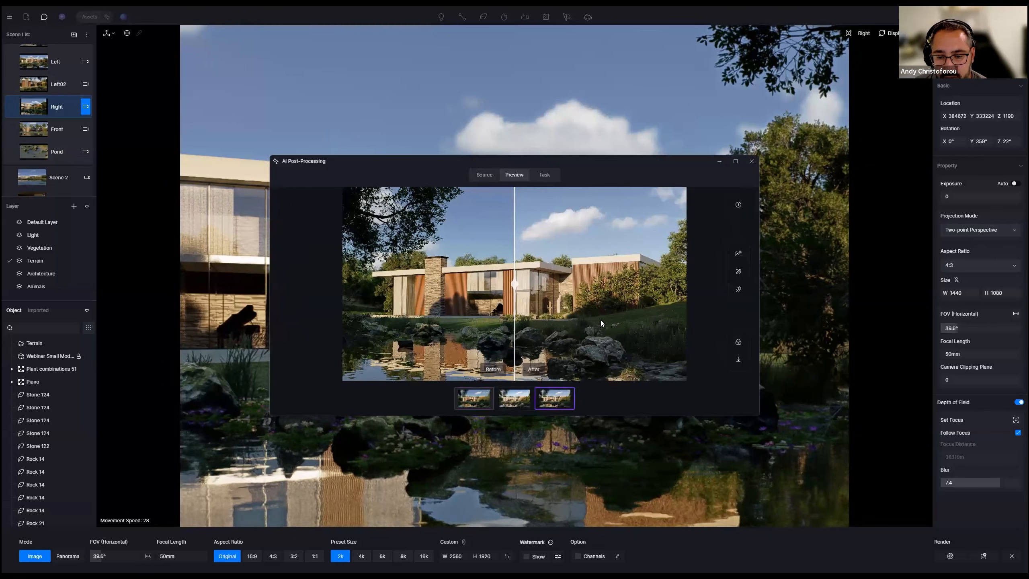
{"action": "left_click", "coordinate": [743, 209]}
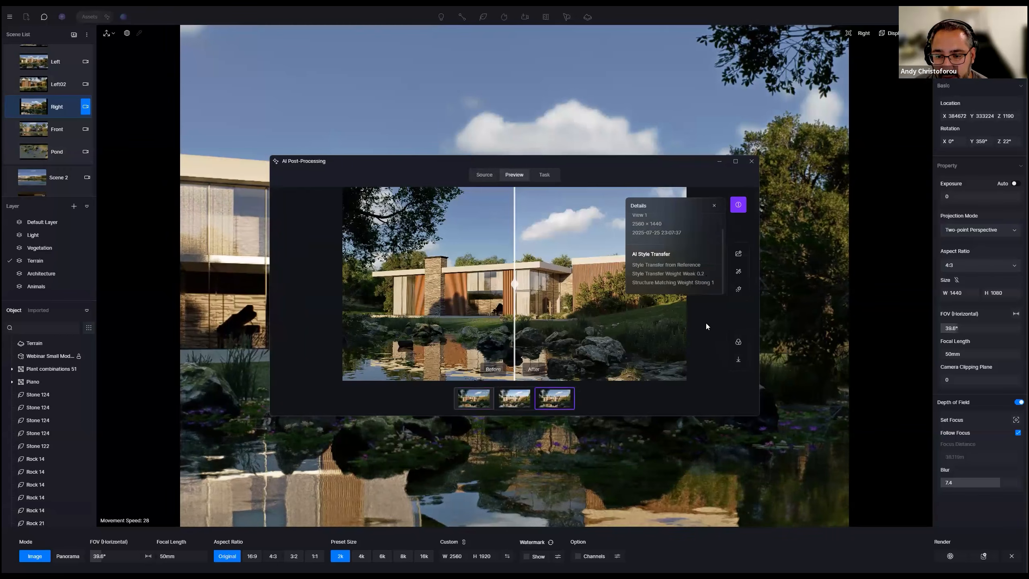
{"action": "scroll", "coordinate": [560, 342], "scroll_direction": "up", "scroll_amount": 5}
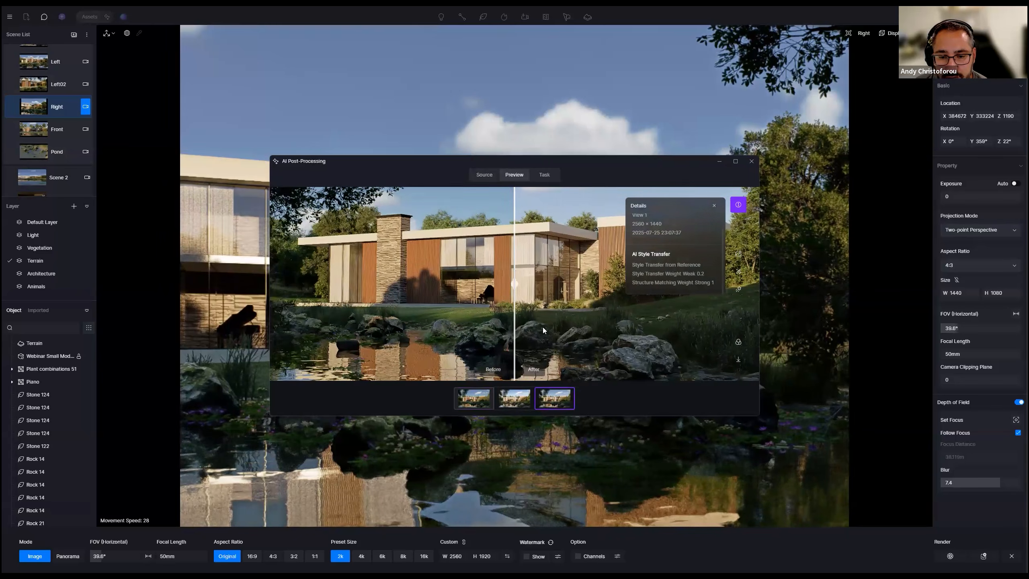
{"action": "scroll", "coordinate": [546, 318], "scroll_direction": "up", "scroll_amount": 2}
{"action": "left_click_drag", "start_coordinate": [515, 325], "coordinate": [273, 316]}
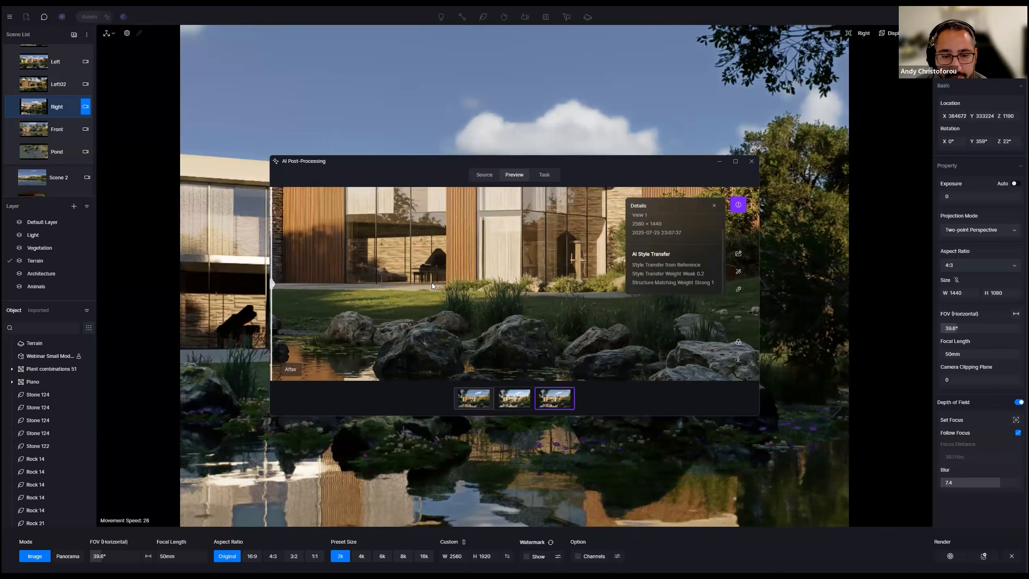
{"action": "scroll", "coordinate": [436, 284], "scroll_direction": "down", "scroll_amount": 3}
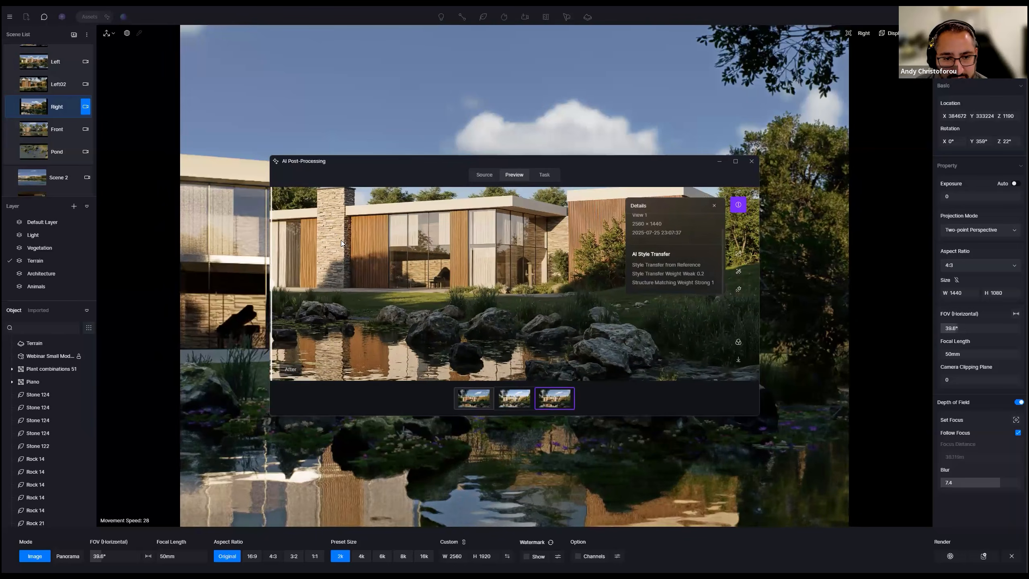
{"action": "scroll", "coordinate": [474, 290], "scroll_direction": "down", "scroll_amount": 5}
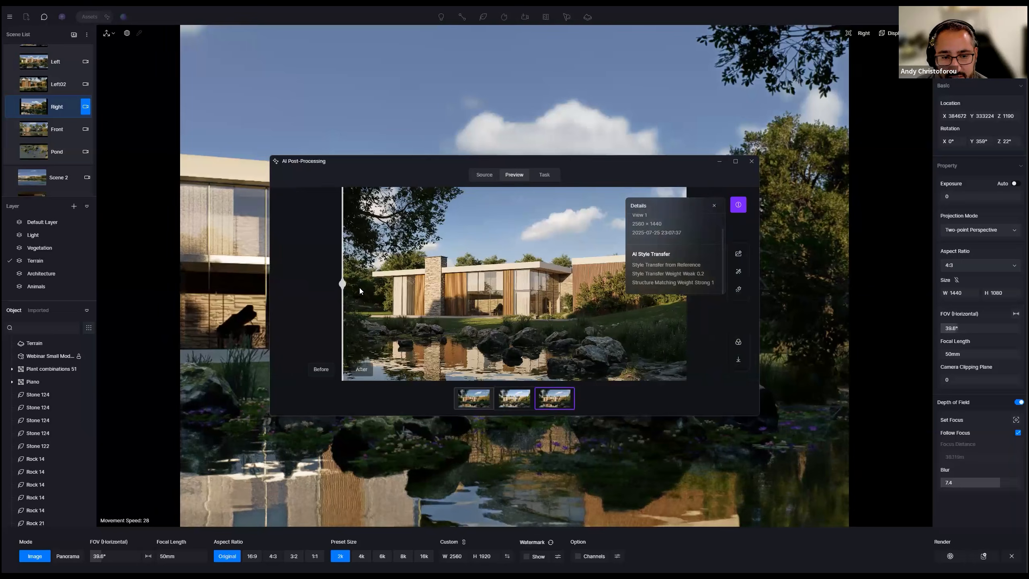
Step: Examine the second version of View 1, reading its style transfer details and comparing the whole image before and after
{"action": "left_click", "coordinate": [515, 399]}
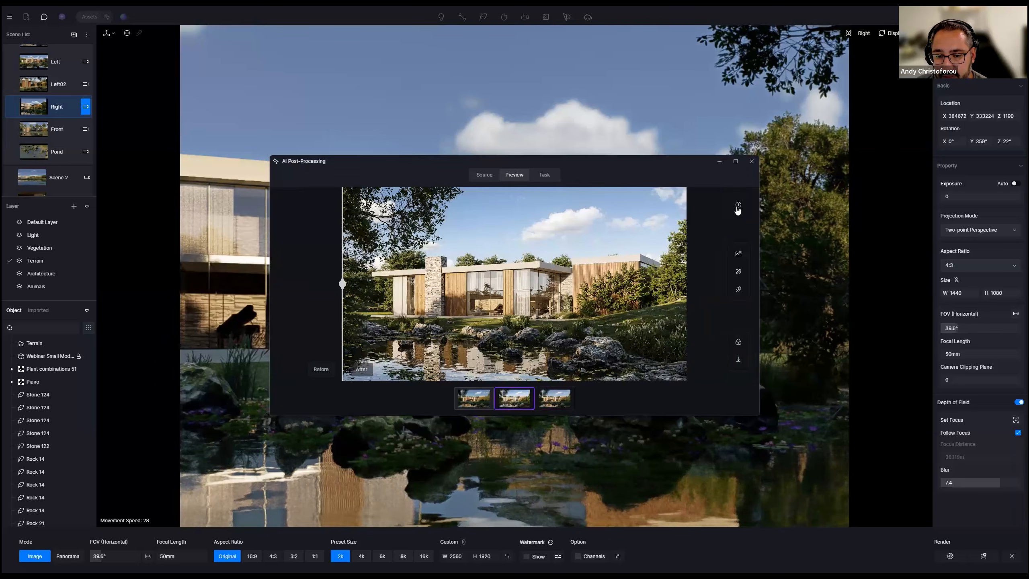
{"action": "left_click", "coordinate": [737, 205]}
{"action": "scroll", "coordinate": [701, 275], "scroll_direction": "down", "scroll_amount": 1}
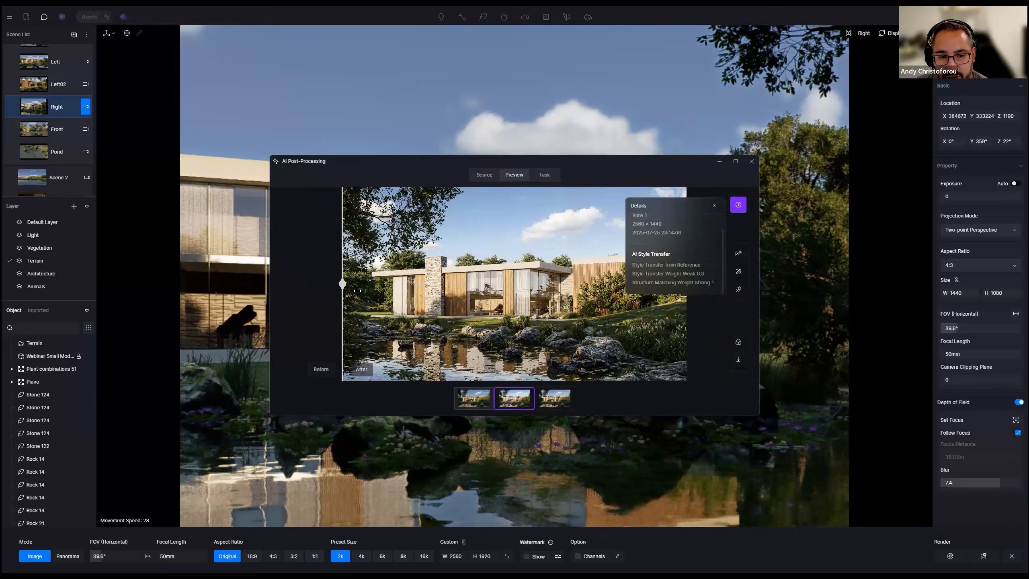
{"action": "left_click_drag", "start_coordinate": [357, 290], "coordinate": [487, 290]}
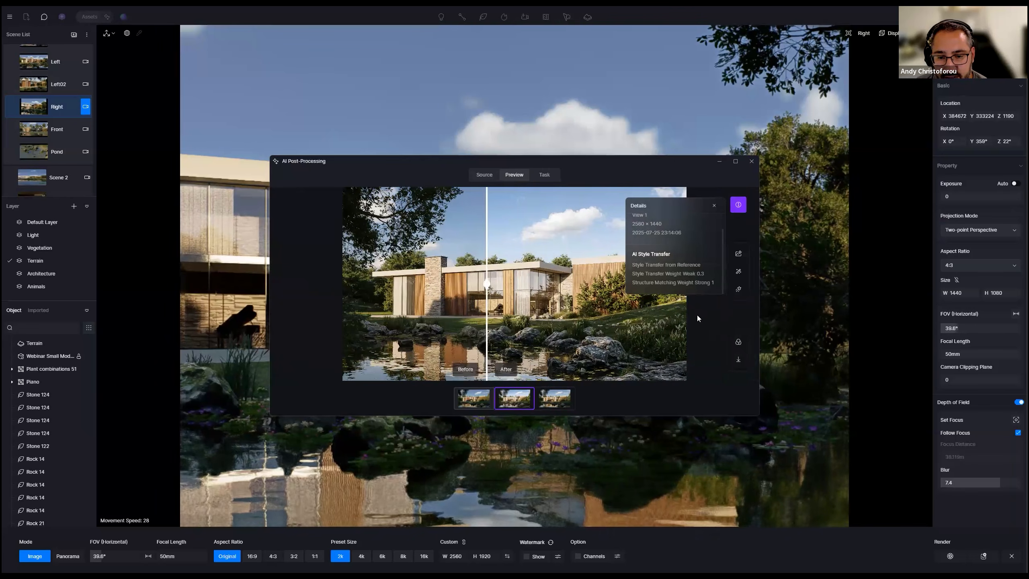
{"action": "left_click_drag", "start_coordinate": [697, 318], "coordinate": [343, 328]}
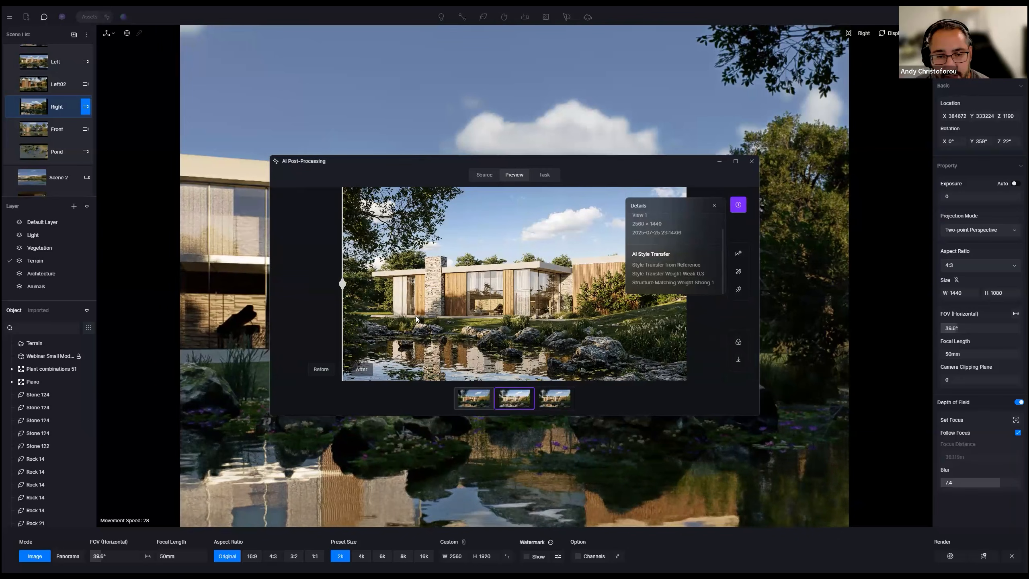
{"action": "left_click_drag", "start_coordinate": [369, 284], "coordinate": [343, 283]}
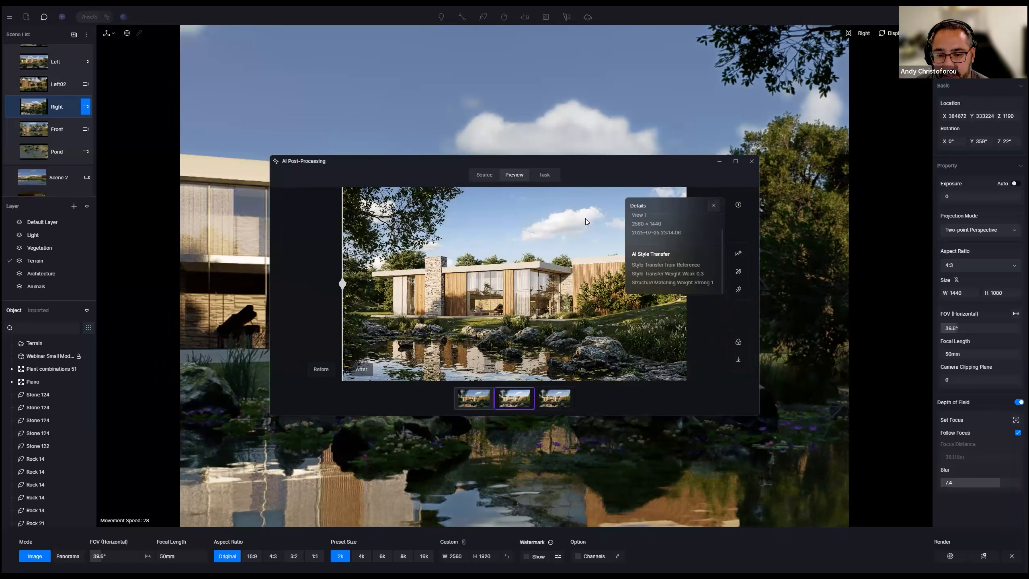
{"action": "left_click", "coordinate": [715, 205]}
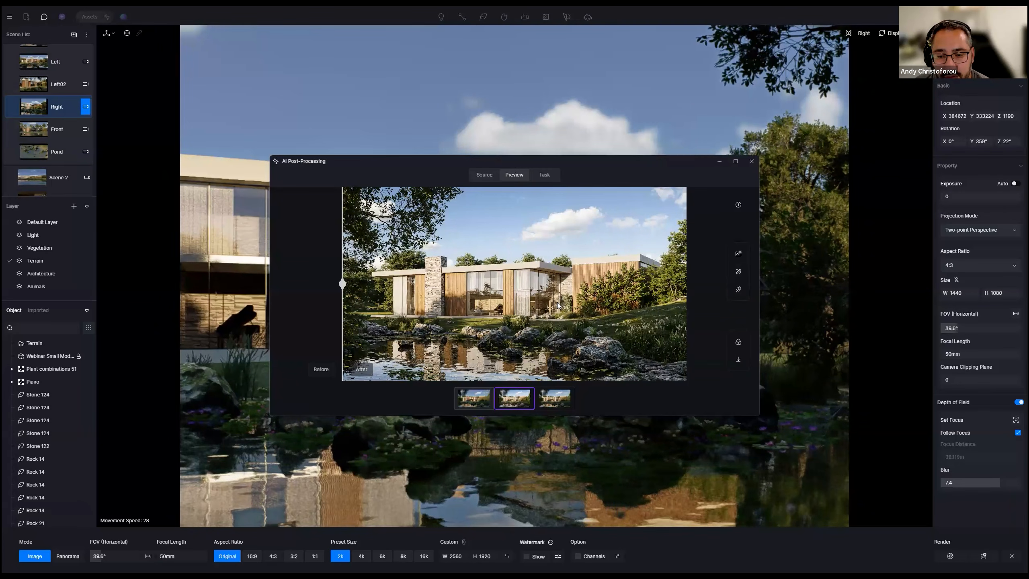
Step: Inspect the facade, windows and curtains of the second View 1 version up close, before and after style transfer
{"action": "scroll", "coordinate": [512, 284], "scroll_direction": "up", "scroll_amount": 5}
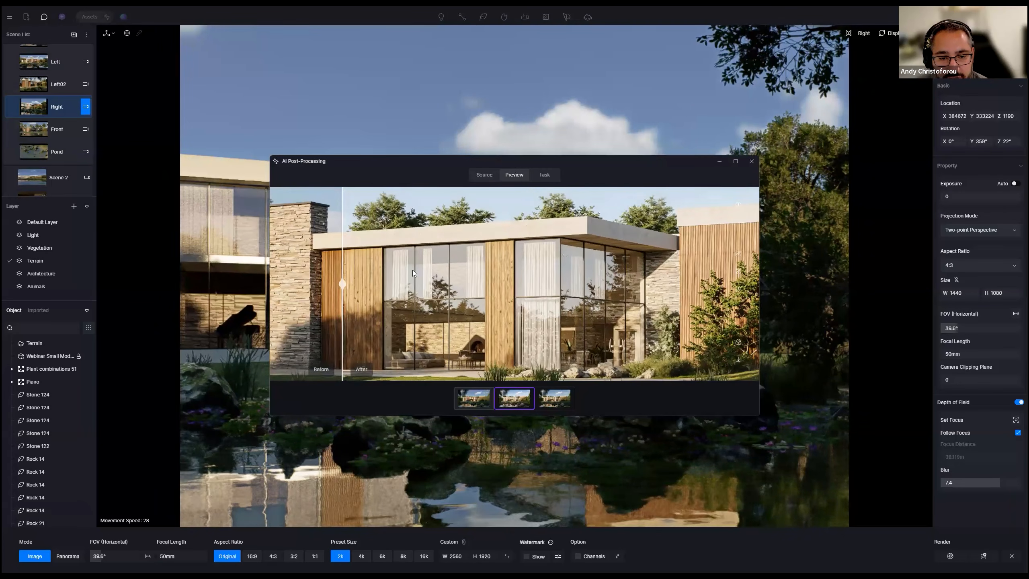
{"action": "left_click_drag", "start_coordinate": [629, 284], "coordinate": [301, 276]}
{"action": "scroll", "coordinate": [560, 260], "scroll_direction": "down", "scroll_amount": 4}
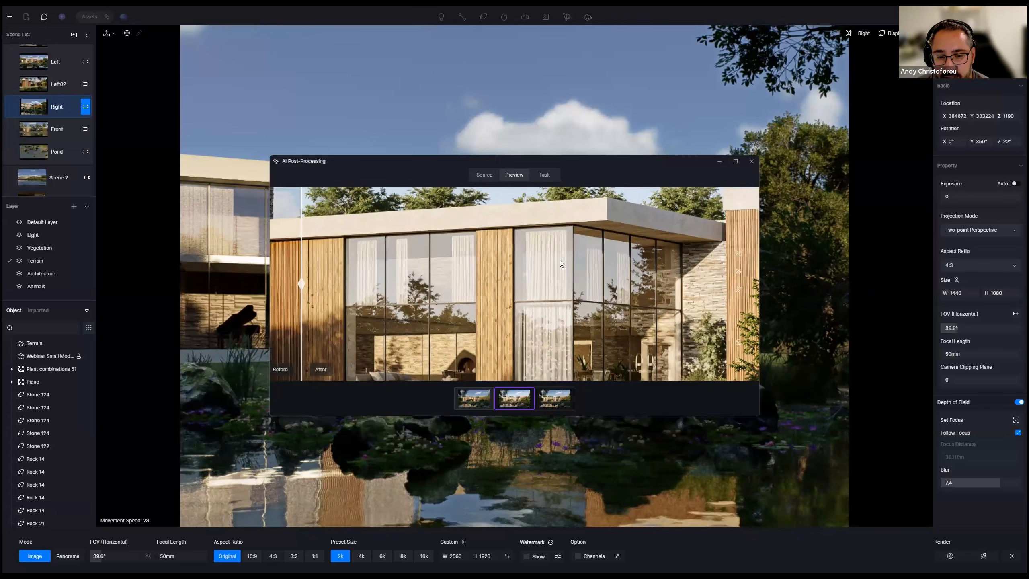
{"action": "scroll", "coordinate": [560, 259], "scroll_direction": "down", "scroll_amount": 4}
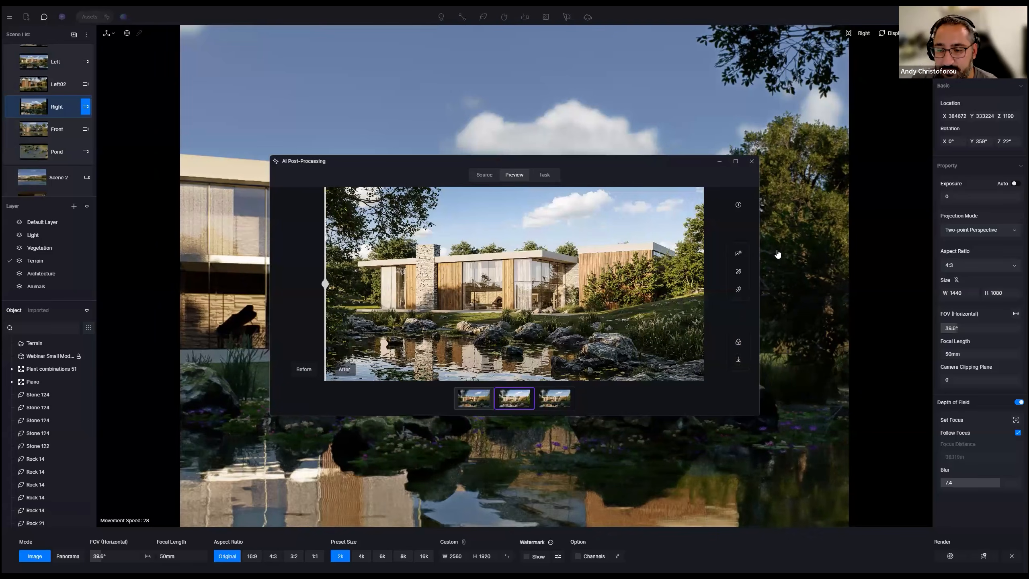
Step: Try a Style Transfer Weight of 0.2 in the realistic AI Style Transfer settings and close AI Post-Processing without applying it
{"action": "left_click", "coordinate": [739, 272]}
{"action": "left_click", "coordinate": [711, 389]}
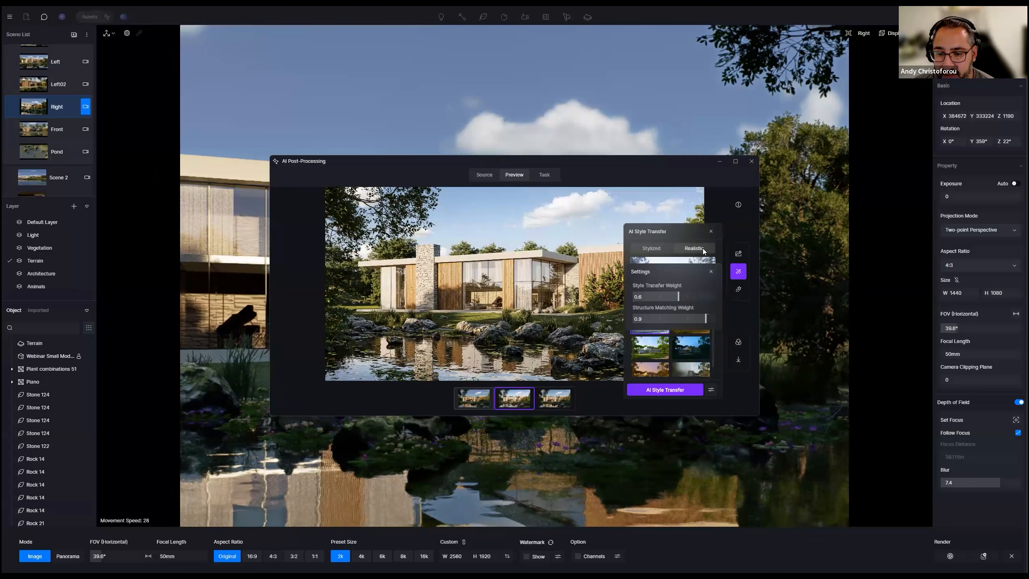
{"action": "left_click_drag", "start_coordinate": [678, 297], "coordinate": [642, 297]}
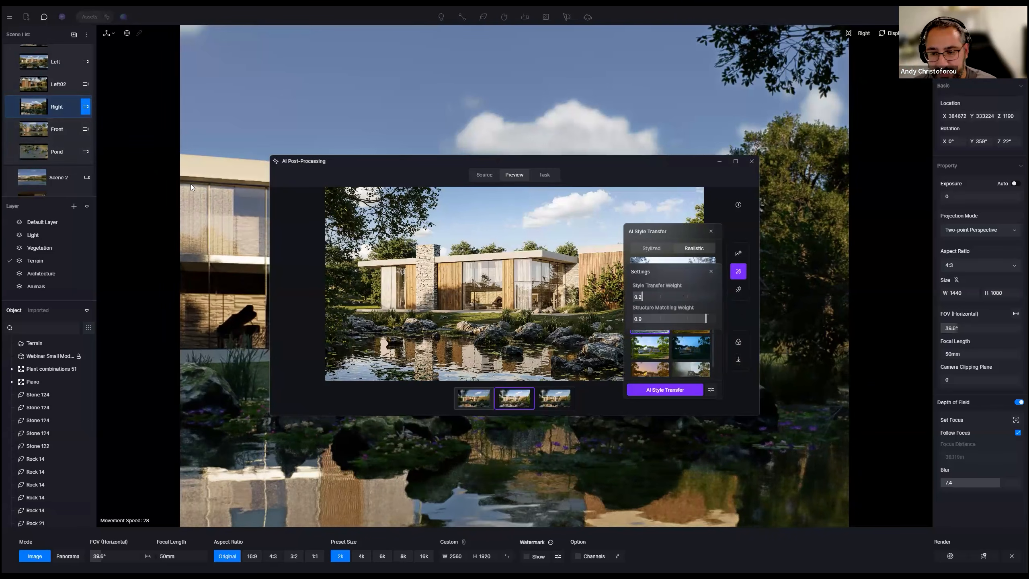
{"action": "left_click", "coordinate": [710, 231]}
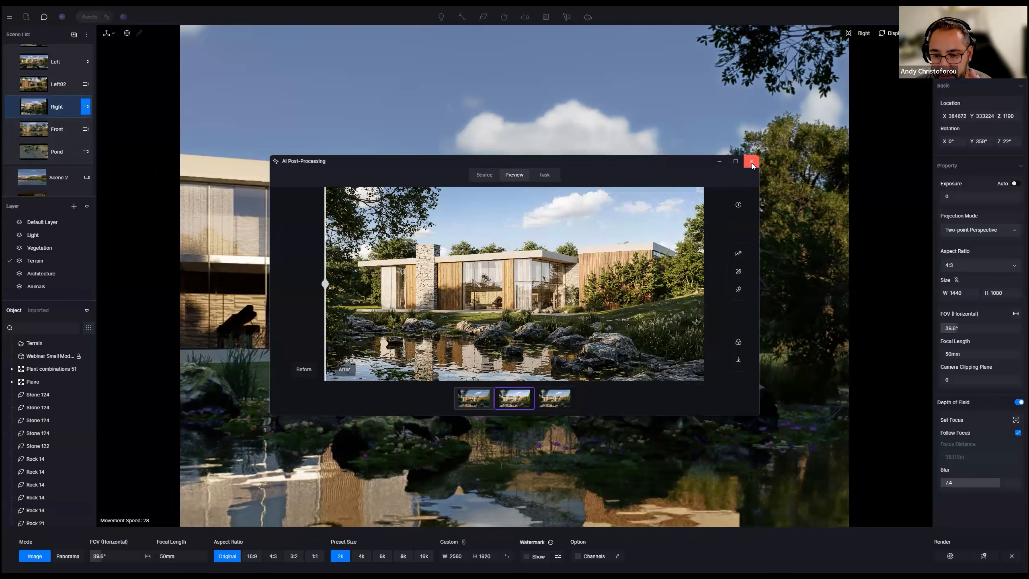
{"action": "left_click", "coordinate": [752, 161]}
Step: Switch to the Webinar Deck presentation in Canva and advance past the Recap and What You Learned slides to the Alone/Together! slide
{"action": "mouse_move", "coordinate": [672, 553]}
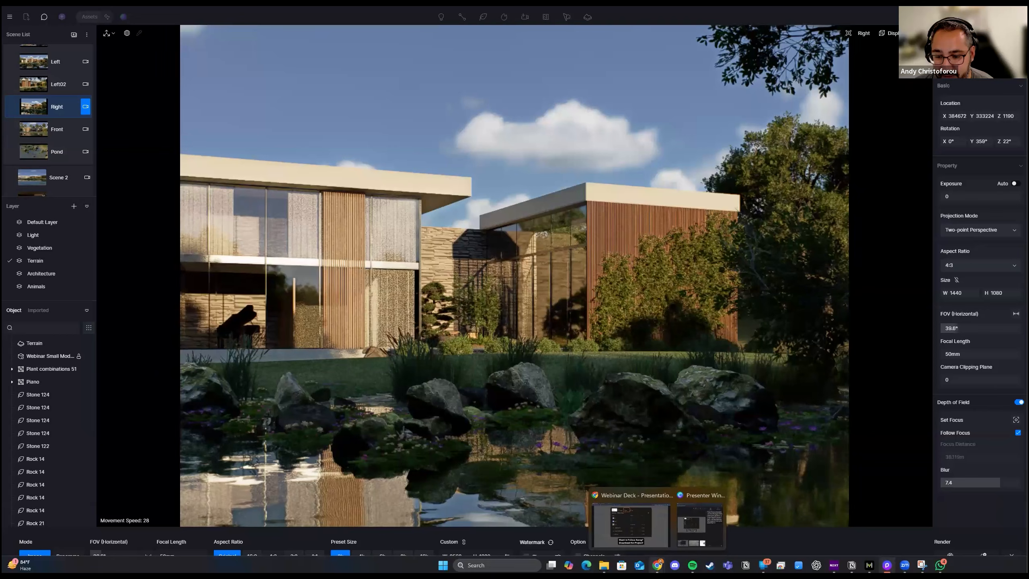
{"action": "left_click", "coordinate": [659, 531]}
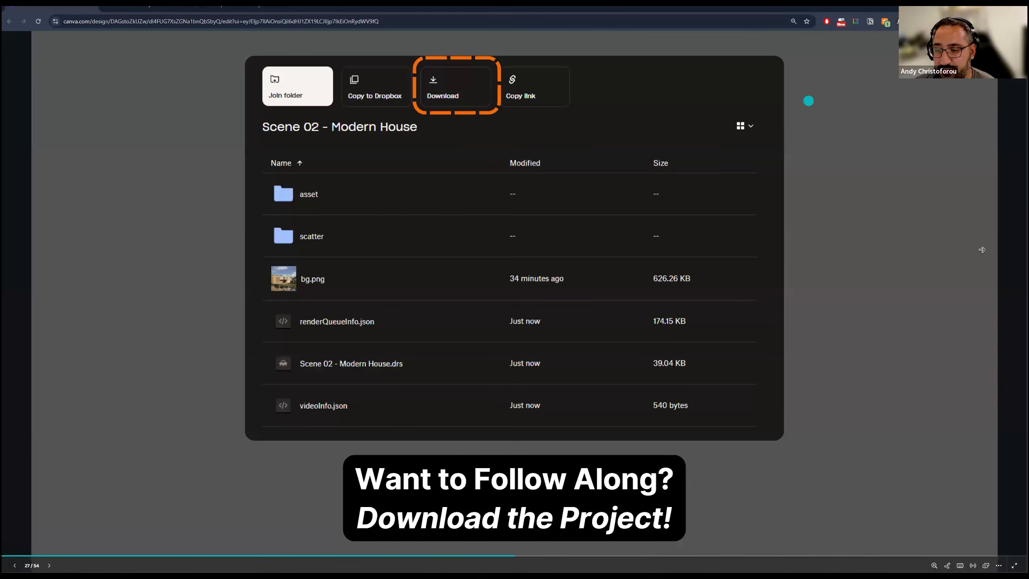
{"action": "left_click", "coordinate": [968, 361]}
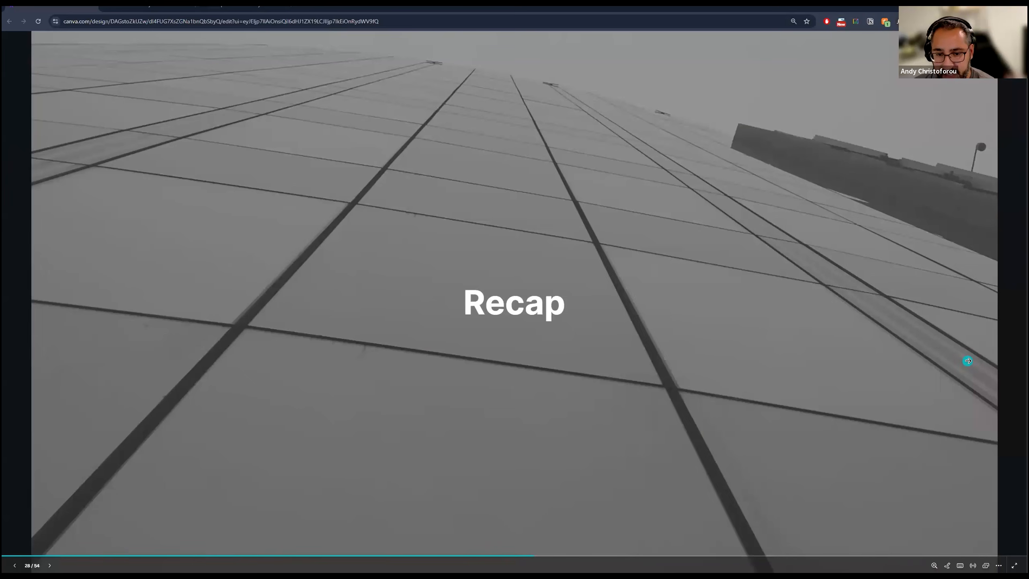
{"action": "left_click", "coordinate": [968, 360]}
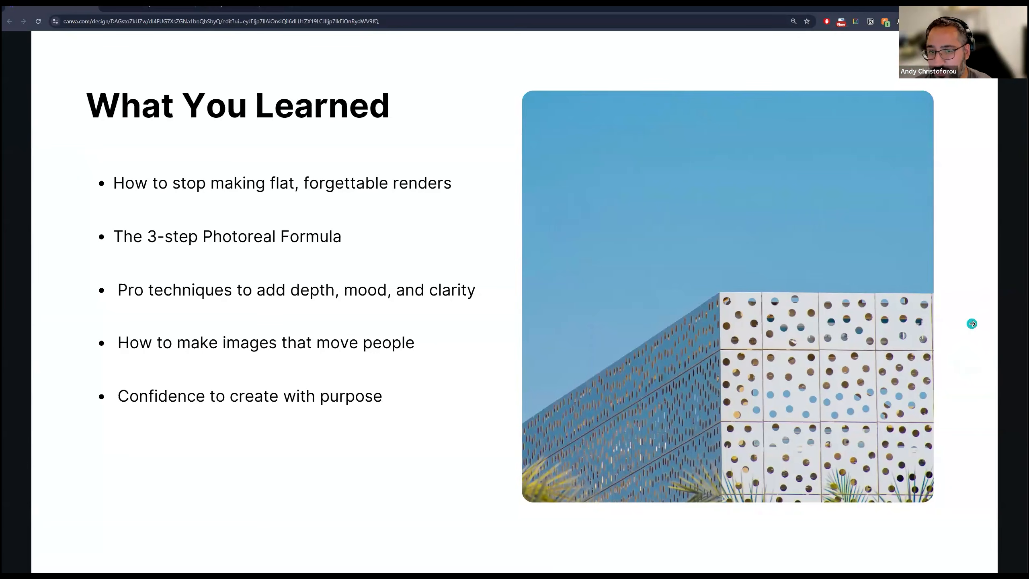
{"action": "left_click", "coordinate": [972, 324]}
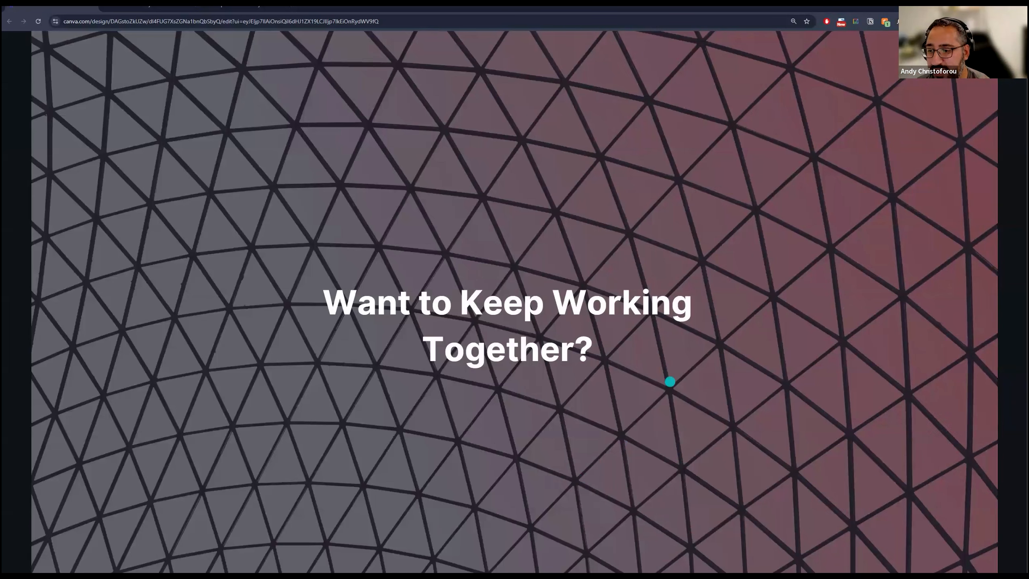
{"action": "left_click", "coordinate": [982, 264]}
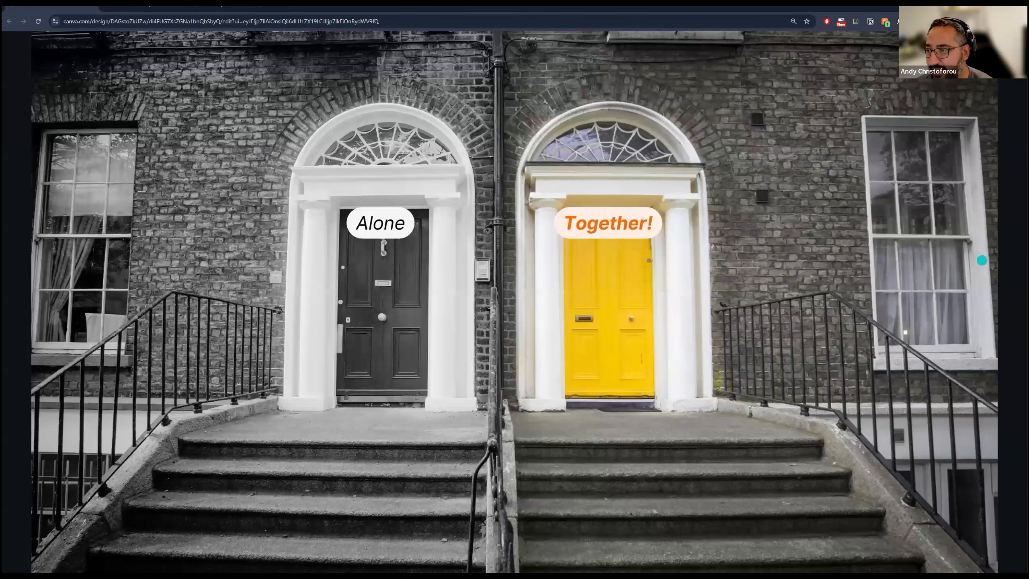
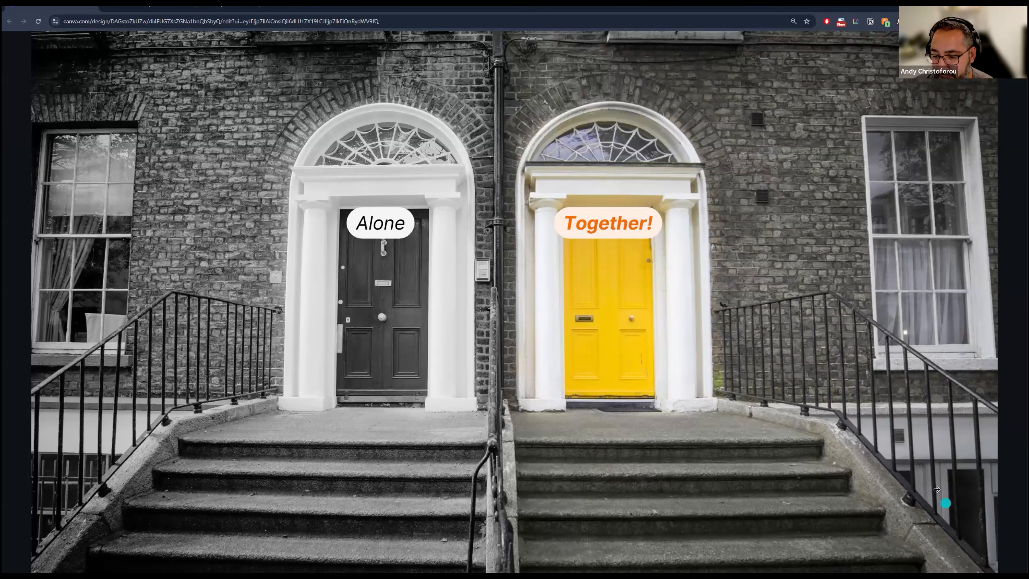
{"action": "key", "text": "Right"}
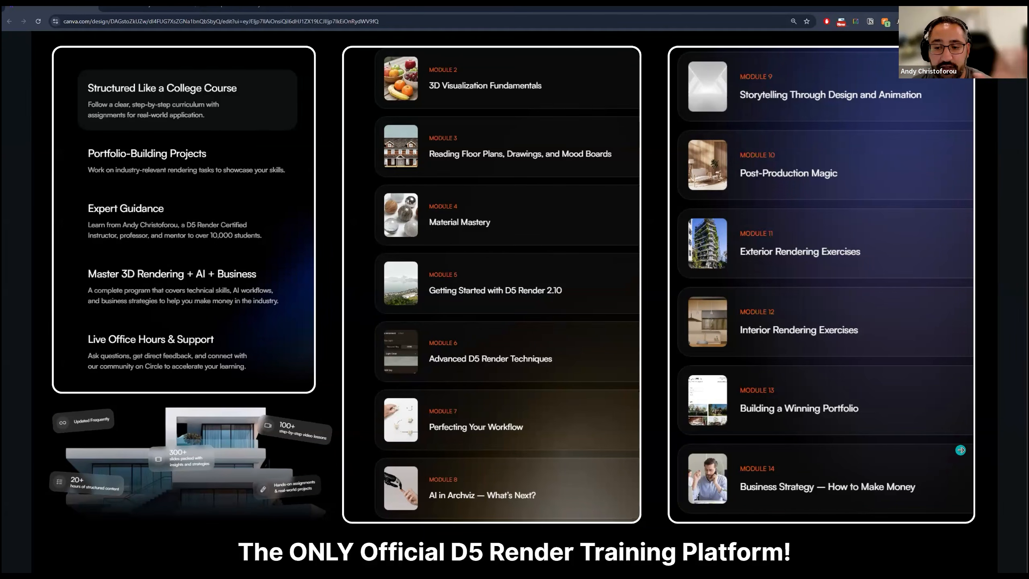
{"action": "left_click", "coordinate": [954, 447]}
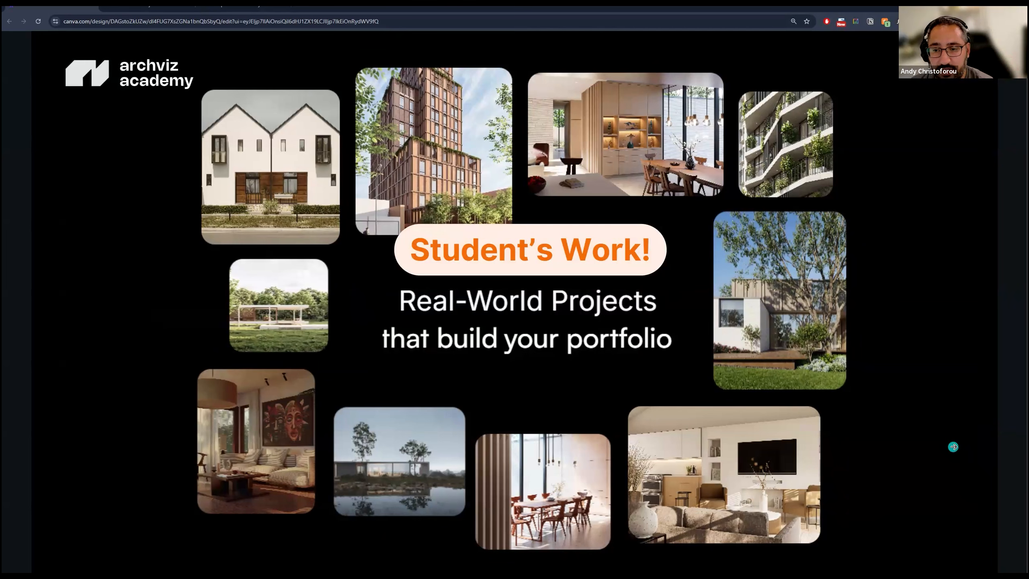
{"action": "left_click", "coordinate": [951, 440]}
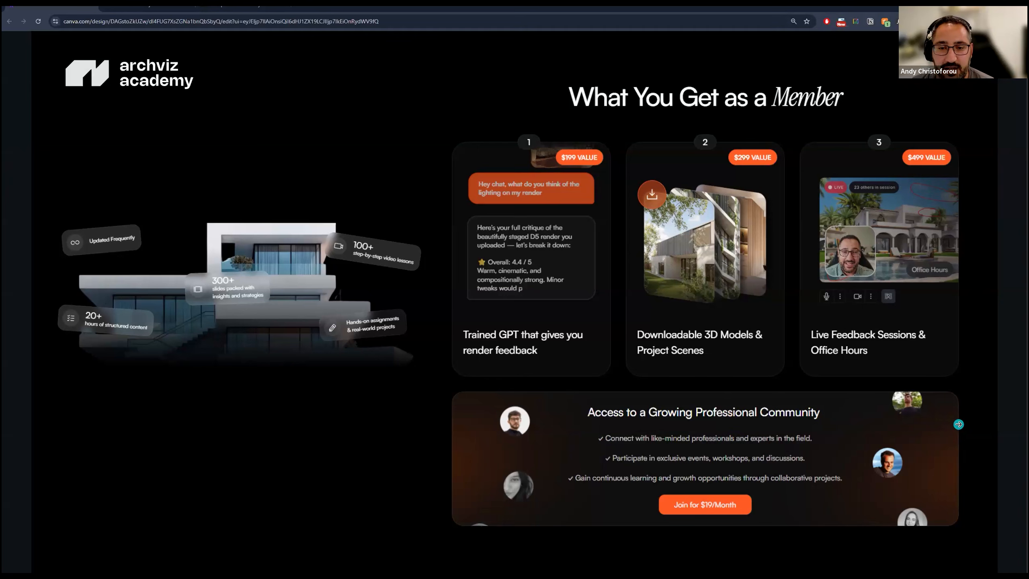
{"action": "left_click", "coordinate": [958, 424]}
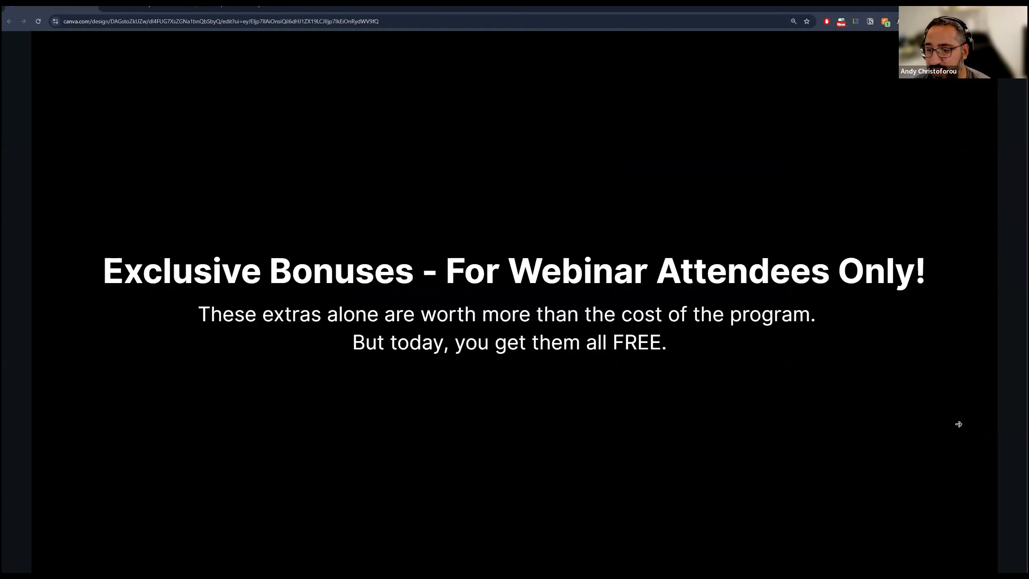
{"action": "left_click", "coordinate": [963, 435]}
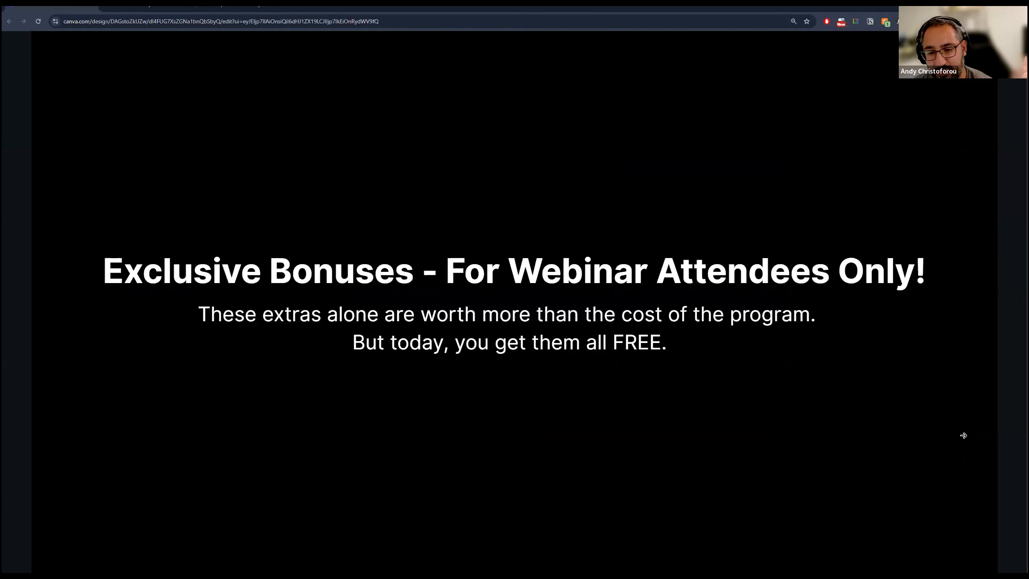